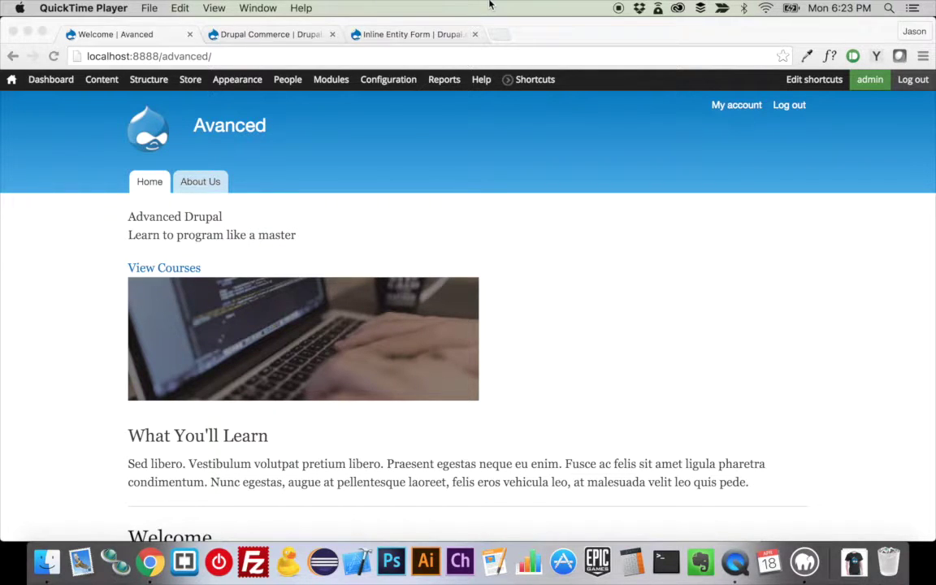
Review the required modules listed on the Drupal Commerce project page.
{"action": "left_click", "coordinate": [259, 32]}
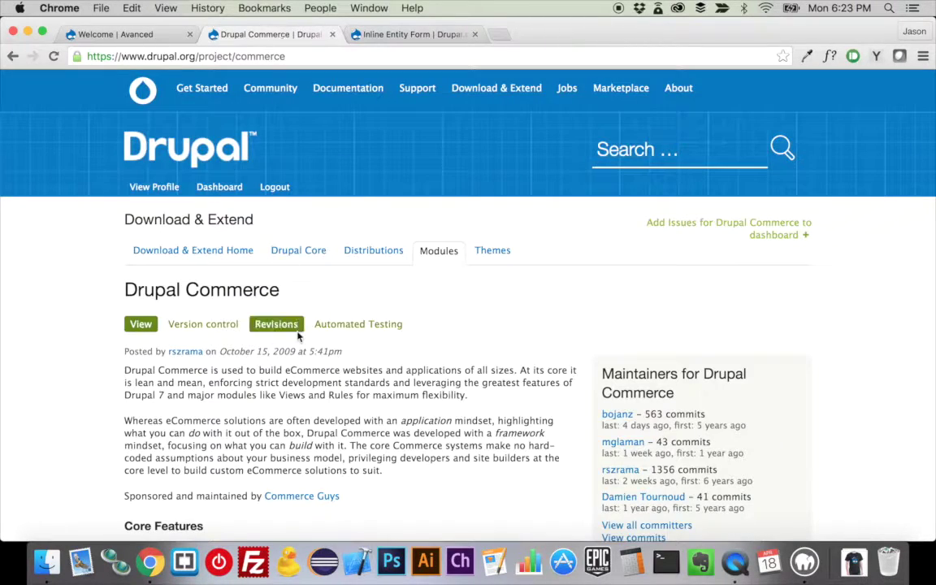
{"action": "scroll", "coordinate": [300, 345], "scroll_direction": "down", "scroll_amount": 10}
{"action": "scroll", "coordinate": [304, 358], "scroll_direction": "down", "scroll_amount": 8}
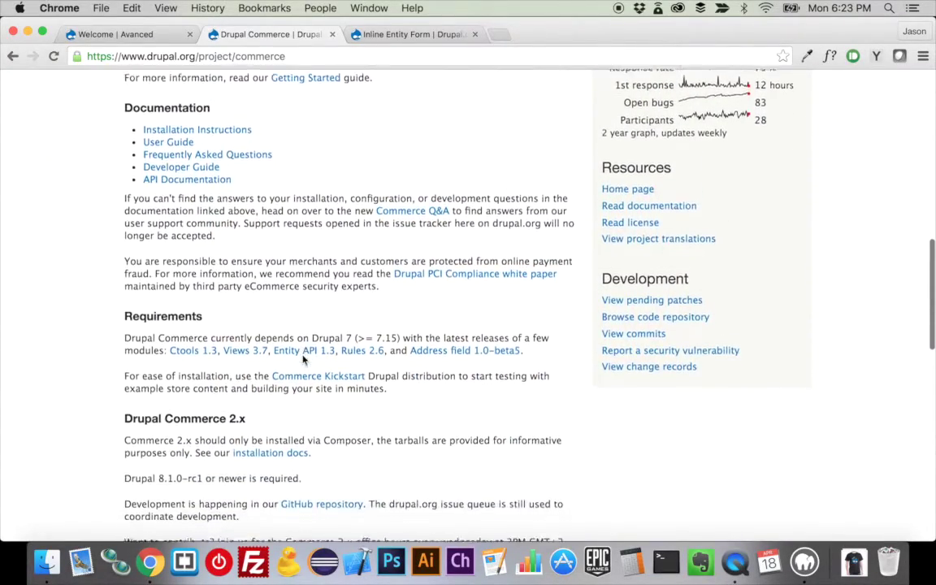
{"action": "scroll", "coordinate": [303, 358], "scroll_direction": "down", "scroll_amount": 1}
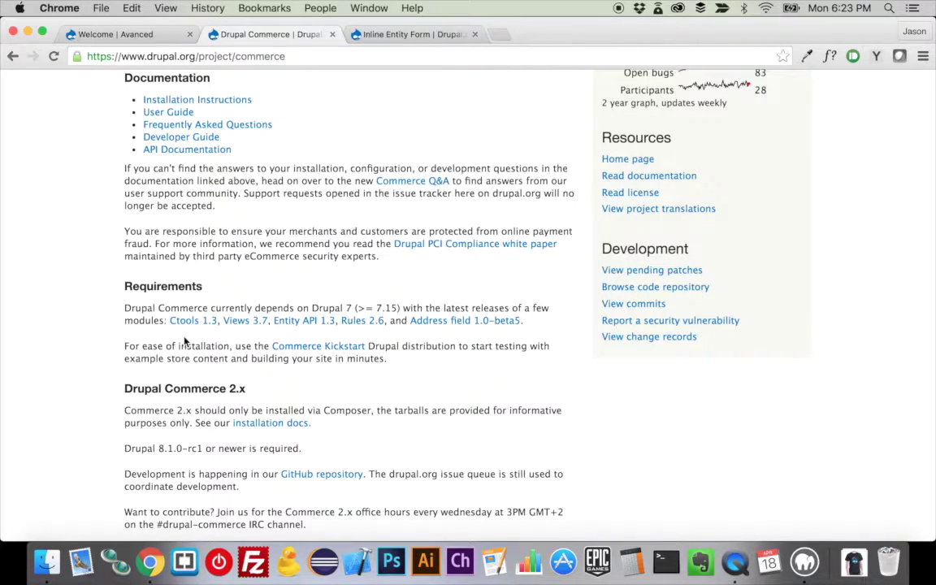
View the Inline Entity Form project page and close both drupal.org module pages.
{"action": "left_click", "coordinate": [393, 35]}
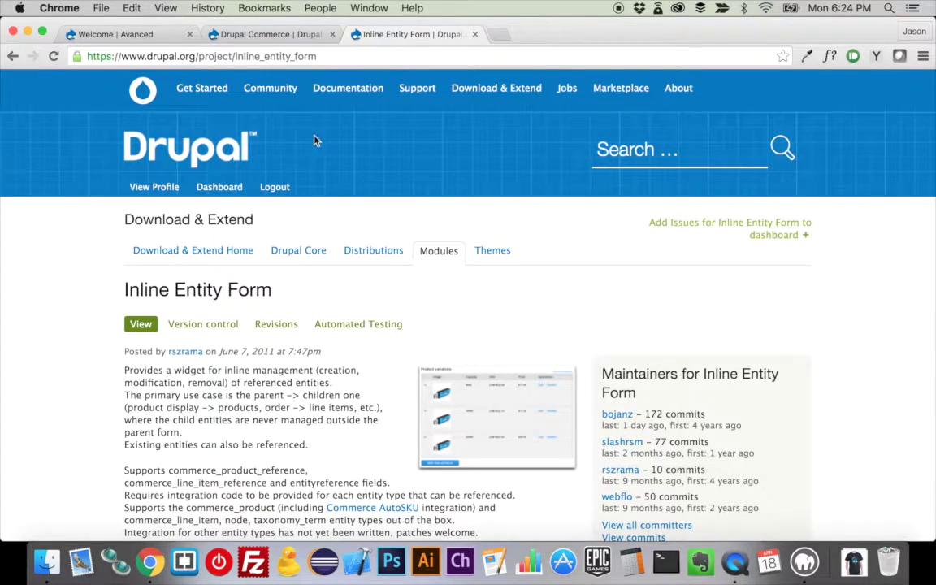
{"action": "left_click", "coordinate": [331, 34]}
{"action": "left_click", "coordinate": [331, 34]}
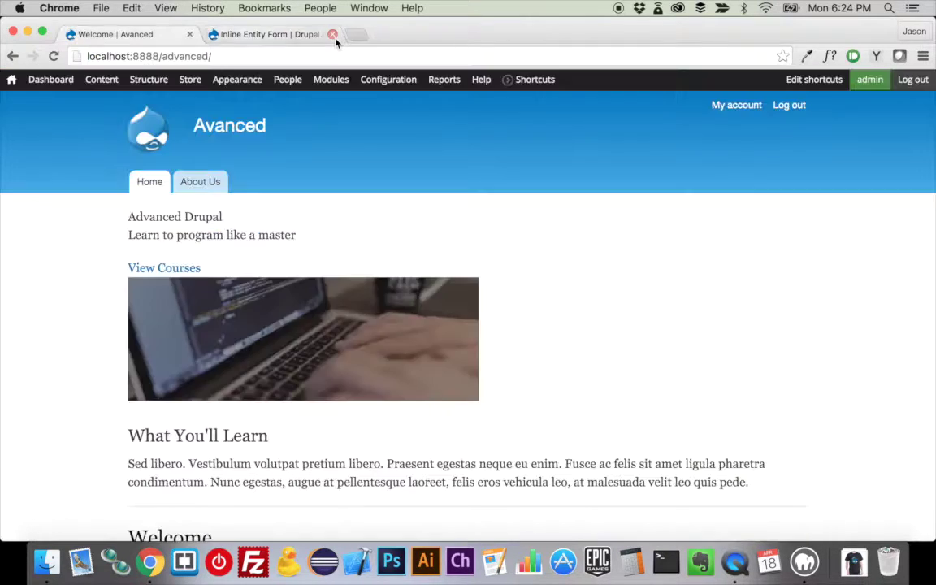
Preview the images drupal_white.jpg and drupal_black.jpg in the Finder's Downloads folder, then return to the Drupal site in Chrome.
{"action": "left_click", "coordinate": [47, 562]}
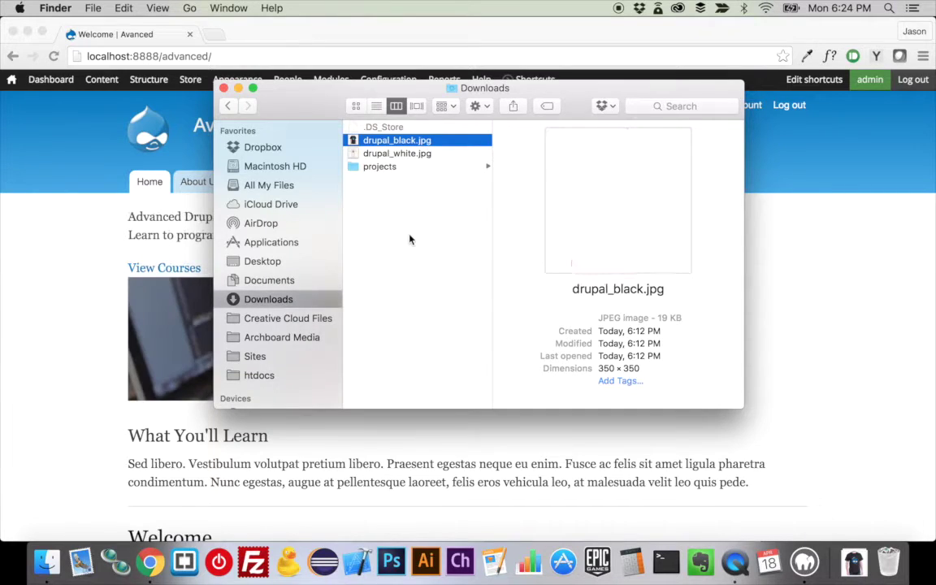
{"action": "key", "text": "Down"}
{"action": "key", "text": "space"}
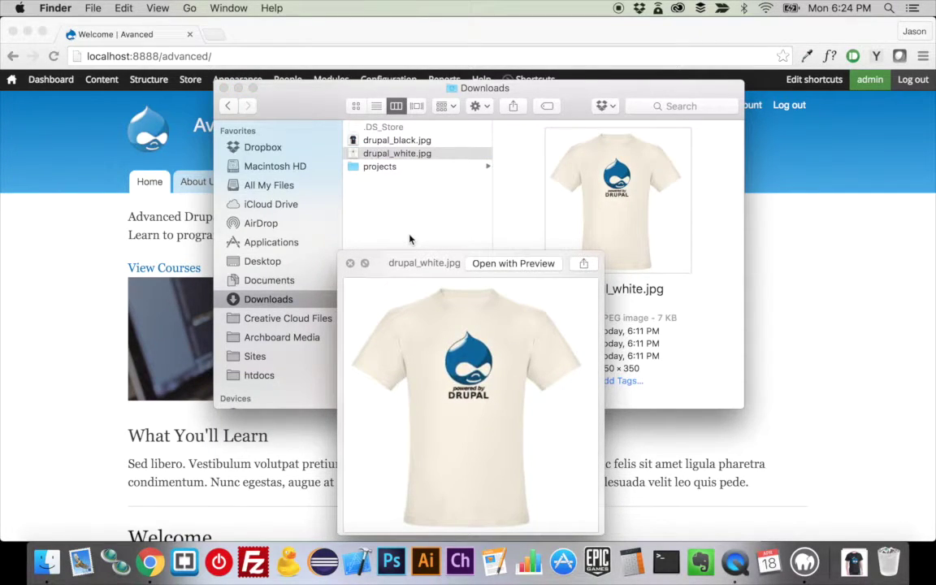
{"action": "key", "text": "Up"}
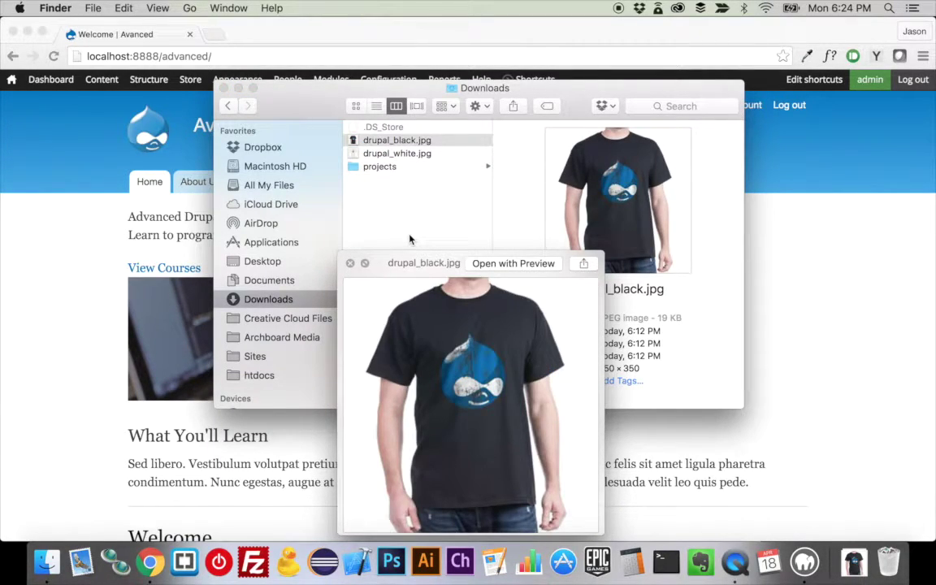
{"action": "key", "text": "space"}
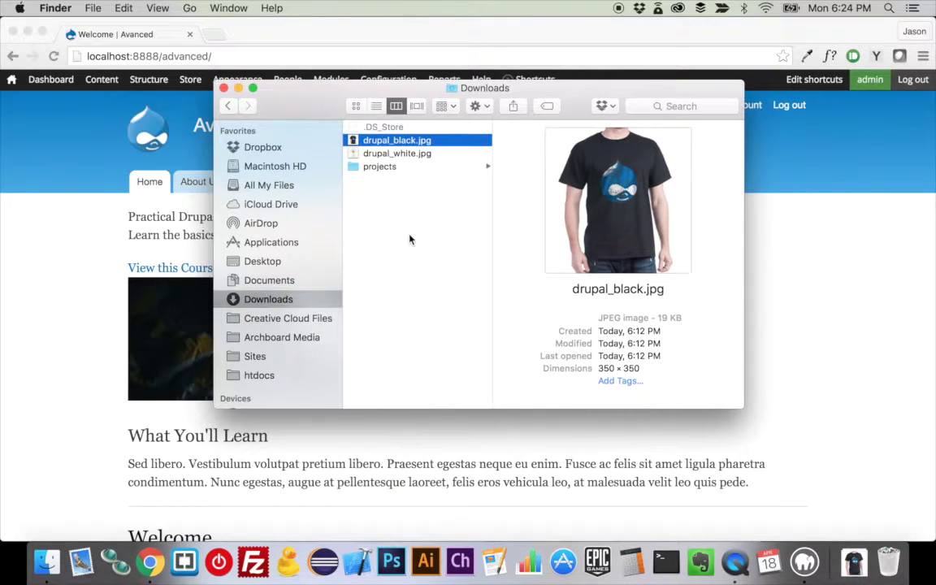
{"action": "left_click", "coordinate": [19, 288]}
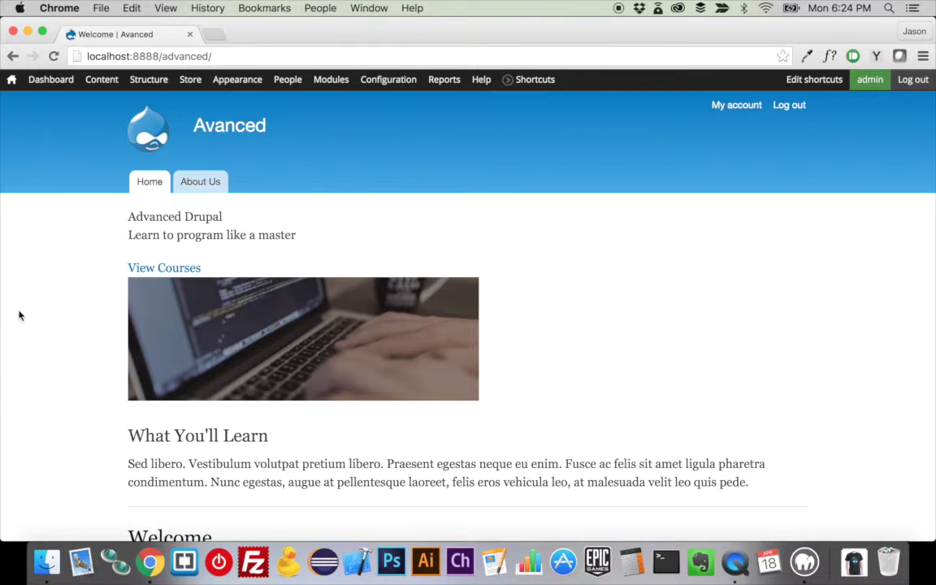
Open the site's module list and check which Chaos Tools and Commerce modules are enabled.
{"action": "left_click", "coordinate": [329, 81]}
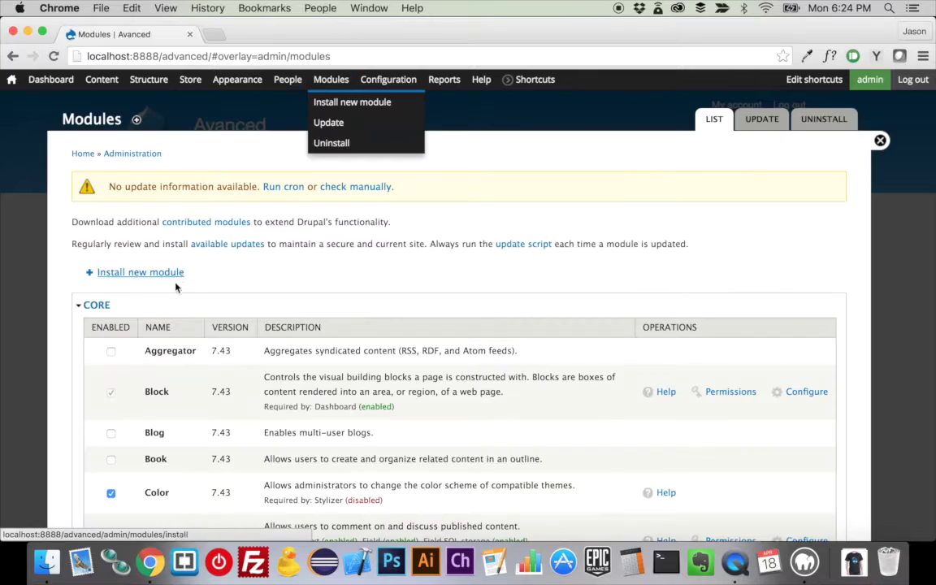
{"action": "scroll", "coordinate": [175, 286], "scroll_direction": "down", "scroll_amount": 15}
{"action": "scroll", "coordinate": [174, 288], "scroll_direction": "down", "scroll_amount": 20}
{"action": "scroll", "coordinate": [175, 288], "scroll_direction": "down", "scroll_amount": 20}
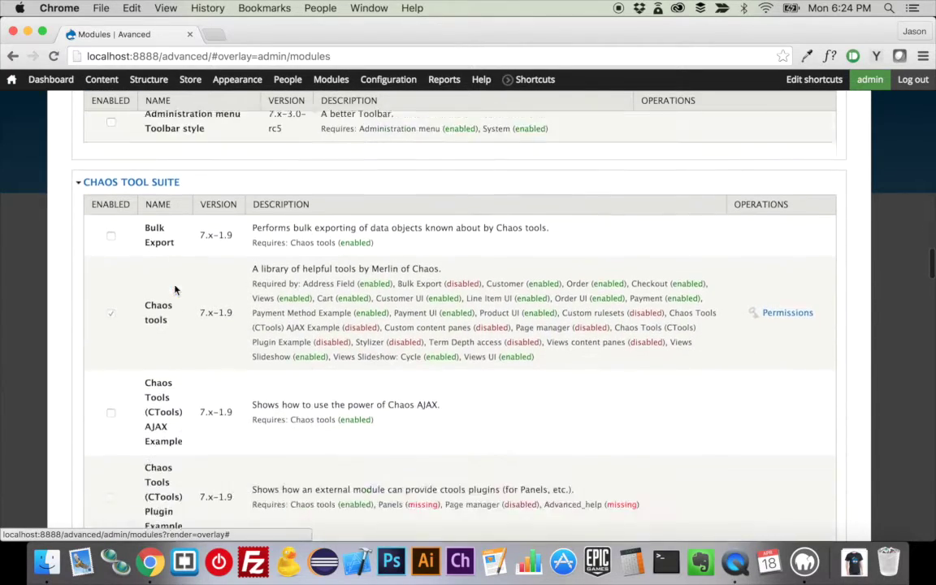
{"action": "scroll", "coordinate": [174, 288], "scroll_direction": "down", "scroll_amount": 15}
{"action": "scroll", "coordinate": [175, 288], "scroll_direction": "down", "scroll_amount": 5}
{"action": "scroll", "coordinate": [175, 289], "scroll_direction": "down", "scroll_amount": 8}
{"action": "scroll", "coordinate": [174, 289], "scroll_direction": "down", "scroll_amount": 10}
{"action": "scroll", "coordinate": [175, 289], "scroll_direction": "down", "scroll_amount": 8}
{"action": "scroll", "coordinate": [175, 289], "scroll_direction": "down", "scroll_amount": 10}
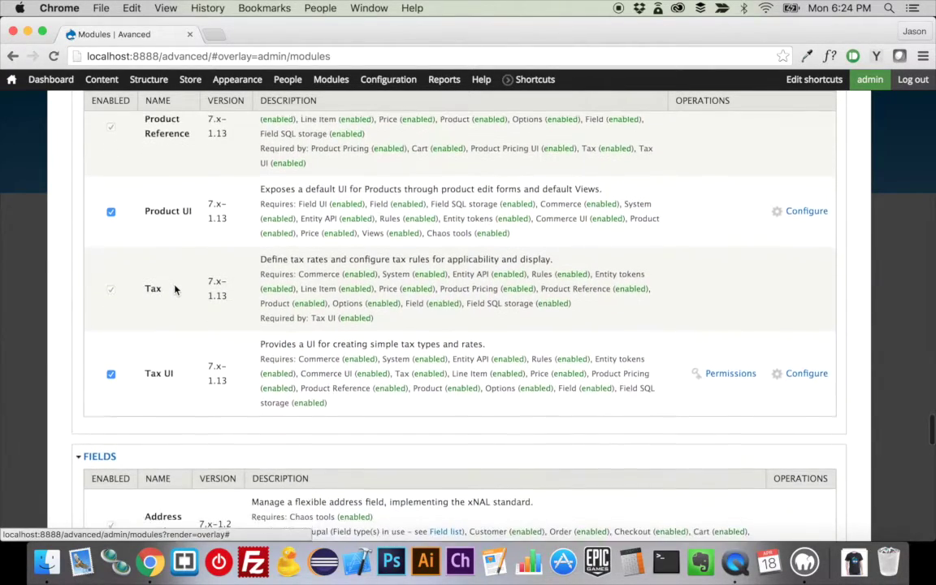
{"action": "scroll", "coordinate": [174, 289], "scroll_direction": "up", "scroll_amount": 5}
{"action": "scroll", "coordinate": [175, 289], "scroll_direction": "up", "scroll_amount": 3}
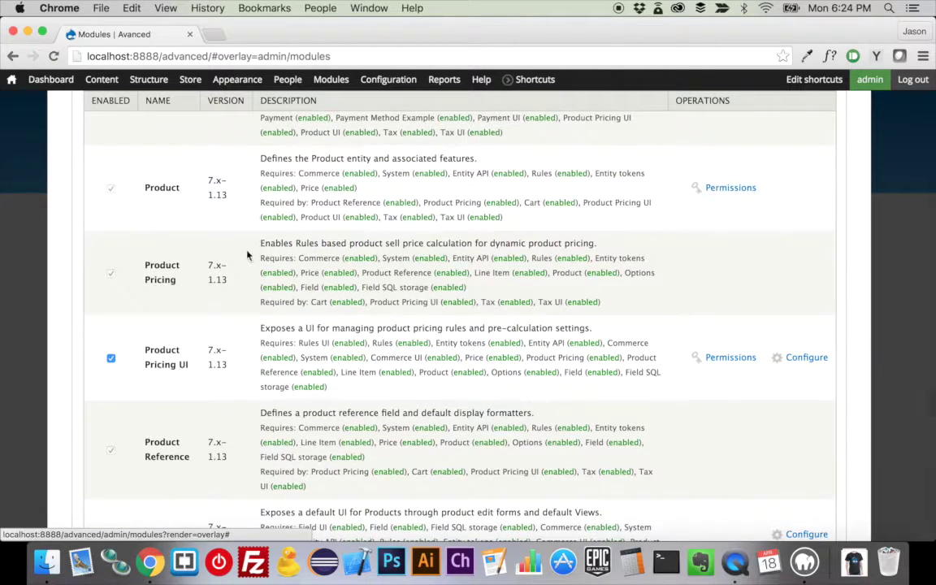
{"action": "scroll", "coordinate": [248, 255], "scroll_direction": "up", "scroll_amount": 4}
Check the enabled status of the Fields, Rules and Views modules, including Inline Entity Form, and close the module list.
{"action": "scroll", "coordinate": [246, 255], "scroll_direction": "down", "scroll_amount": 8}
{"action": "scroll", "coordinate": [246, 255], "scroll_direction": "down", "scroll_amount": 10}
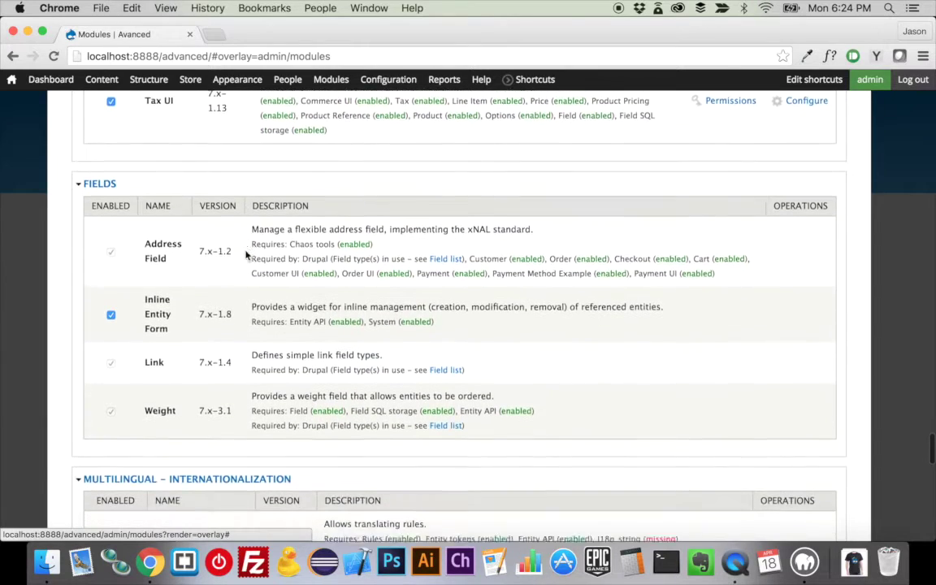
{"action": "scroll", "coordinate": [154, 304], "scroll_direction": "down", "scroll_amount": 2}
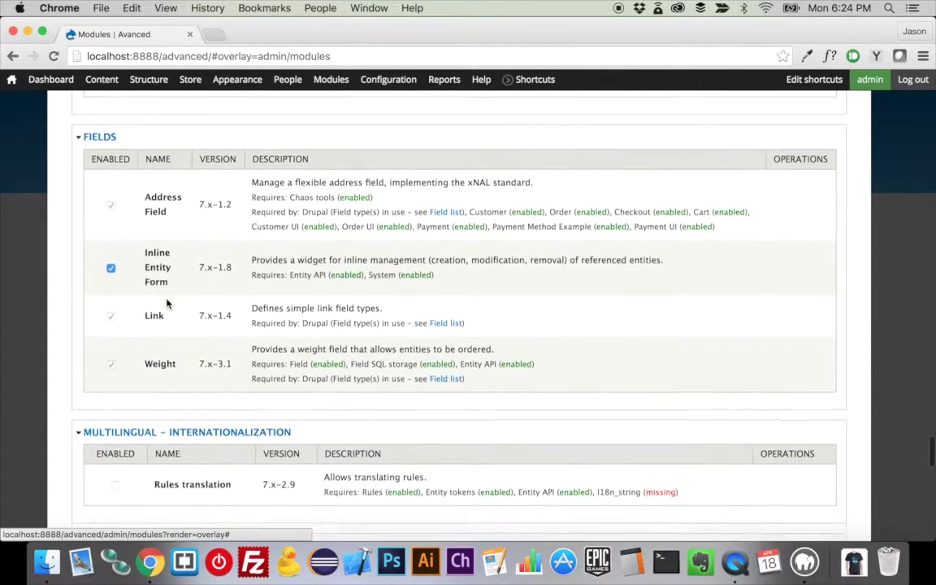
{"action": "scroll", "coordinate": [167, 303], "scroll_direction": "down", "scroll_amount": 15}
{"action": "scroll", "coordinate": [166, 303], "scroll_direction": "down", "scroll_amount": 8}
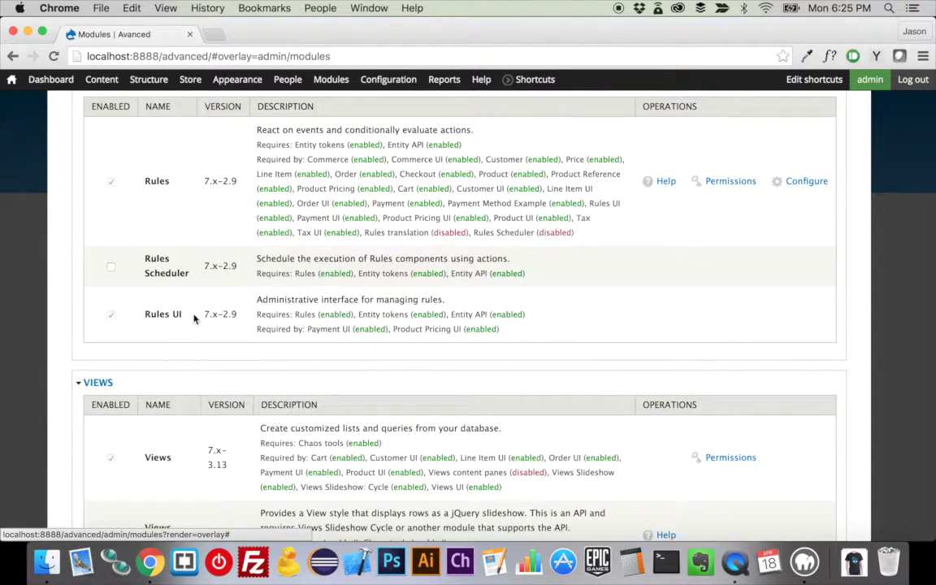
{"action": "scroll", "coordinate": [172, 318], "scroll_direction": "down", "scroll_amount": 1}
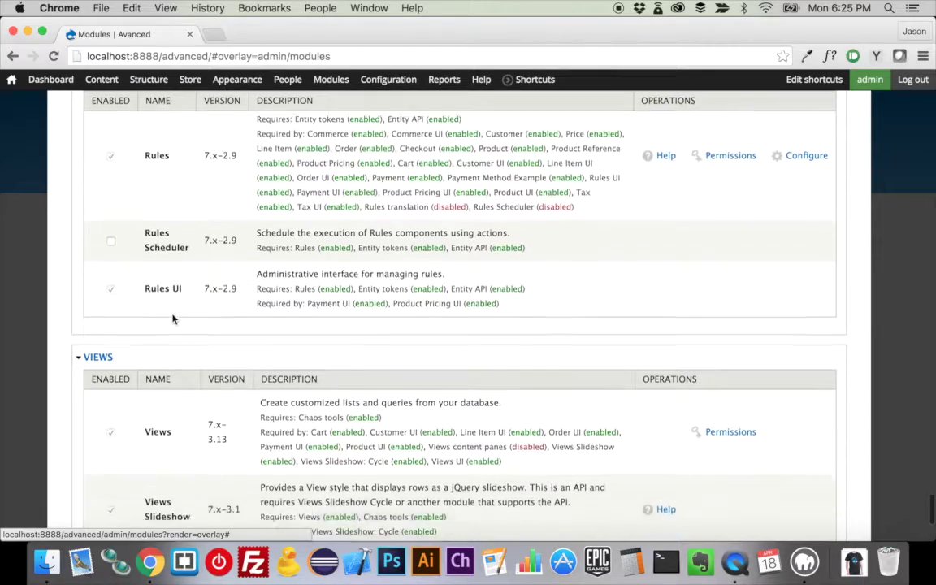
{"action": "scroll", "coordinate": [172, 319], "scroll_direction": "down", "scroll_amount": 6}
{"action": "scroll", "coordinate": [172, 318], "scroll_direction": "up", "scroll_amount": 20}
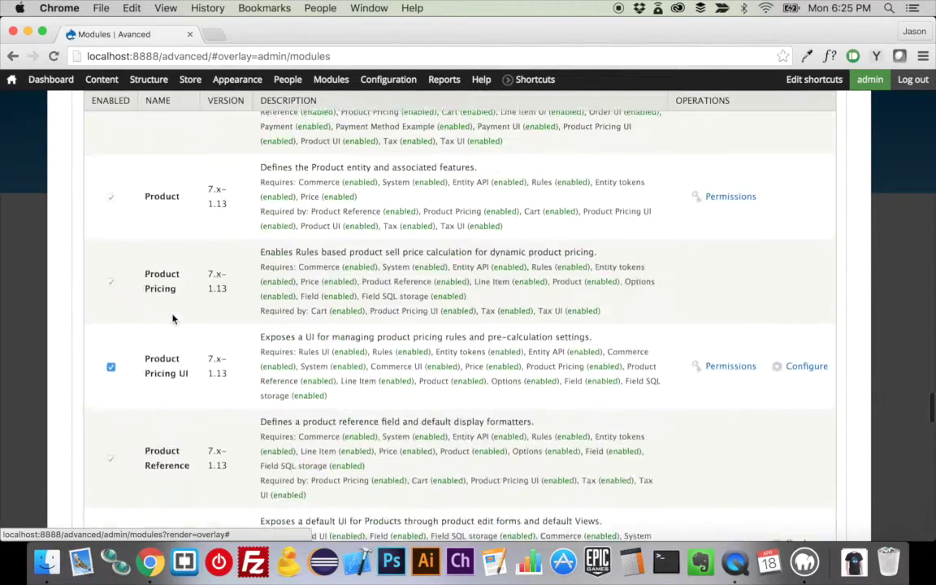
{"action": "scroll", "coordinate": [818, 246], "scroll_direction": "up", "scroll_amount": 15}
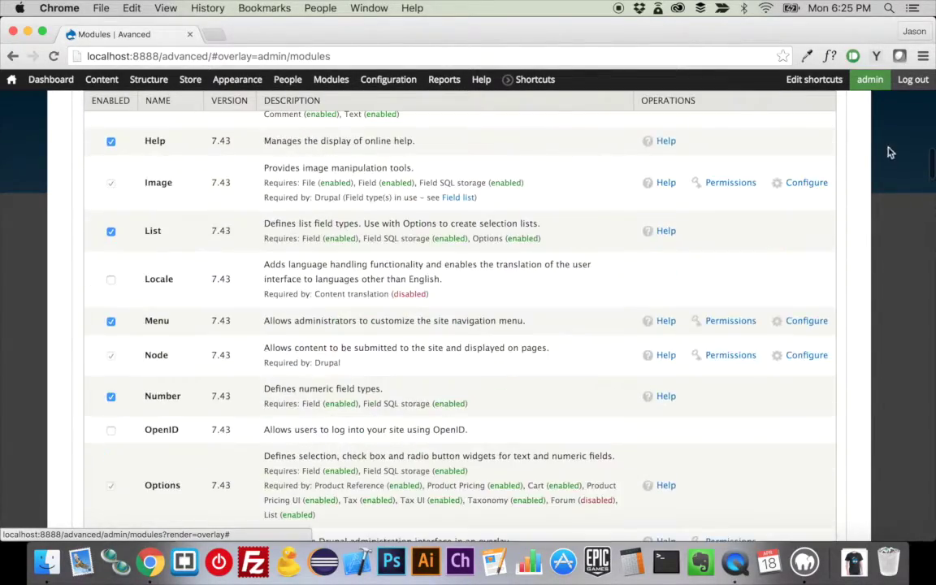
{"action": "scroll", "coordinate": [863, 152], "scroll_direction": "up", "scroll_amount": 8}
{"action": "left_click", "coordinate": [880, 140]}
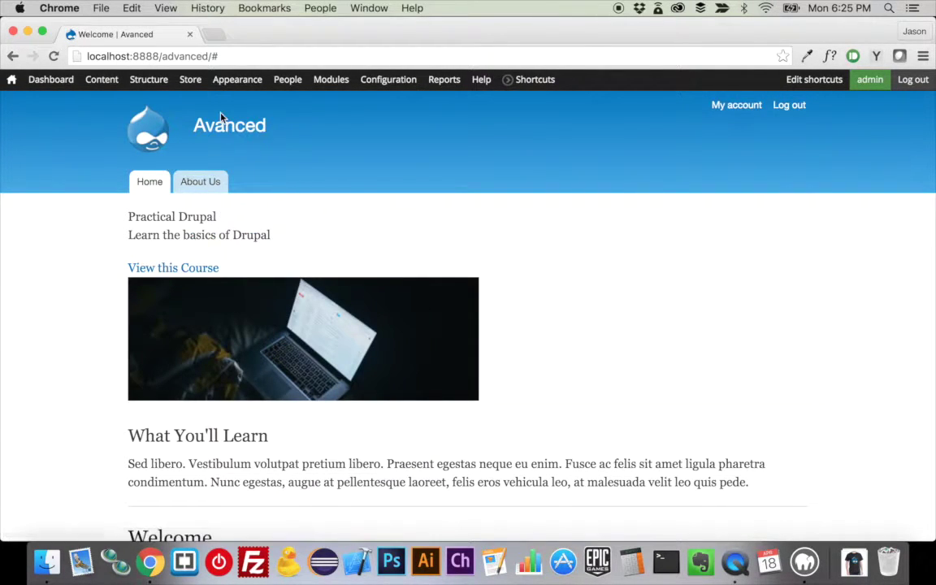
{"action": "mouse_move", "coordinate": [190, 91]}
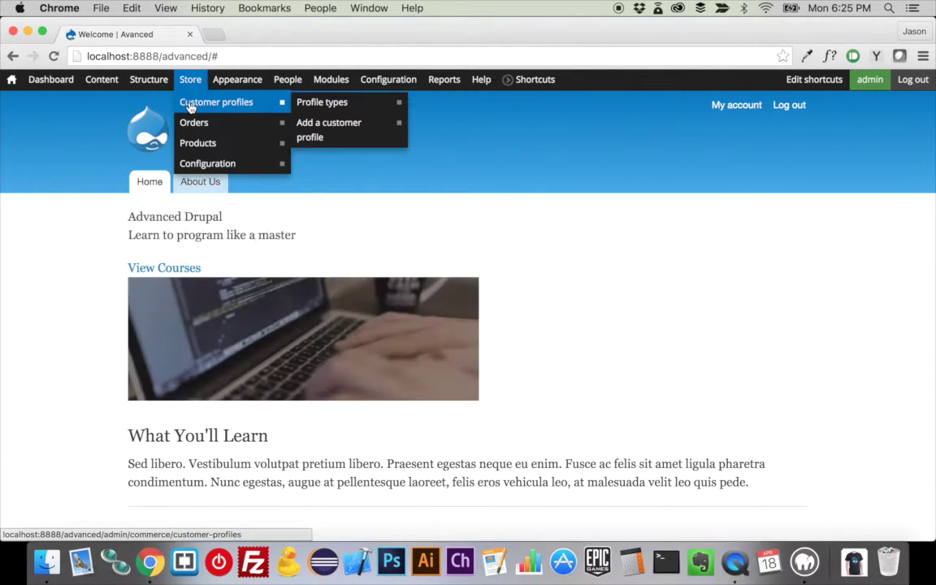
{"action": "mouse_move", "coordinate": [194, 131]}
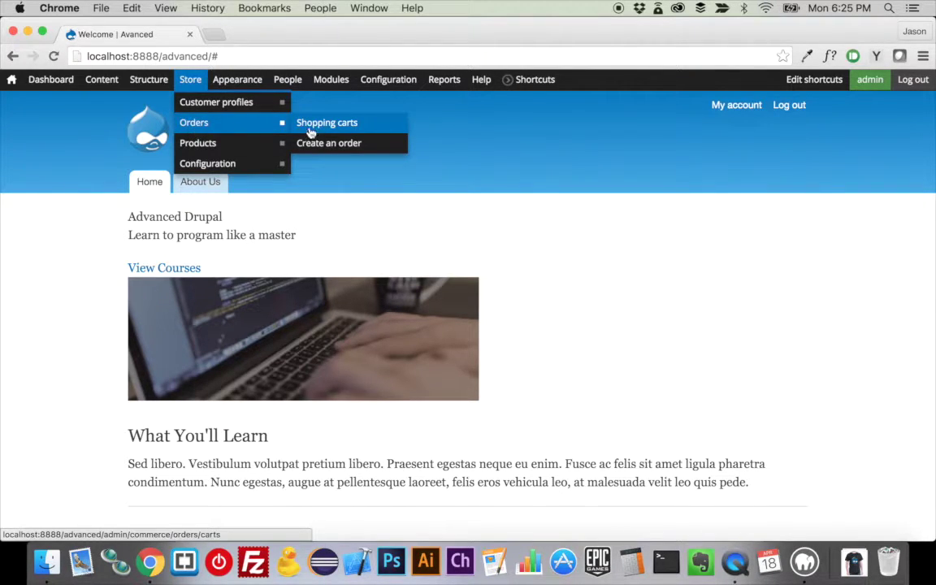
{"action": "mouse_move", "coordinate": [252, 150]}
{"action": "mouse_move", "coordinate": [315, 152]}
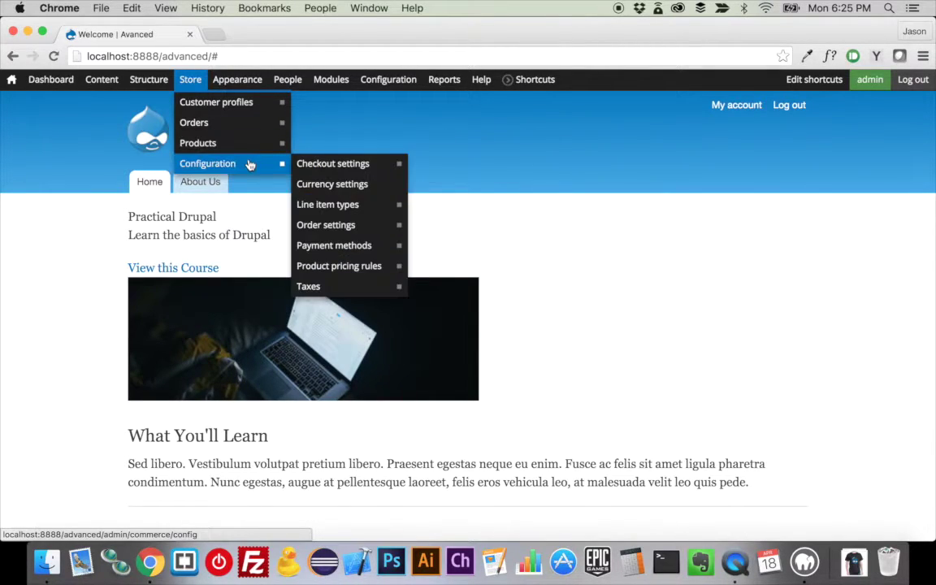
{"action": "mouse_move", "coordinate": [320, 266]}
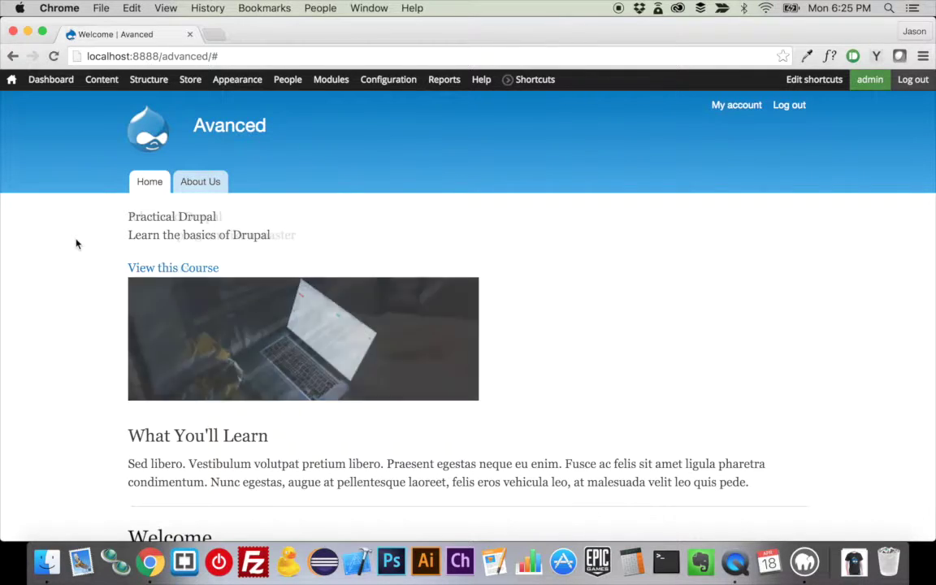
Start a new content type and name it Product Display.
{"action": "mouse_move", "coordinate": [147, 89]}
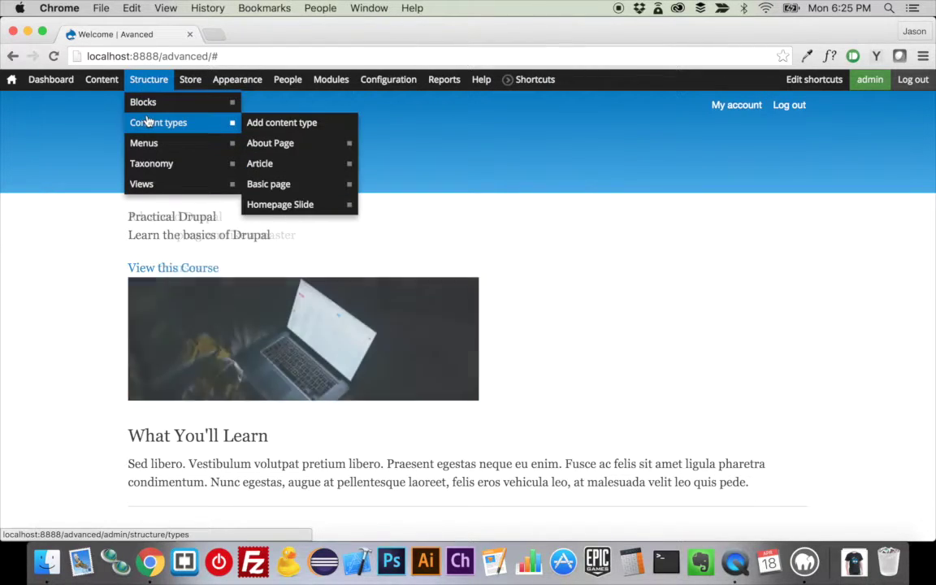
{"action": "left_click", "coordinate": [244, 129]}
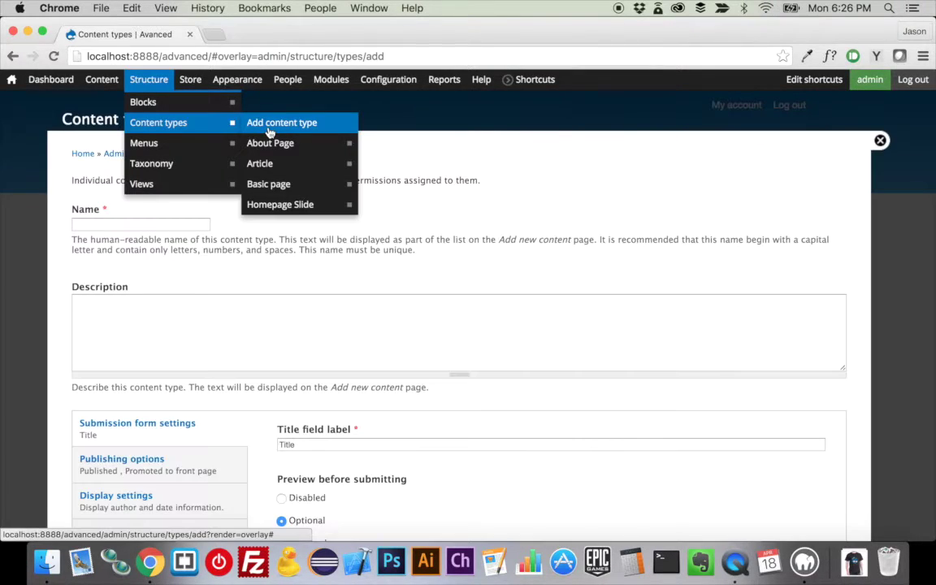
{"action": "left_click", "coordinate": [164, 222]}
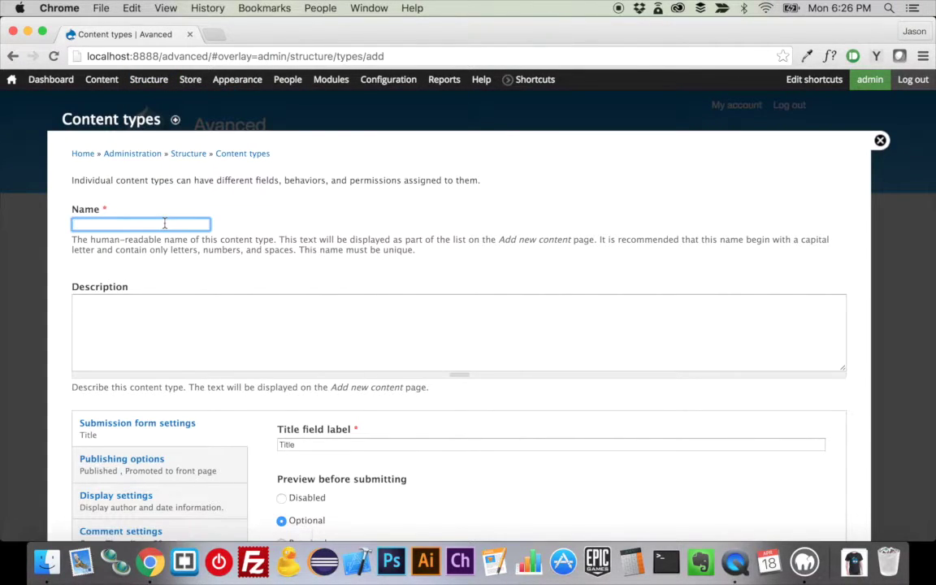
{"action": "type", "text": "Product Disp"}
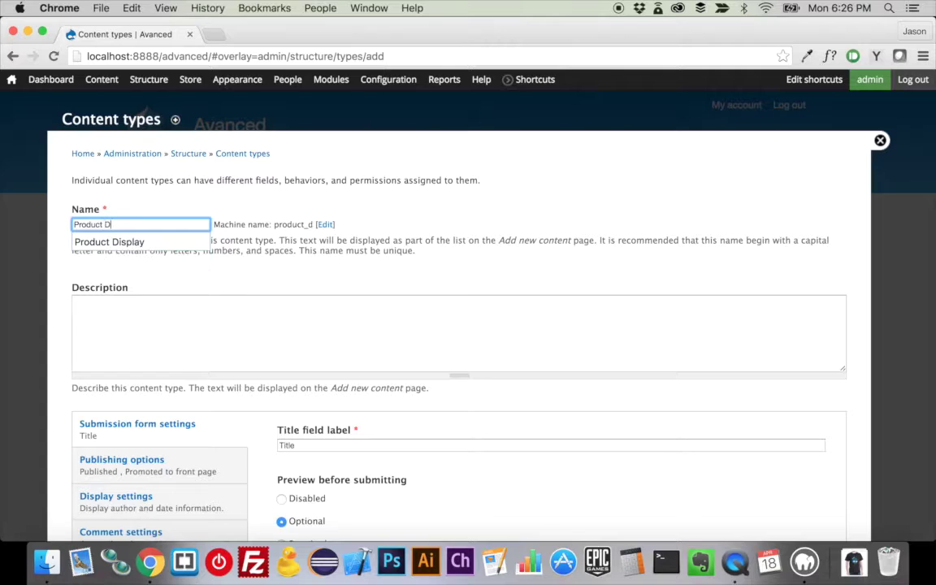
{"action": "key", "text": "Down"}
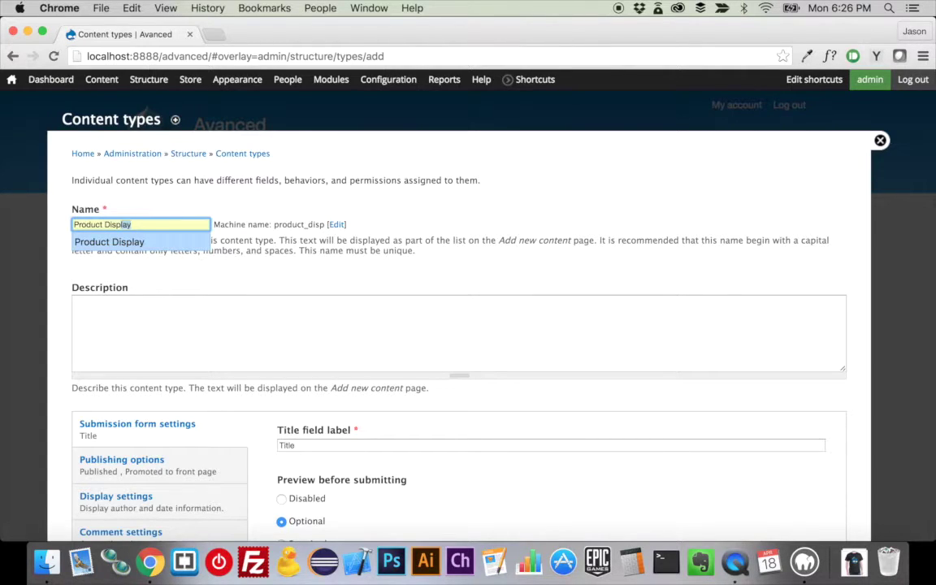
{"action": "key", "text": "Tab"}
{"action": "key", "text": "Tab"}
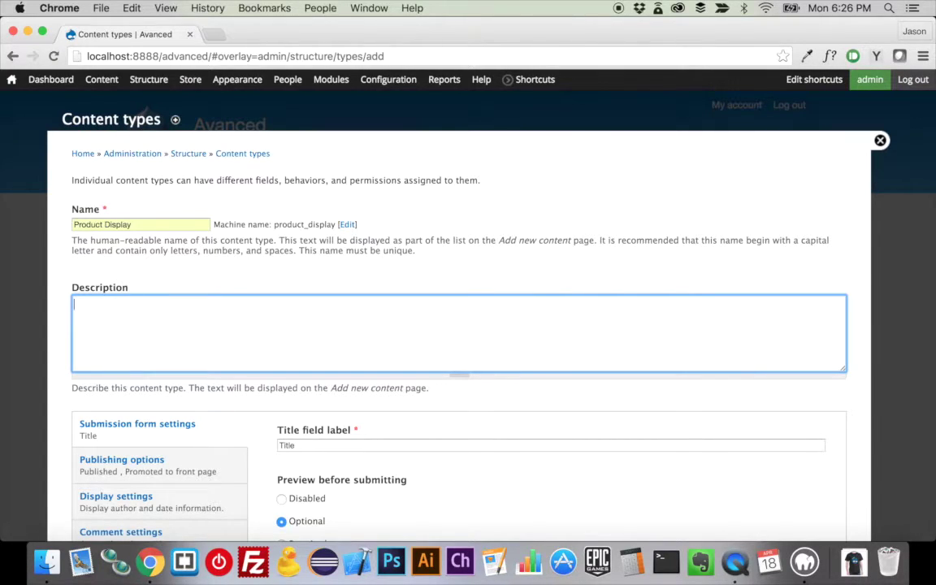
Enter the content type description "Content of this type will create a new Product Display.".
{"action": "type", "text": "Content of the"}
{"action": "key", "text": "BackSpace"}
{"action": "type", "text": "is type will"}
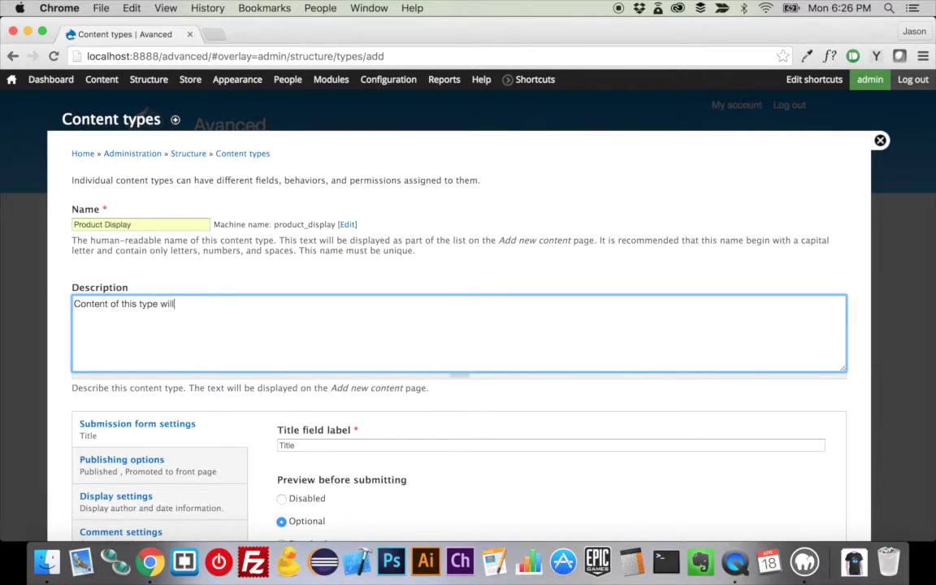
{"action": "type", "text": " create a new Product D"}
{"action": "type", "text": "isplay."}
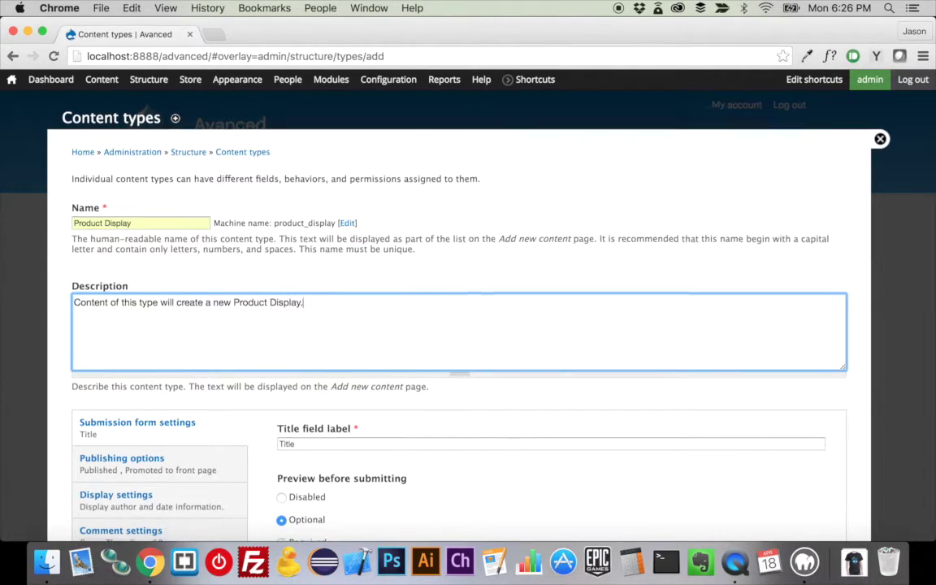
Turn off front-page promotion and the display of author and date information for the Product Display content type.
{"action": "scroll", "coordinate": [468, 324], "scroll_direction": "down", "scroll_amount": 5}
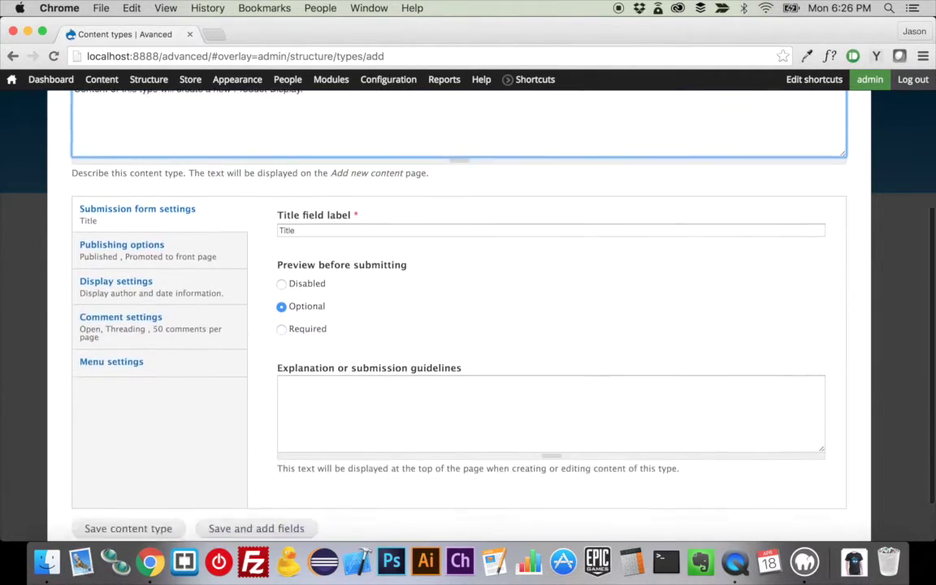
{"action": "left_click", "coordinate": [148, 218]}
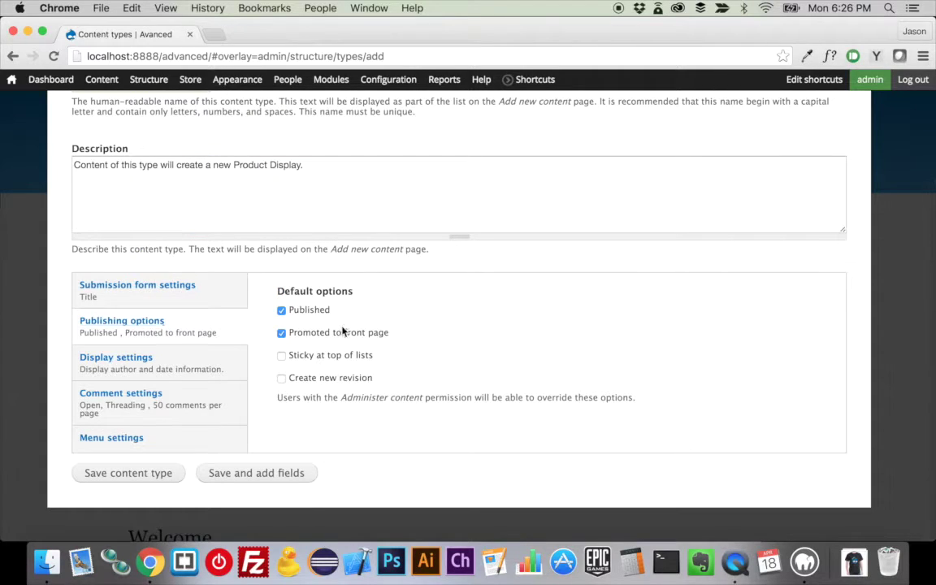
{"action": "left_click", "coordinate": [307, 333]}
{"action": "left_click", "coordinate": [237, 355]}
{"action": "left_click", "coordinate": [281, 292]}
Set the default comment setting for new Product Display content to Hidden.
{"action": "left_click", "coordinate": [162, 402]}
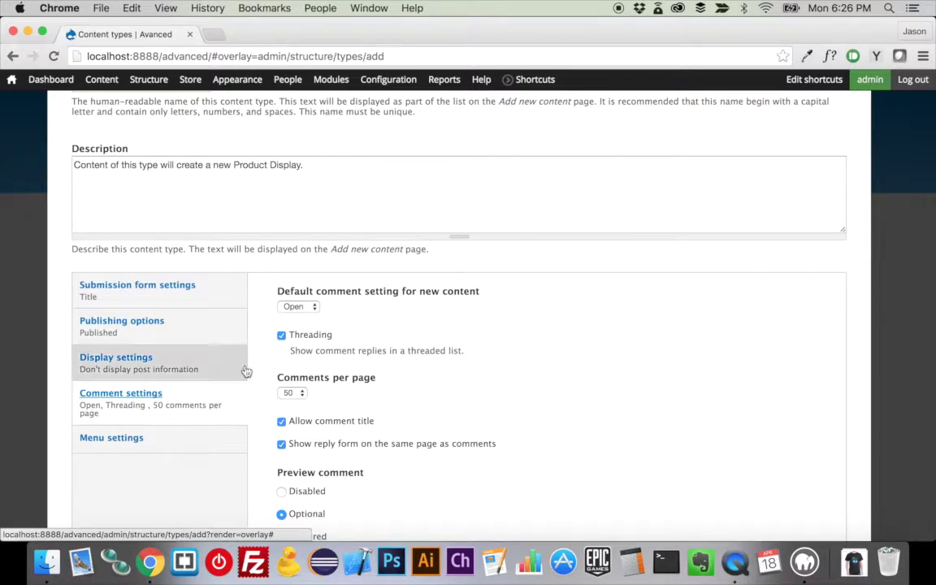
{"action": "left_click", "coordinate": [295, 307]}
{"action": "left_click", "coordinate": [306, 330]}
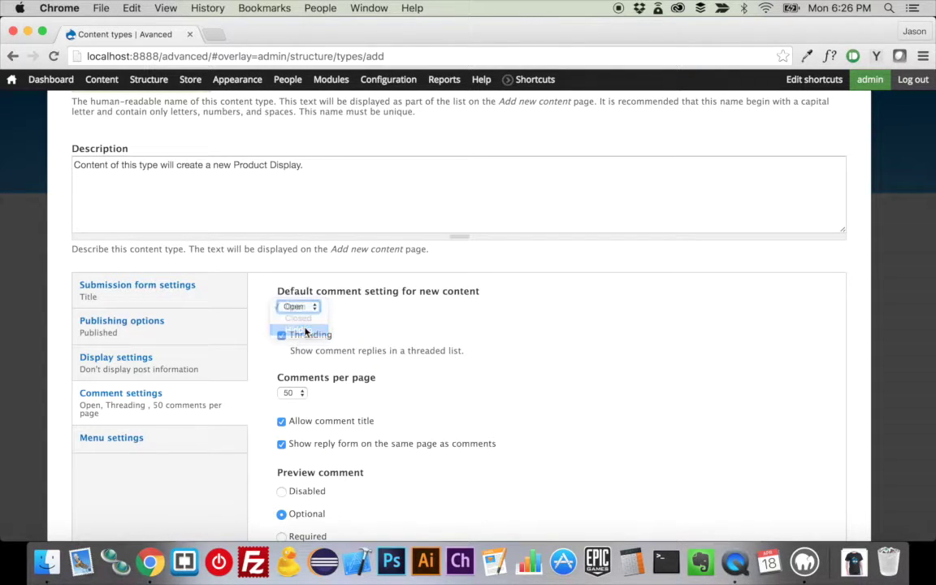
Remove Main menu from the content type's available menus and save the content type, continuing to its fields.
{"action": "left_click", "coordinate": [208, 430]}
{"action": "left_click", "coordinate": [286, 309]}
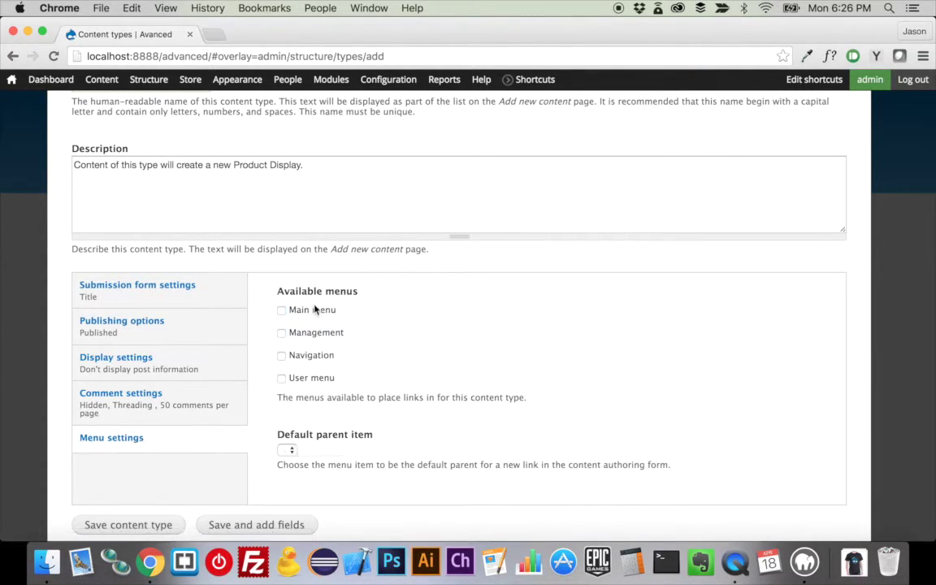
{"action": "scroll", "coordinate": [238, 455], "scroll_direction": "down", "scroll_amount": 2}
{"action": "left_click", "coordinate": [238, 474]}
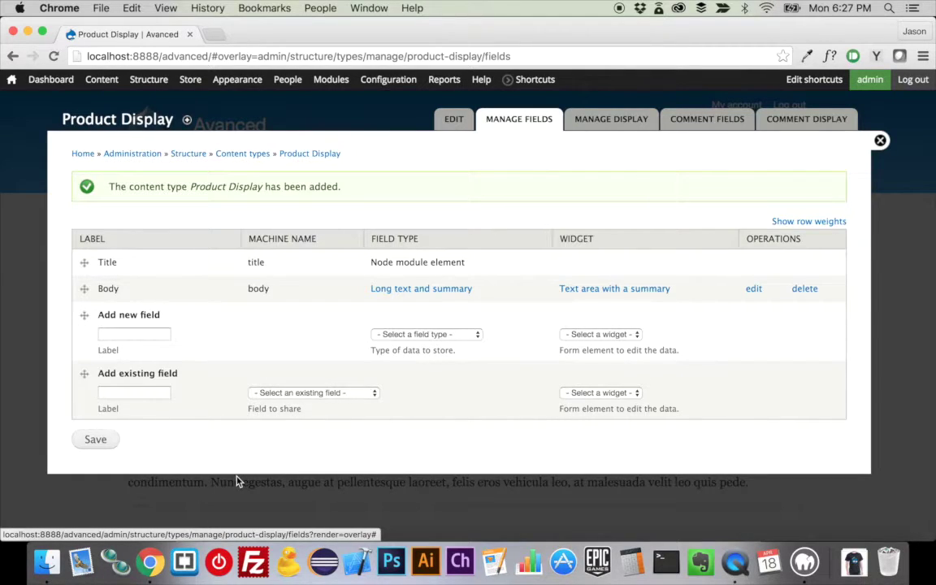
Preview the T-shirt images drupal_black.jpg and drupal_white.jpg in Finder's Downloads folder, then return to the browser.
{"action": "left_click", "coordinate": [57, 562]}
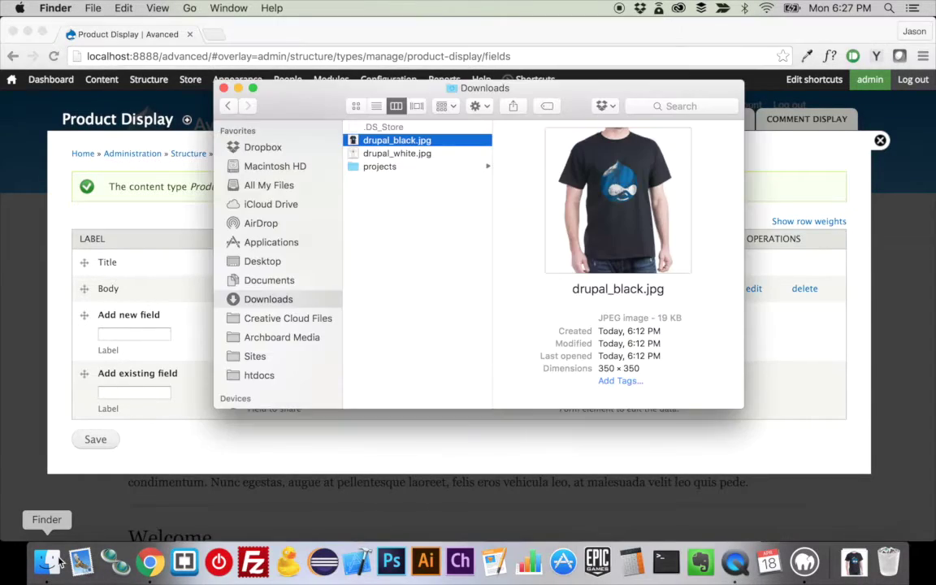
{"action": "key", "text": "space"}
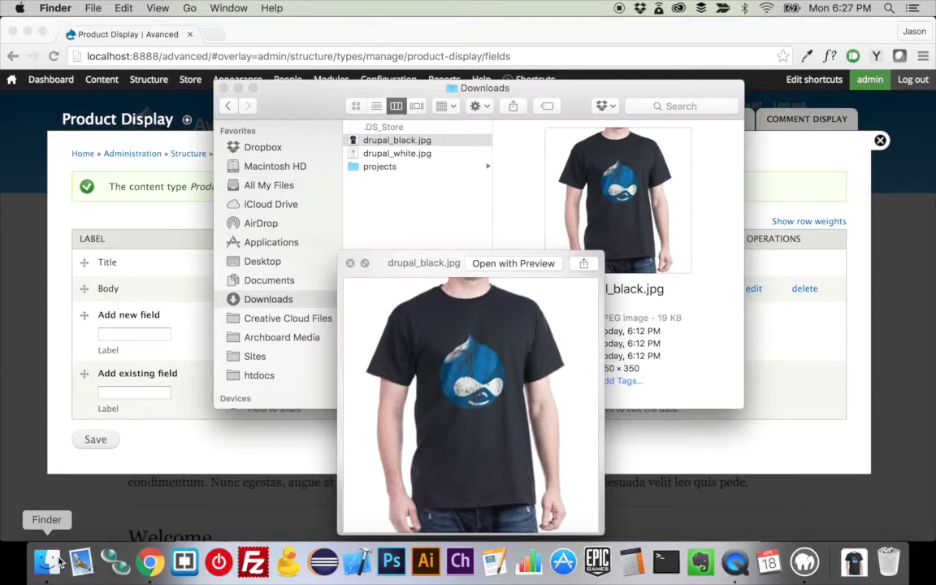
{"action": "key", "text": "Down"}
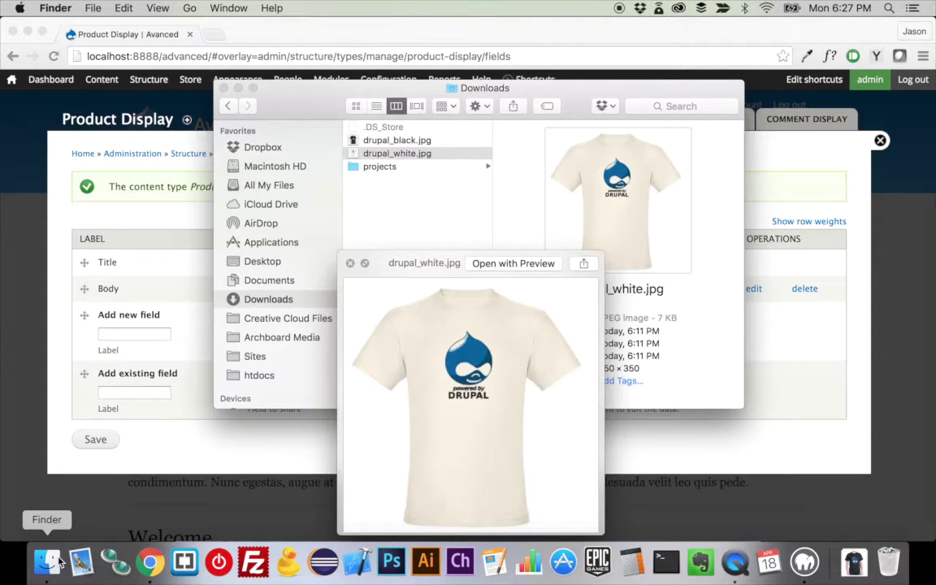
{"action": "key", "text": "Up"}
{"action": "key", "text": "Down"}
{"action": "key", "text": "space"}
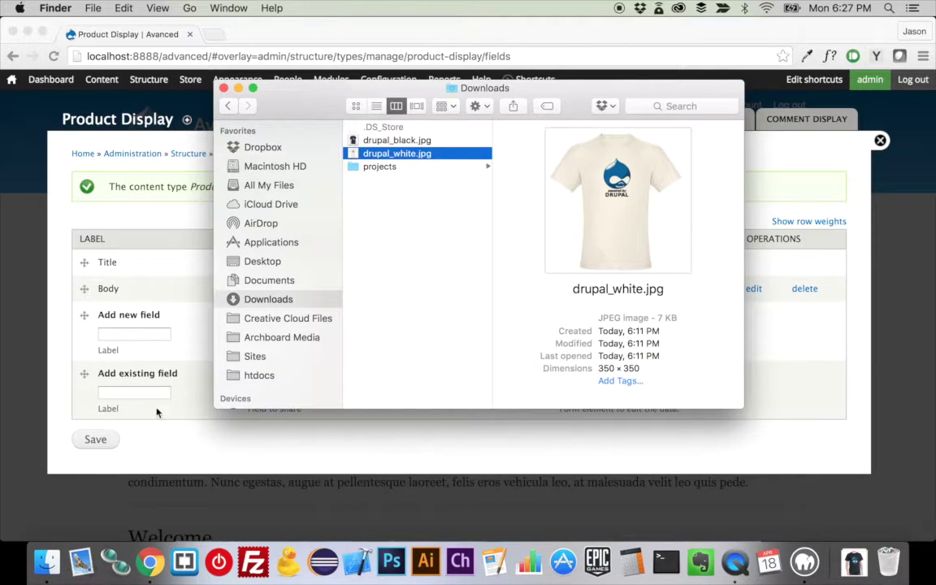
{"action": "left_click", "coordinate": [174, 429]}
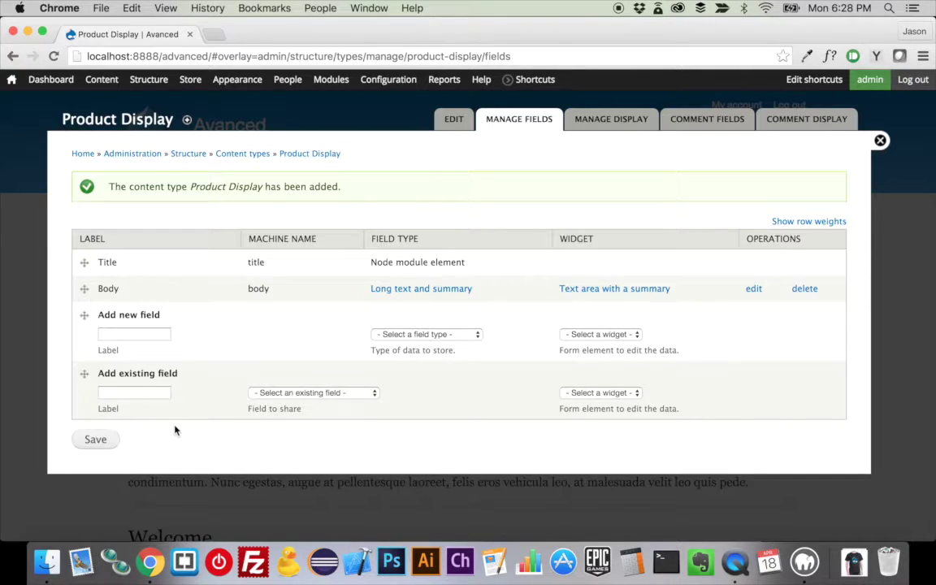
Define a new field labelled Product with the field type Product reference.
{"action": "left_click", "coordinate": [146, 336]}
{"action": "type", "text": "Product"}
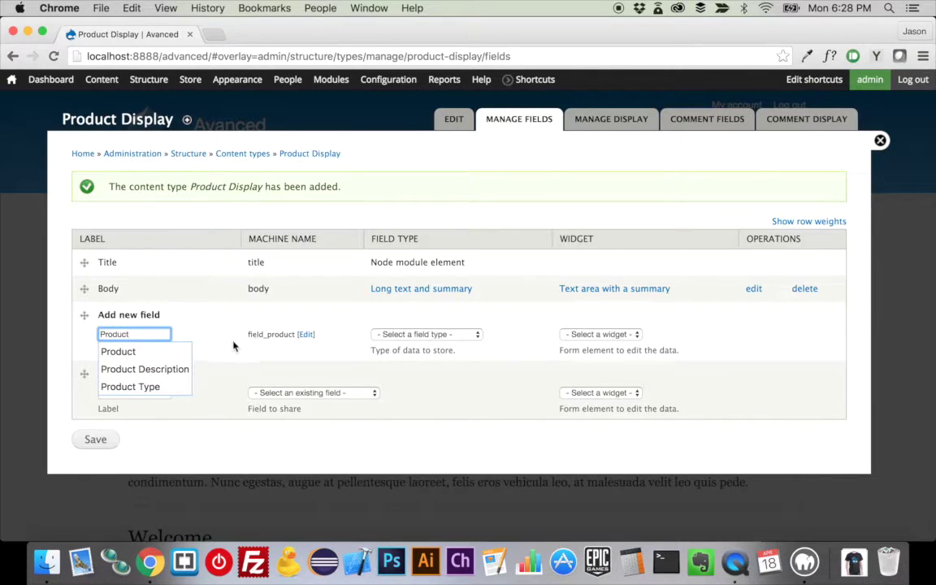
{"action": "left_click", "coordinate": [225, 359]}
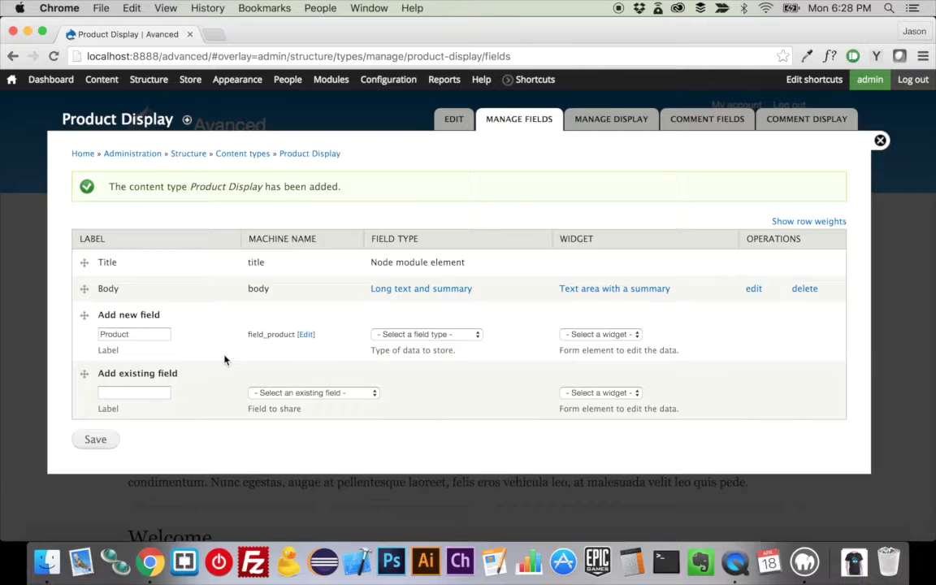
{"action": "left_click", "coordinate": [418, 334]}
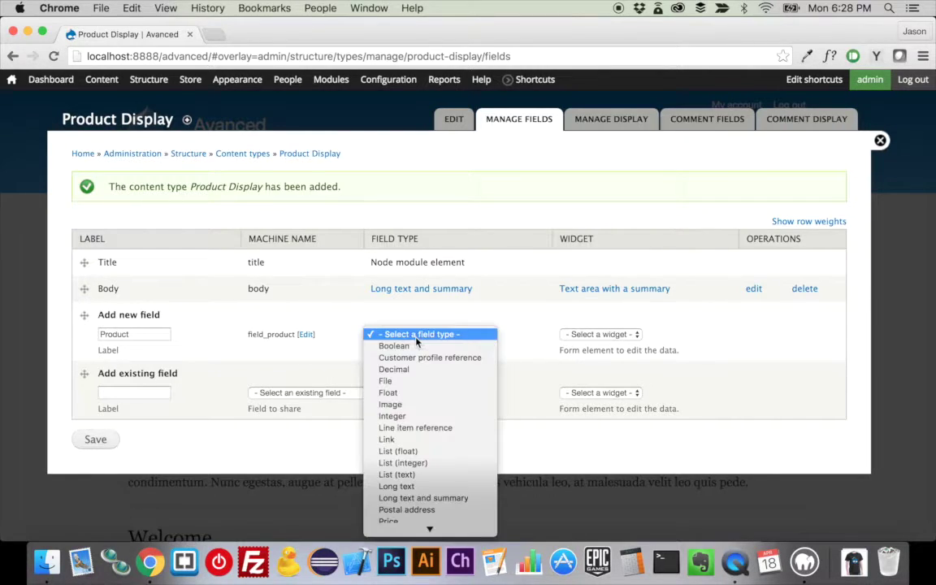
{"action": "scroll", "coordinate": [431, 491], "scroll_direction": "down", "scroll_amount": 3}
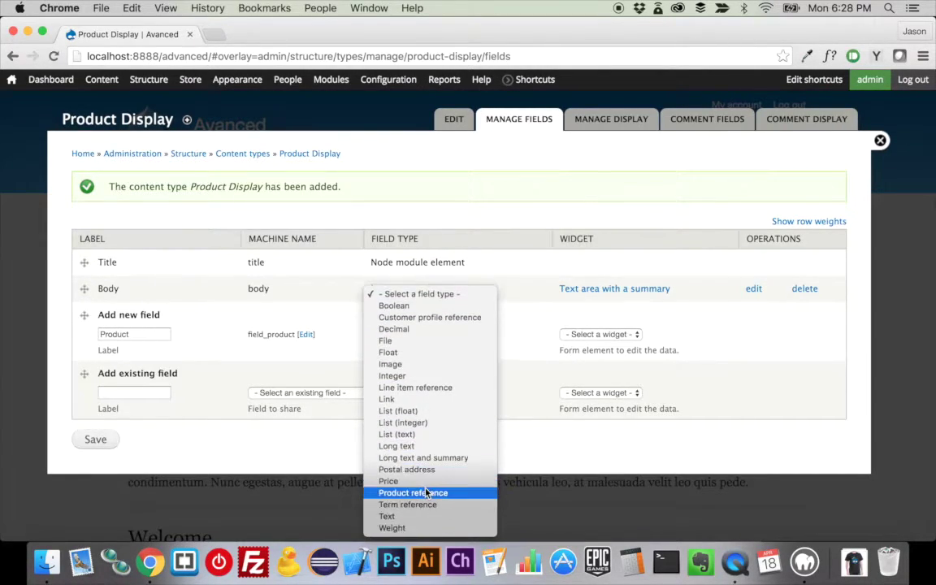
{"action": "left_click", "coordinate": [425, 493]}
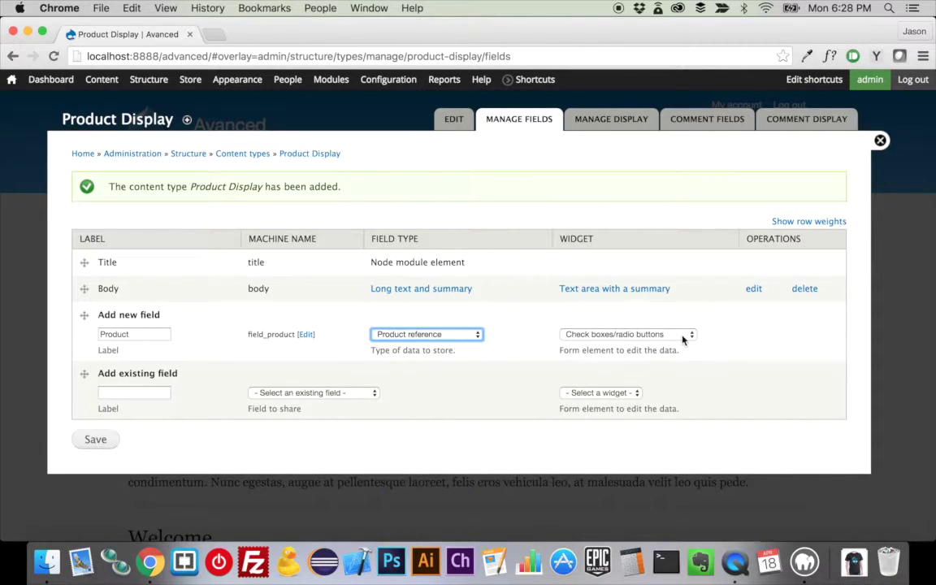
Give the Product field the "Inline entity form - Multiple values" widget and save it with the options list limit blank.
{"action": "left_click", "coordinate": [682, 337]}
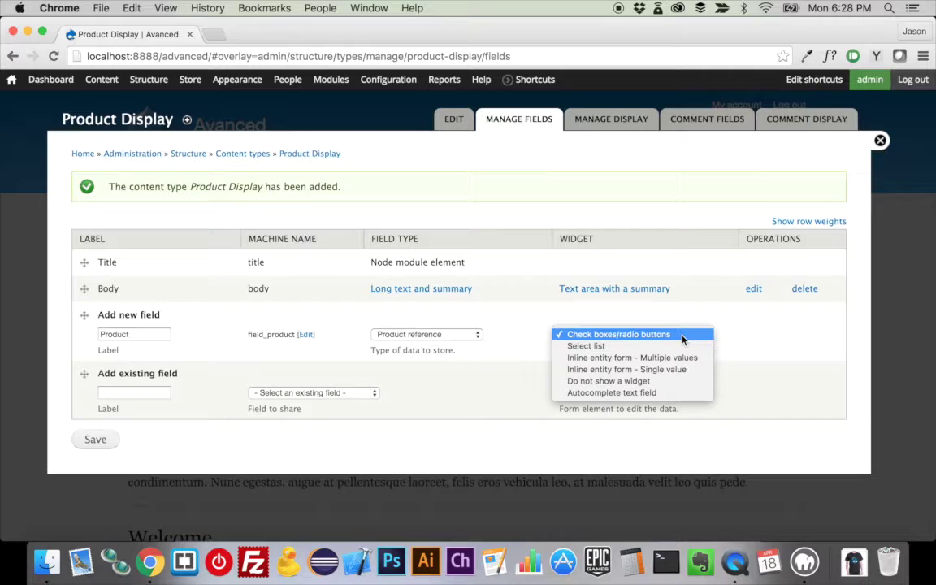
{"action": "left_click", "coordinate": [637, 357]}
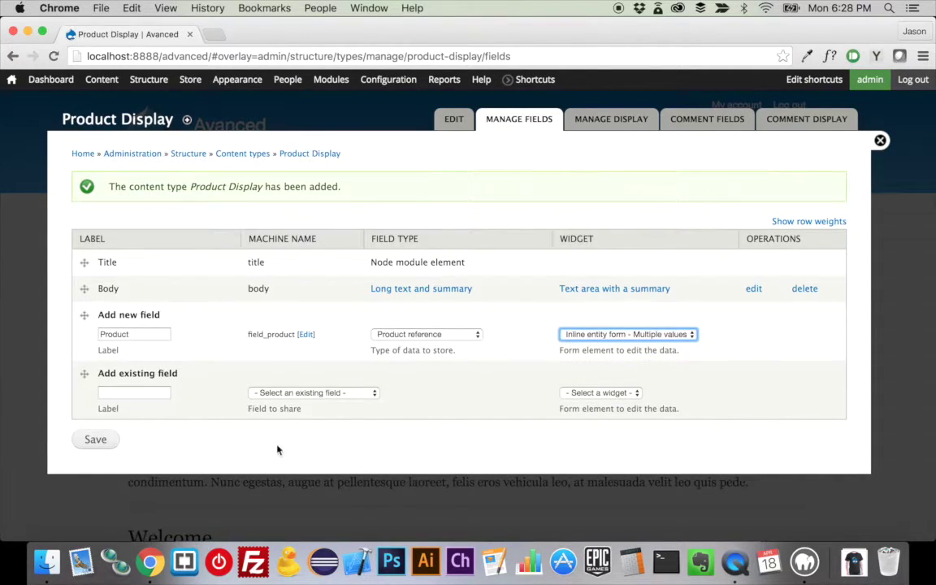
{"action": "left_click", "coordinate": [648, 336]}
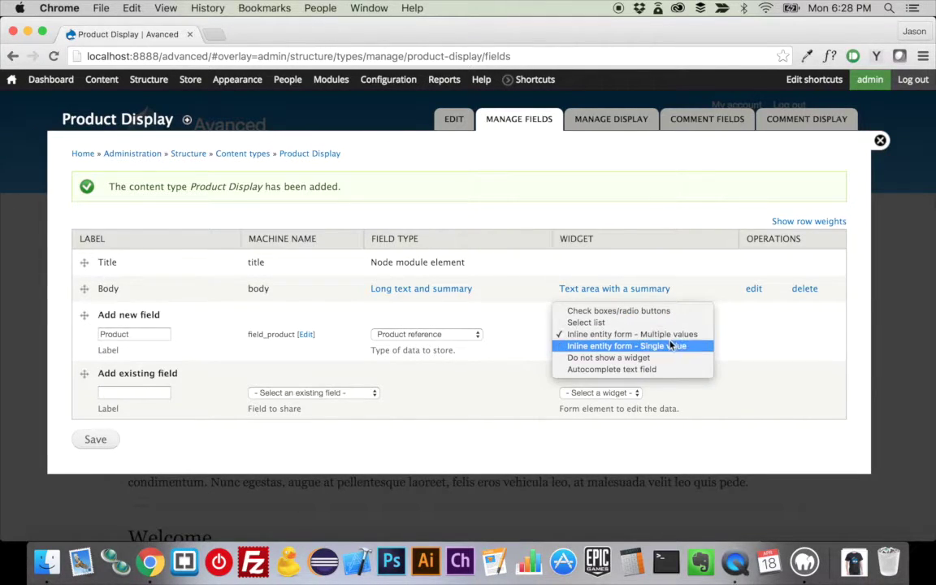
{"action": "left_click", "coordinate": [682, 337]}
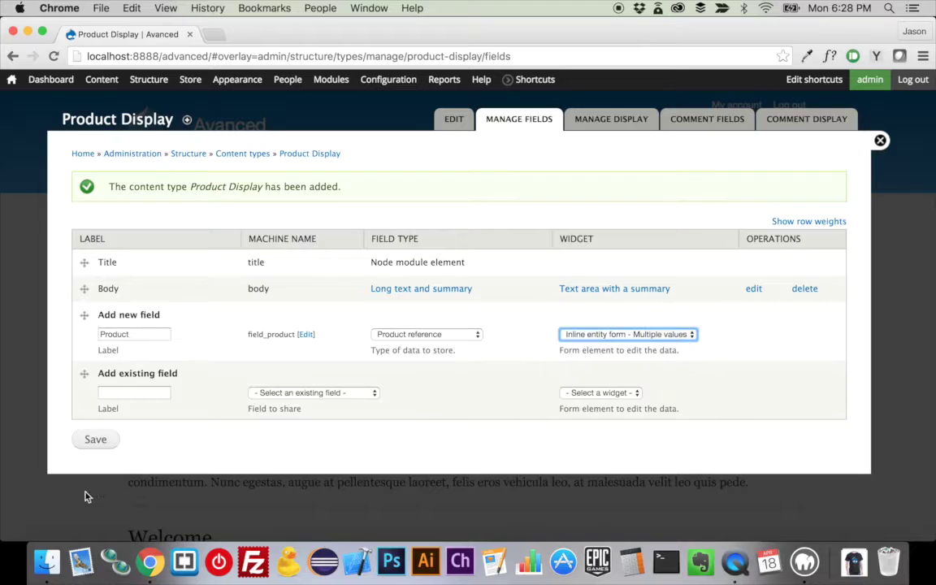
{"action": "left_click", "coordinate": [96, 441]}
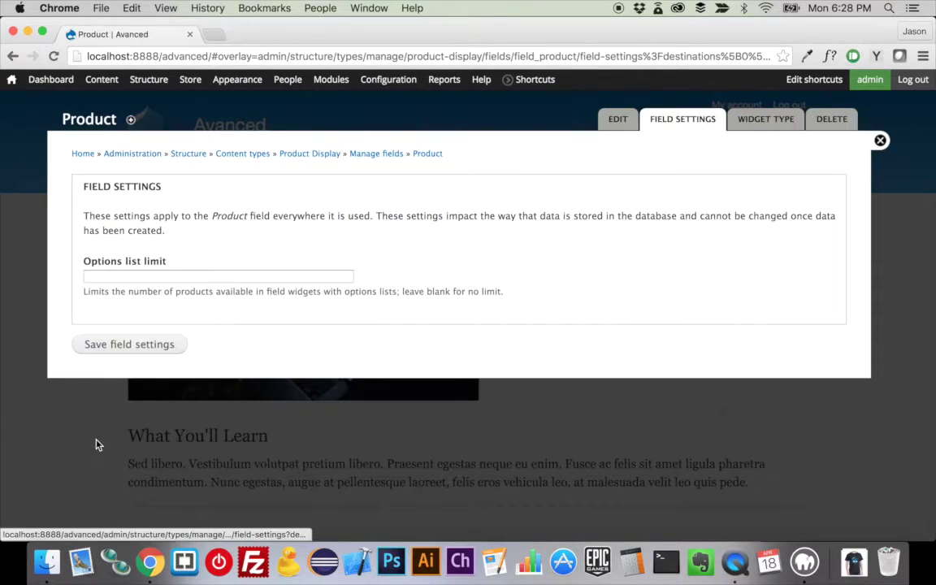
{"action": "left_click", "coordinate": [152, 347]}
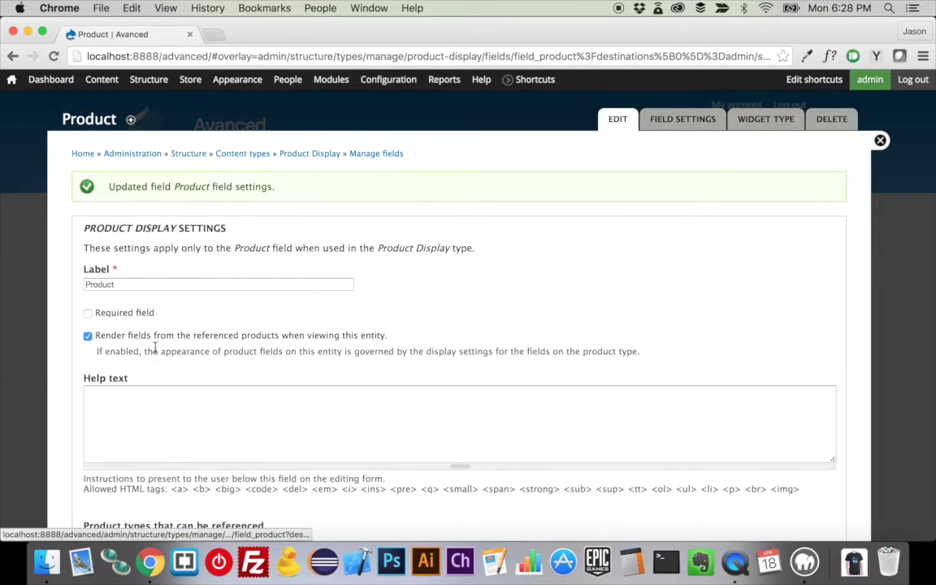
Allow the Product field to reference the Product type and let users add existing products.
{"action": "scroll", "coordinate": [155, 347], "scroll_direction": "down", "scroll_amount": 5}
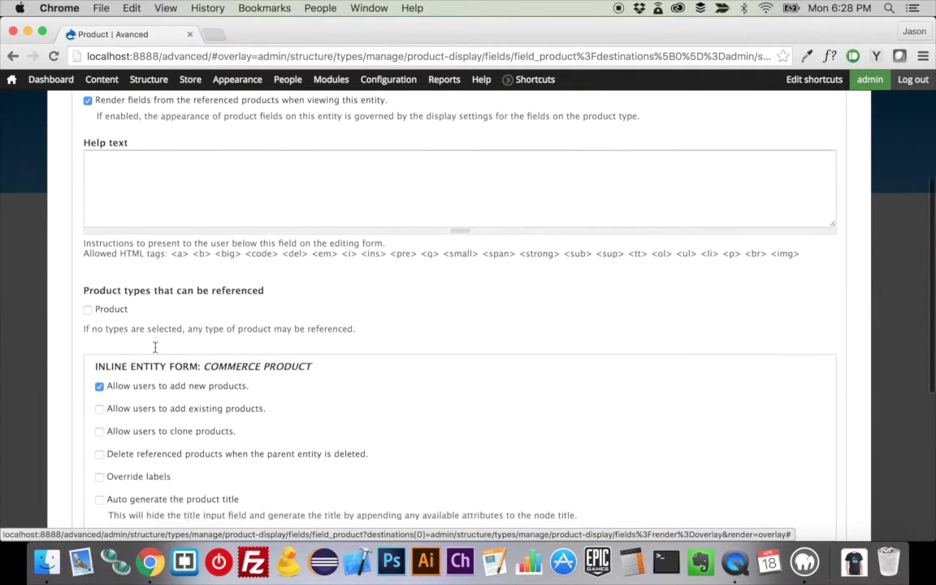
{"action": "scroll", "coordinate": [154, 347], "scroll_direction": "down", "scroll_amount": 1}
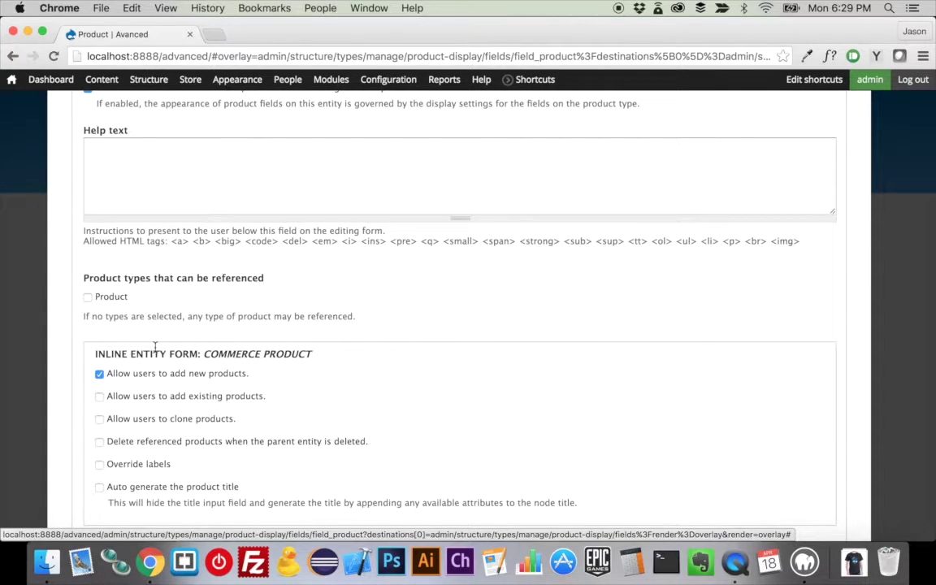
{"action": "left_click", "coordinate": [118, 301]}
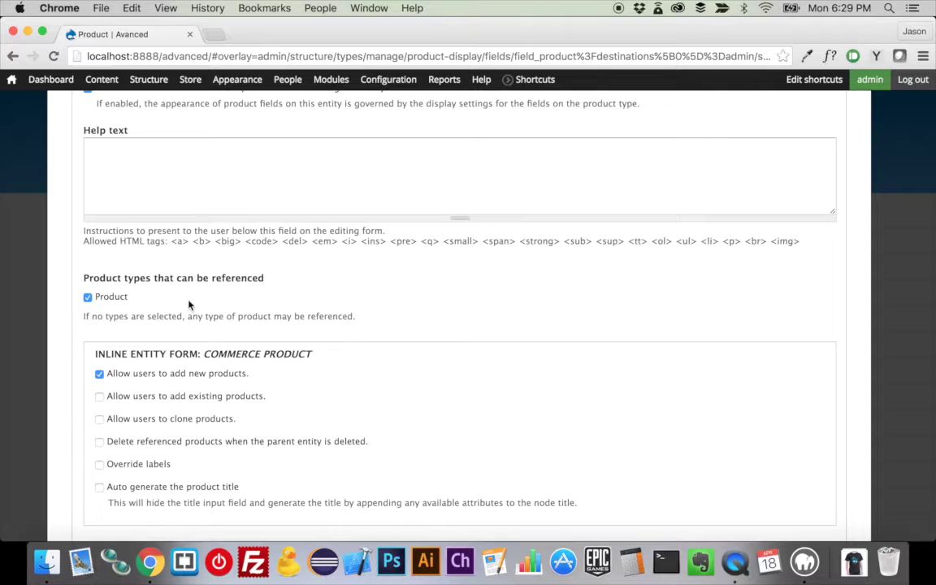
{"action": "left_click", "coordinate": [181, 404]}
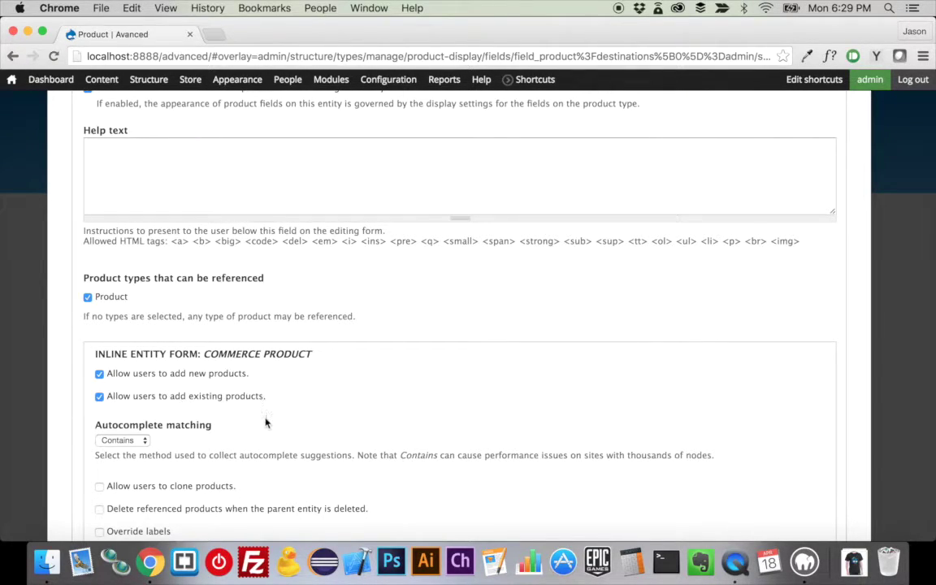
Choose the maximum number of values for the Product field and save its settings.
{"action": "scroll", "coordinate": [265, 422], "scroll_direction": "down", "scroll_amount": 3}
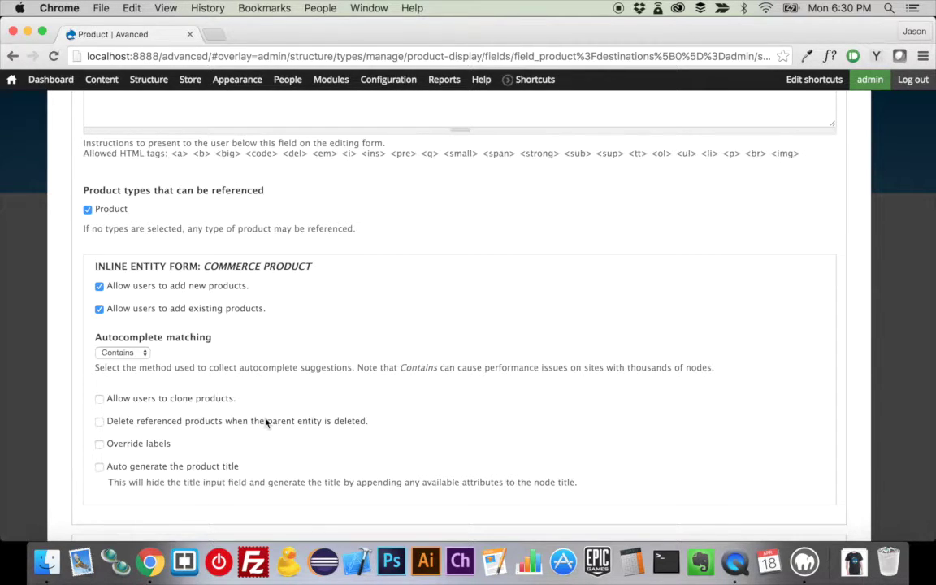
{"action": "scroll", "coordinate": [264, 422], "scroll_direction": "down", "scroll_amount": 5}
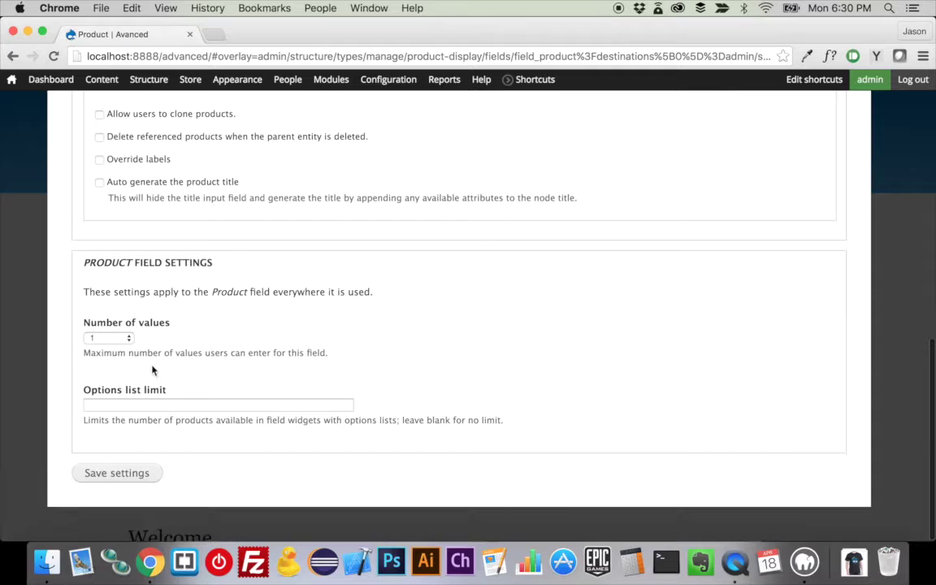
{"action": "left_click", "coordinate": [110, 338]}
{"action": "left_click", "coordinate": [124, 326]}
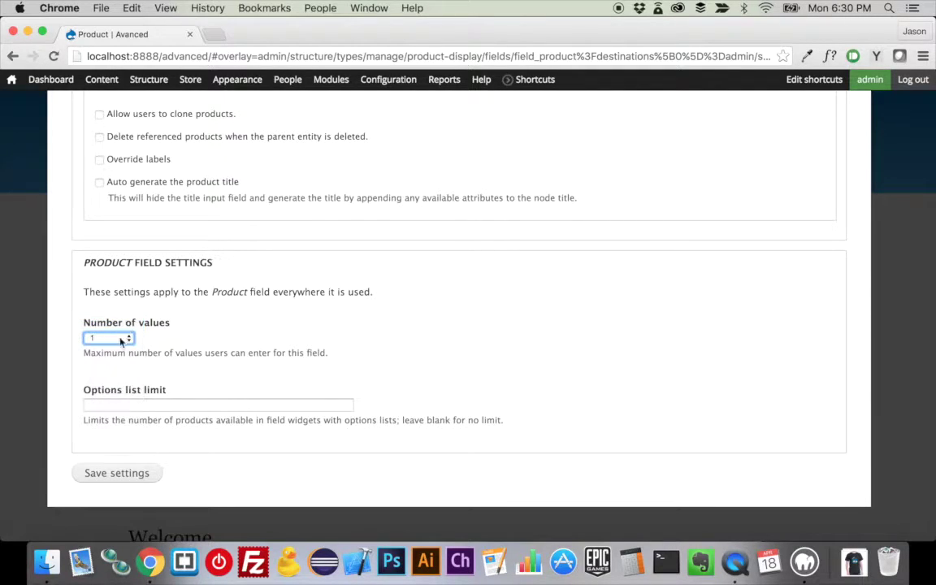
{"action": "left_click", "coordinate": [118, 478]}
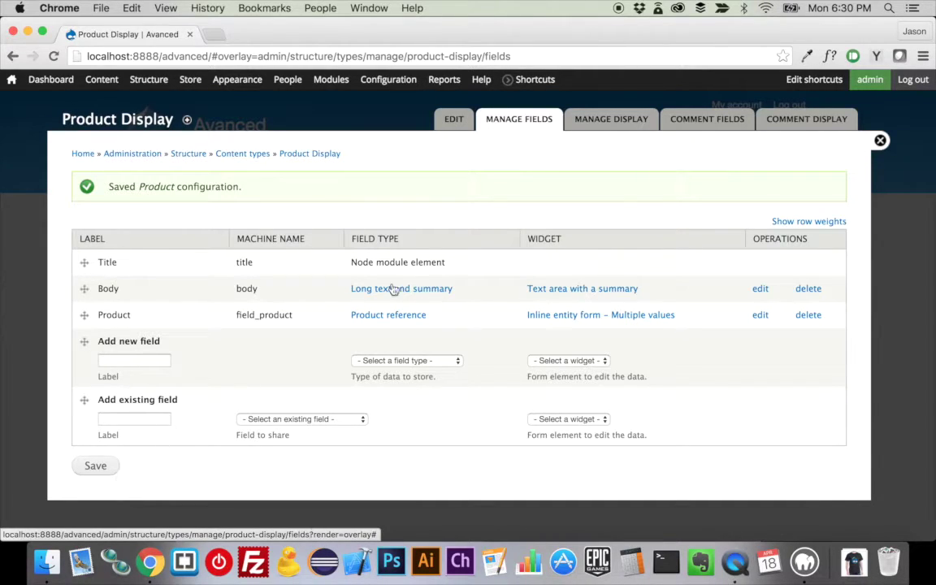
Create a new Product Display content item titled "Drupal T-Shirt".
{"action": "left_click", "coordinate": [880, 141]}
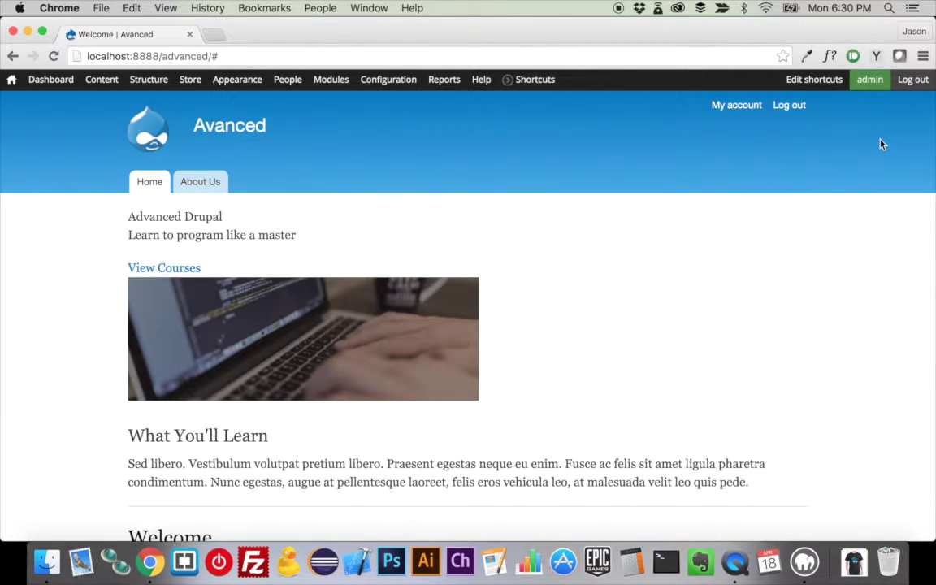
{"action": "mouse_move", "coordinate": [102, 79]}
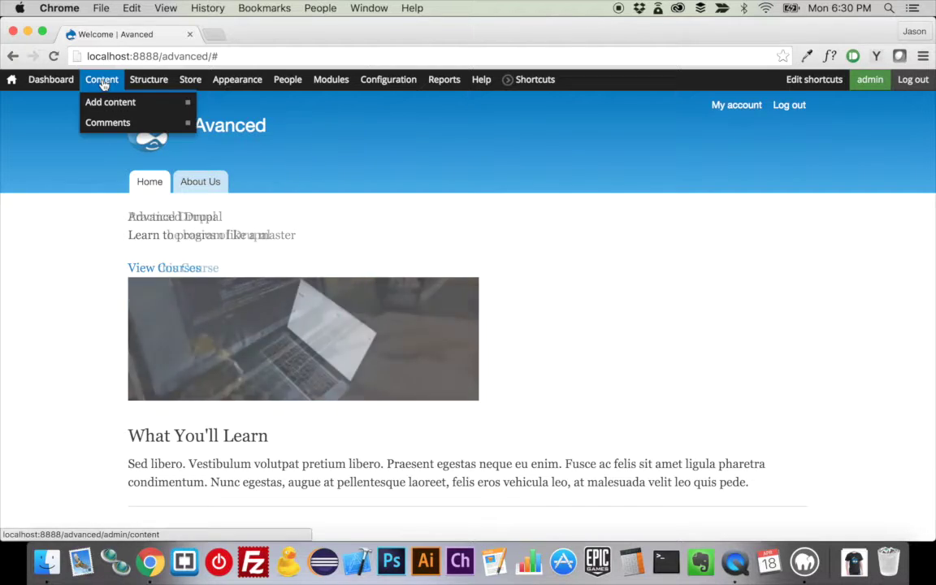
{"action": "mouse_move", "coordinate": [109, 102]}
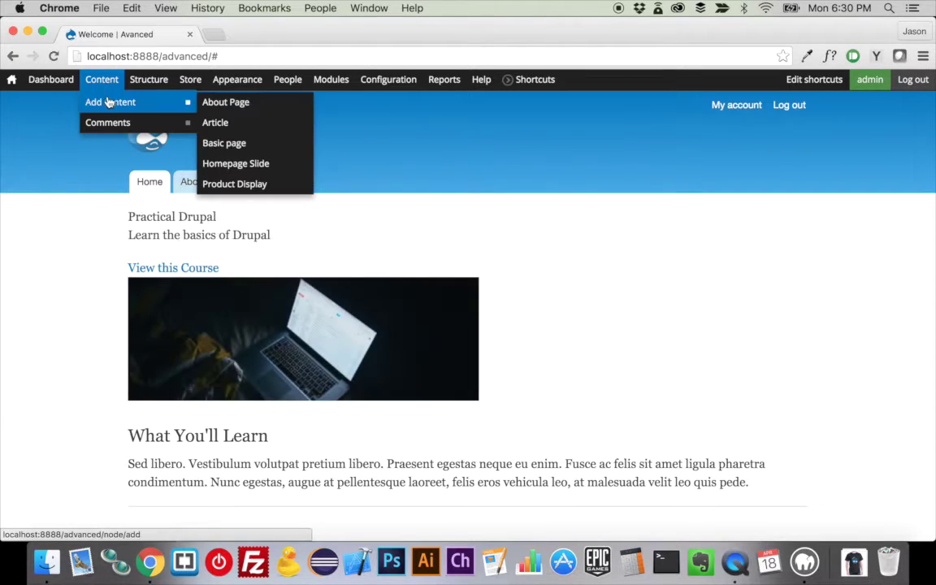
{"action": "left_click", "coordinate": [242, 187]}
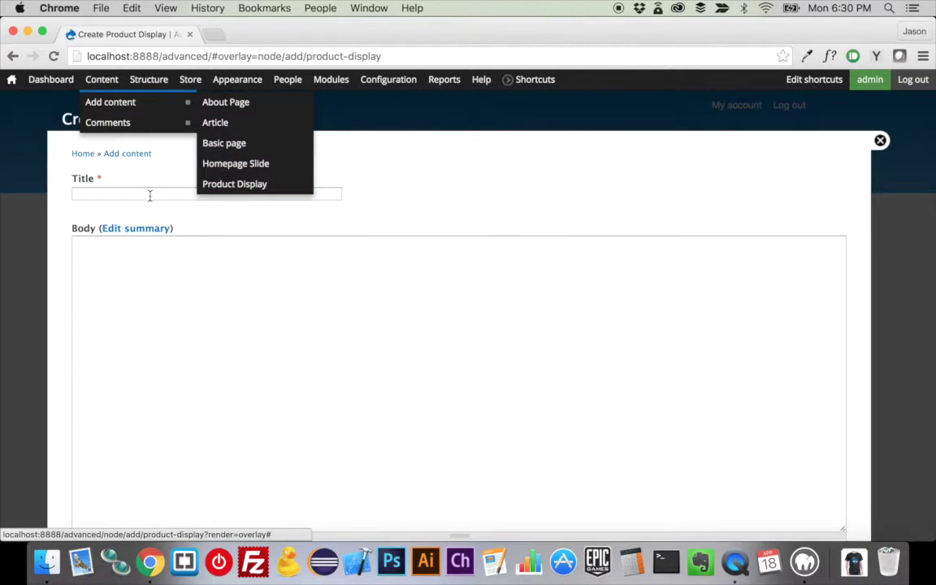
{"action": "left_click", "coordinate": [149, 194]}
{"action": "type", "text": "Dru"}
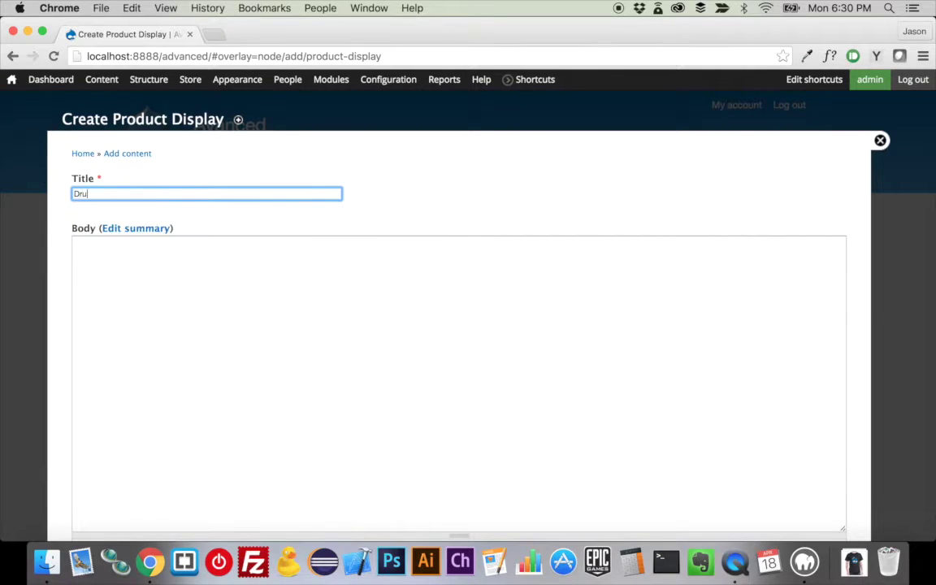
{"action": "type", "text": "pal T-Shirt"}
Fill the body with three paragraphs of lorem ipsum placeholder text and save the Drupal T-Shirt product display.
{"action": "left_click", "coordinate": [263, 248]}
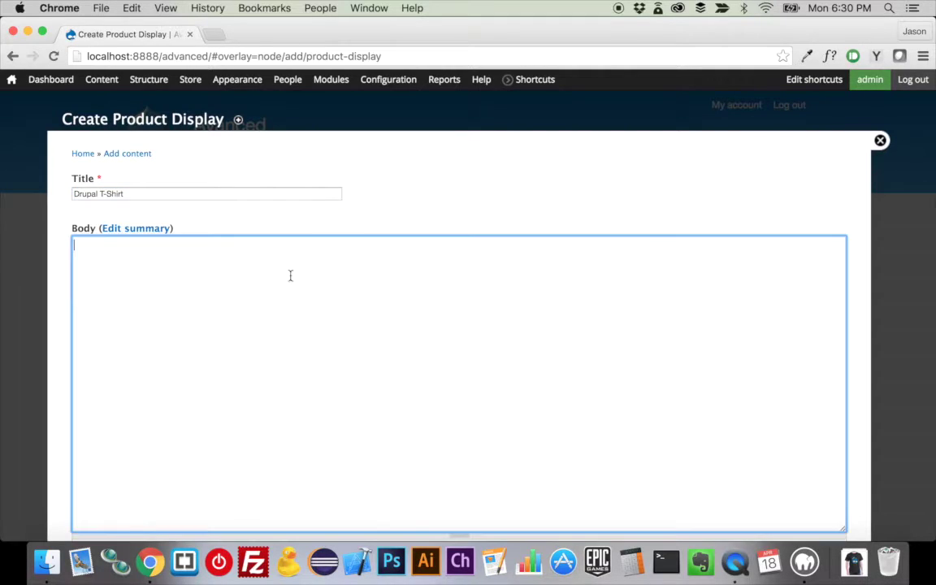
{"action": "left_click", "coordinate": [876, 56]}
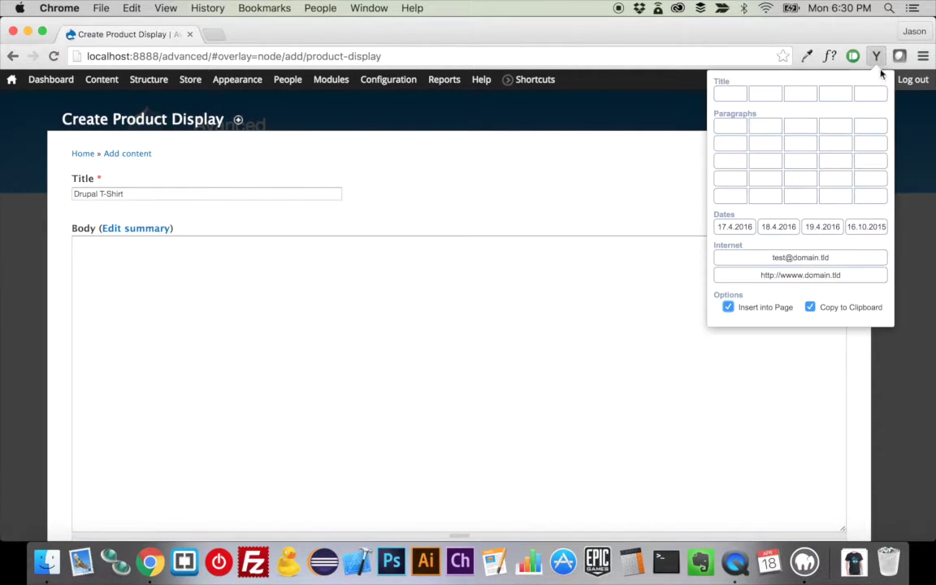
{"action": "left_click", "coordinate": [872, 165]}
{"action": "scroll", "coordinate": [483, 321], "scroll_direction": "down", "scroll_amount": 10}
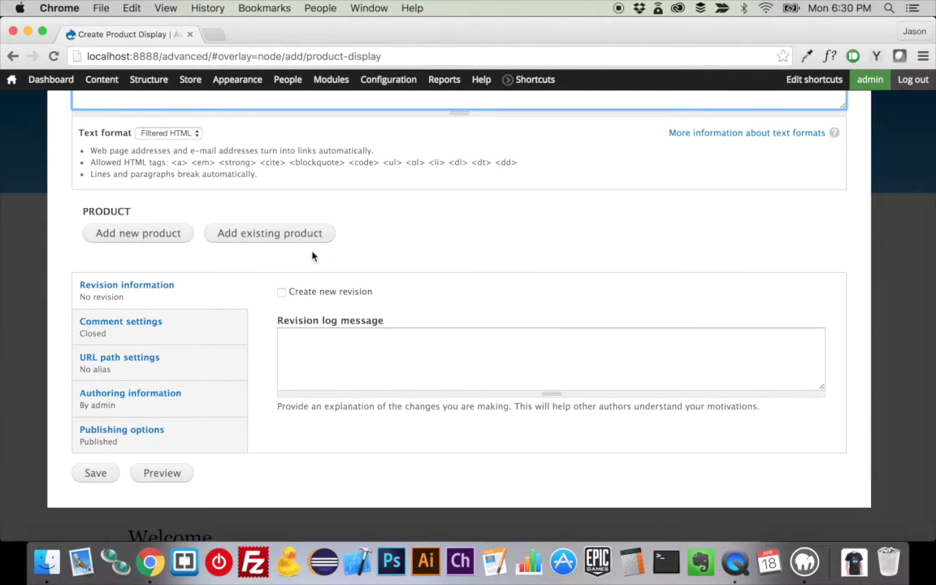
{"action": "left_click", "coordinate": [95, 474]}
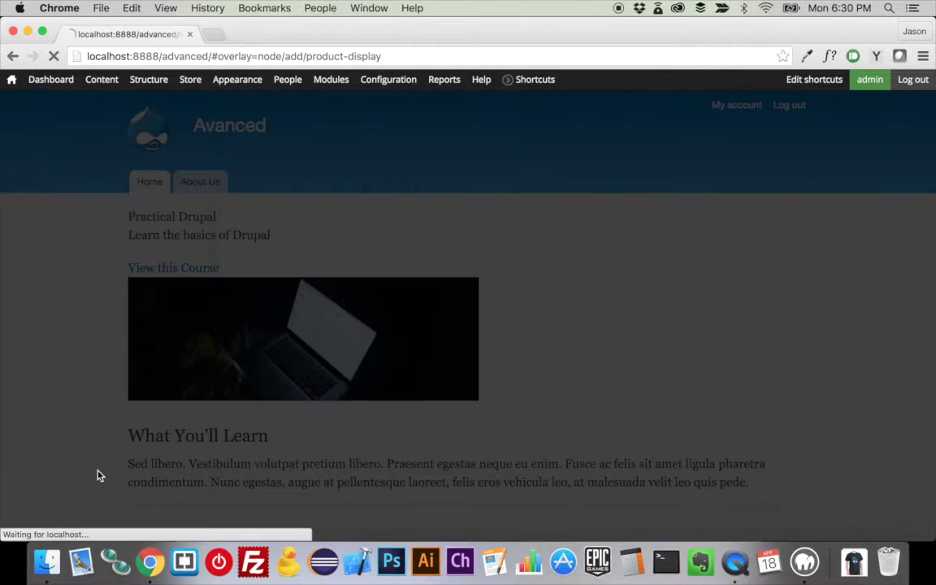
{"action": "scroll", "coordinate": [152, 459], "scroll_direction": "down", "scroll_amount": 3}
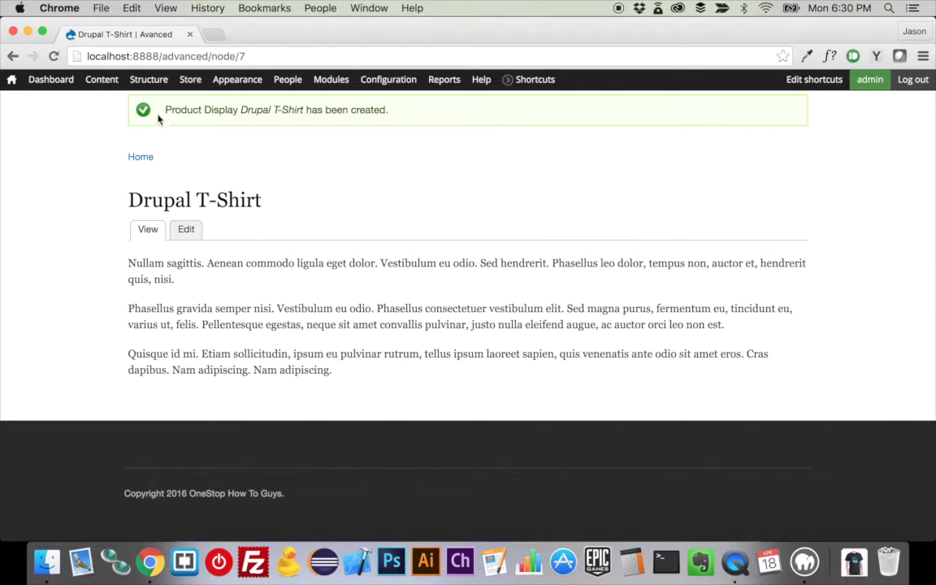
Open the field management page of the store's Product product type.
{"action": "mouse_move", "coordinate": [194, 90]}
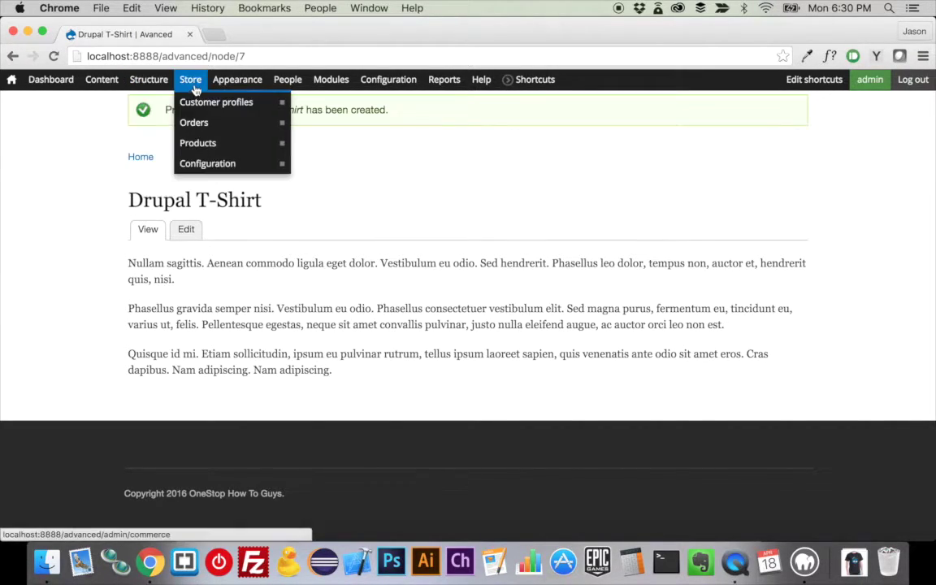
{"action": "mouse_move", "coordinate": [203, 147]}
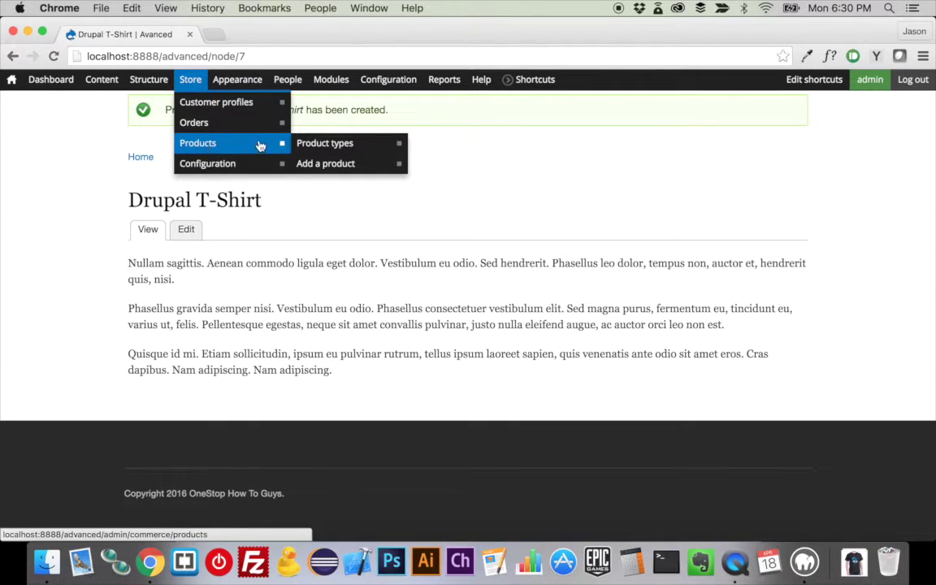
{"action": "mouse_move", "coordinate": [284, 146]}
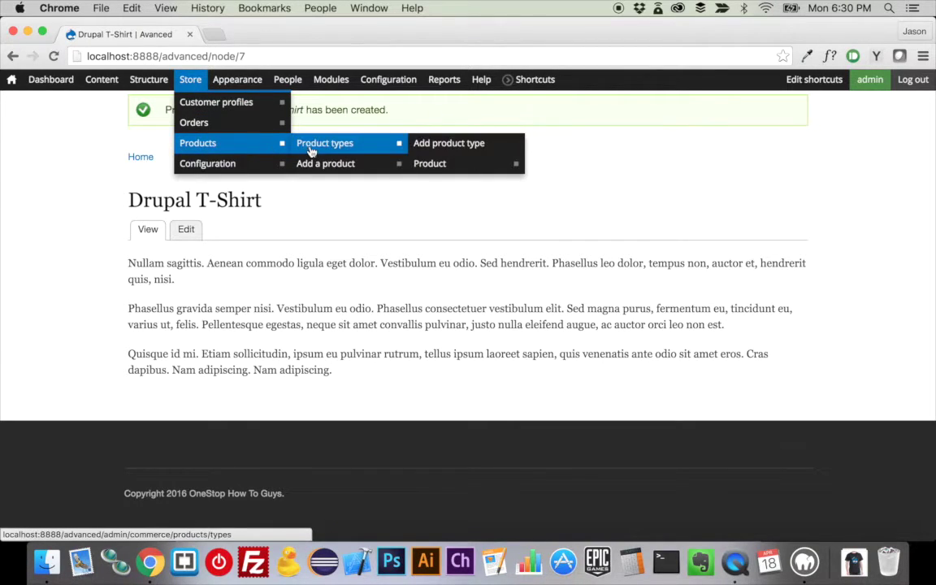
{"action": "left_click", "coordinate": [430, 165]}
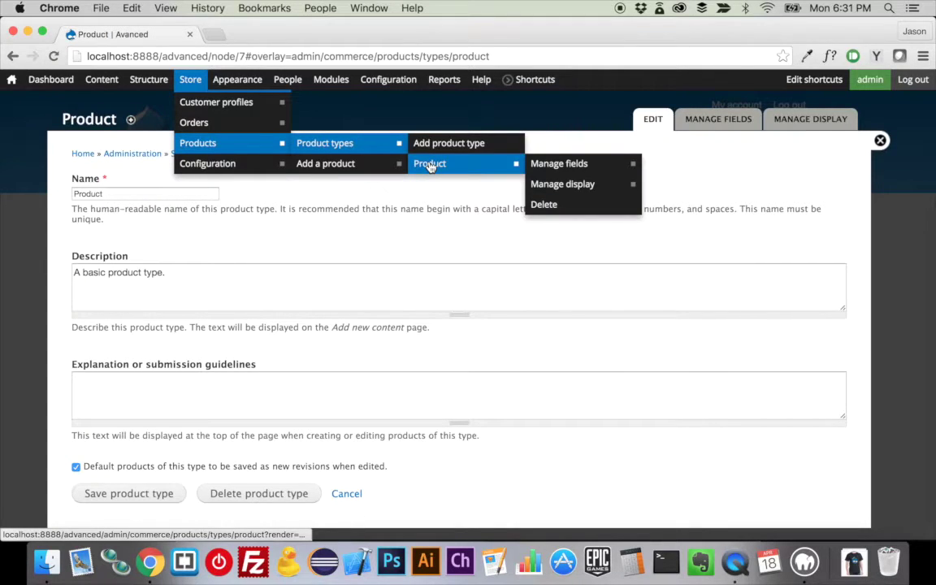
{"action": "left_click", "coordinate": [542, 163]}
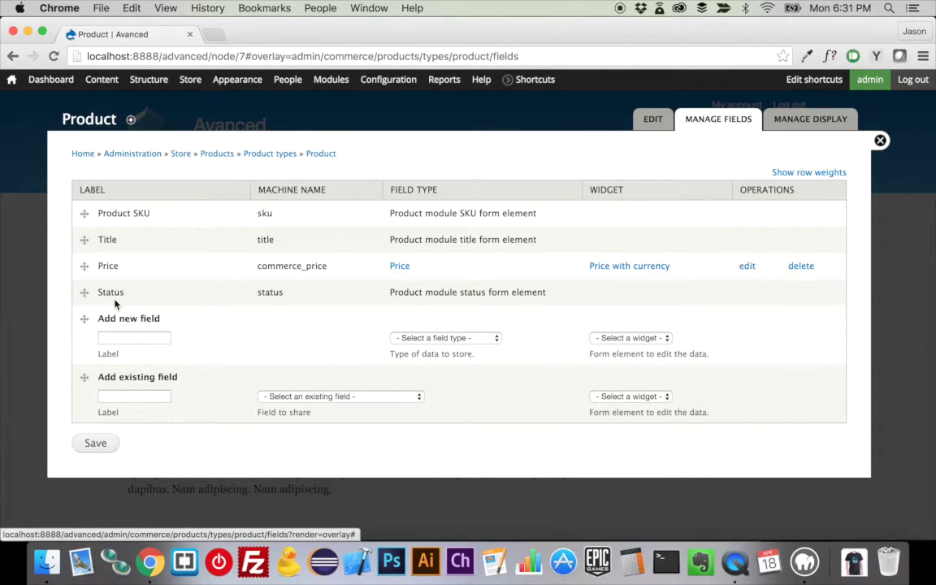
{"action": "left_click", "coordinate": [119, 339]}
{"action": "type", "text": "Image"}
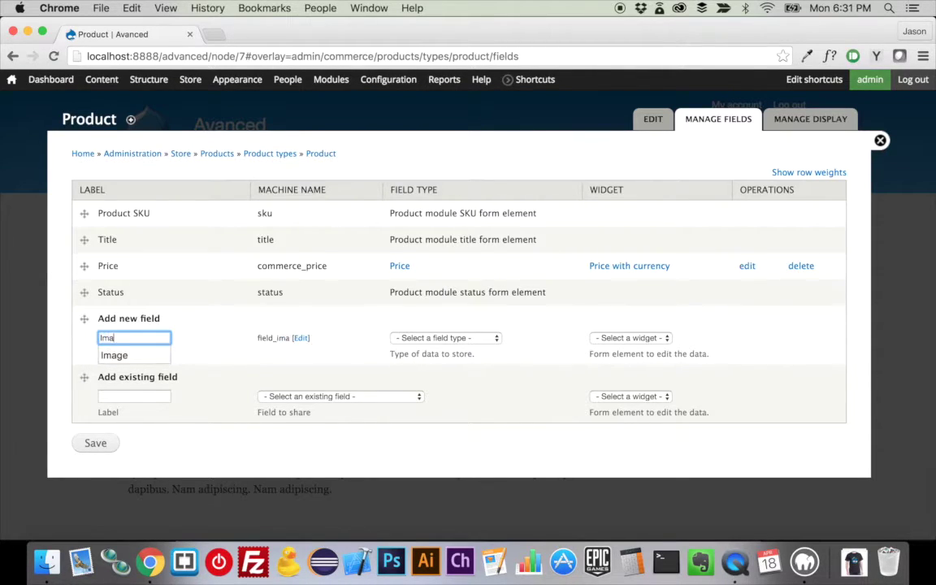
{"action": "left_click", "coordinate": [434, 340]}
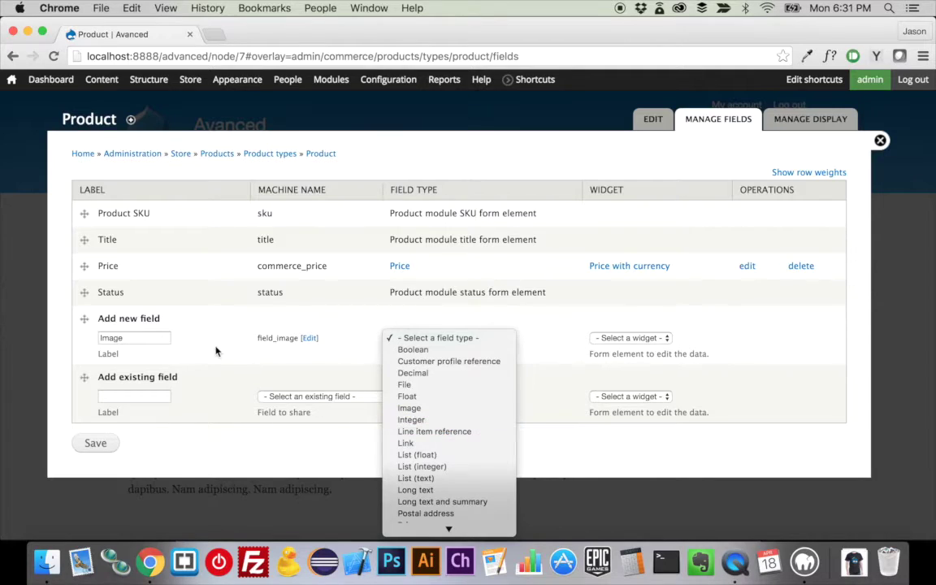
{"action": "left_click", "coordinate": [234, 372]}
{"action": "left_click", "coordinate": [287, 396]}
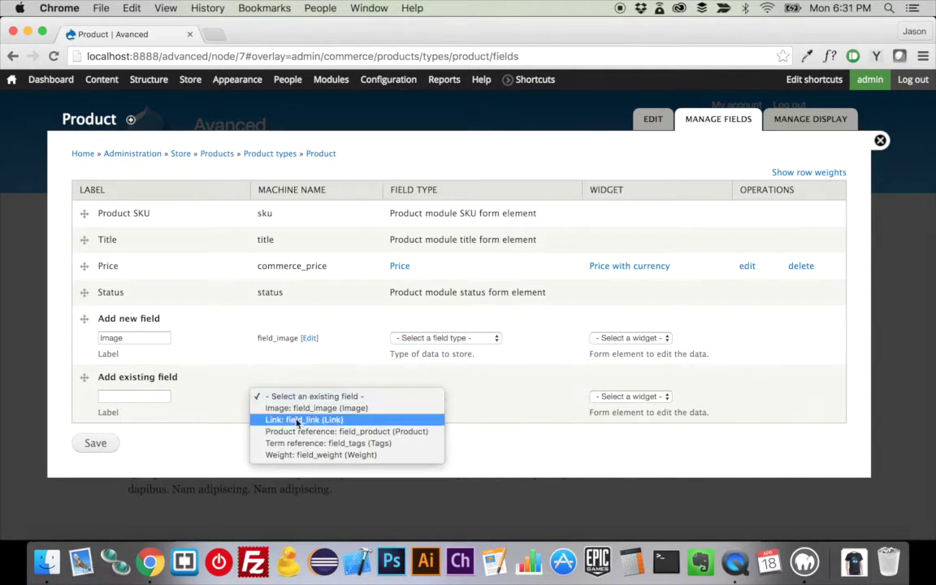
{"action": "left_click", "coordinate": [346, 409]}
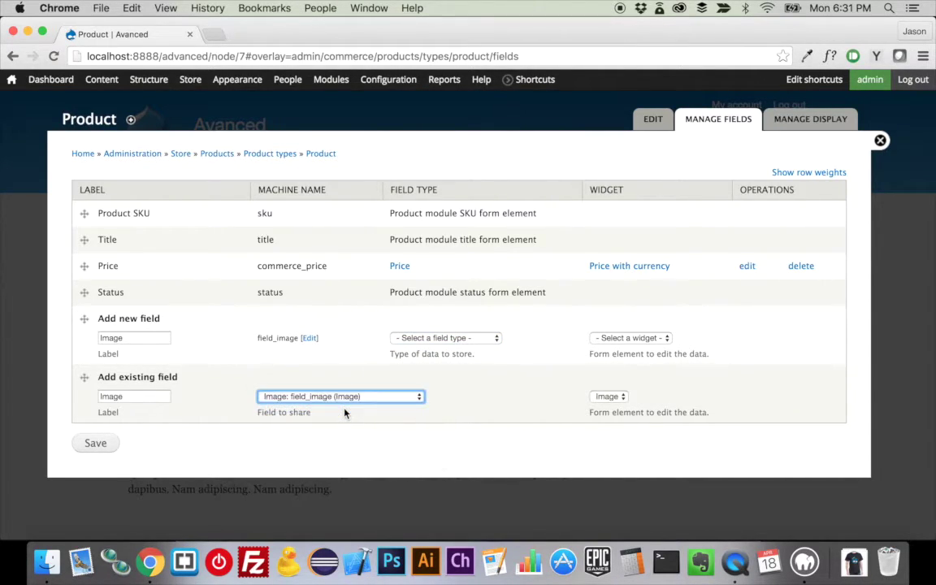
{"action": "key", "text": "super+r"}
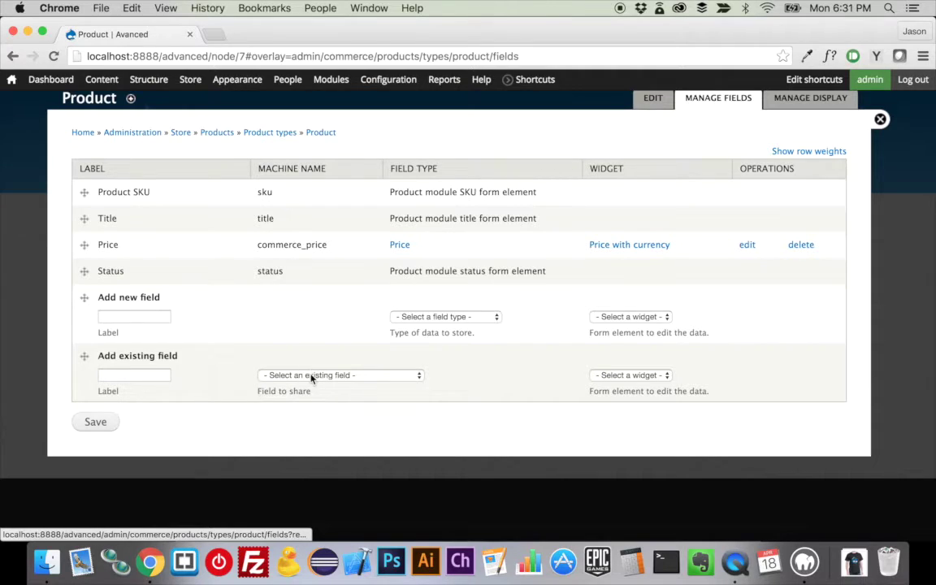
Add the existing field_image field to the Product type with the Image widget and save its default settings.
{"action": "left_click", "coordinate": [310, 375]}
{"action": "left_click", "coordinate": [313, 385]}
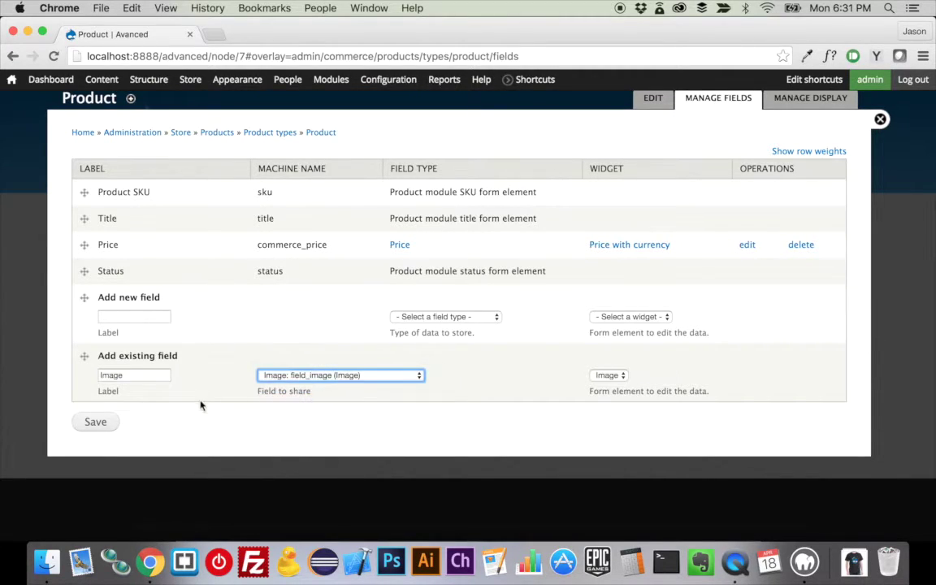
{"action": "left_click", "coordinate": [96, 423]}
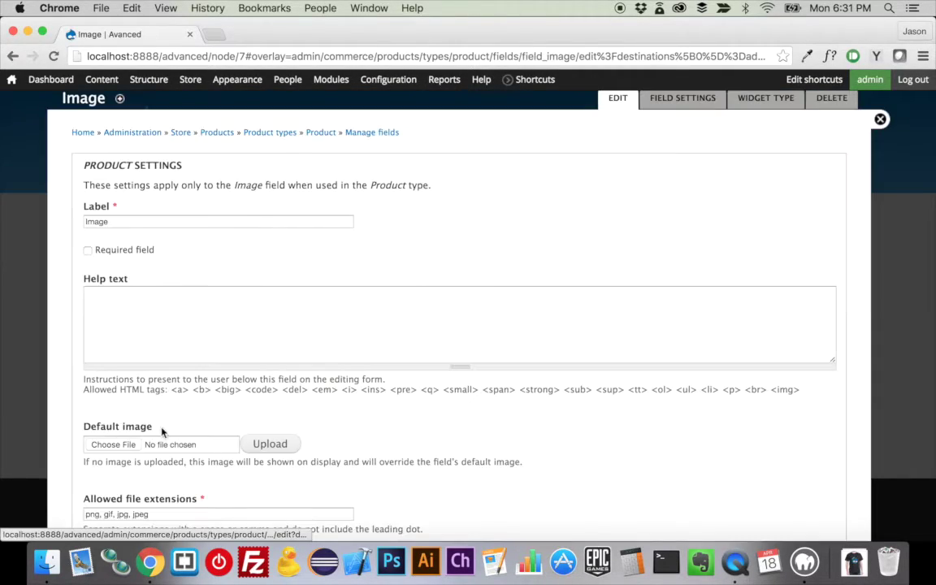
{"action": "scroll", "coordinate": [259, 437], "scroll_direction": "down", "scroll_amount": 10}
{"action": "left_click", "coordinate": [151, 474]}
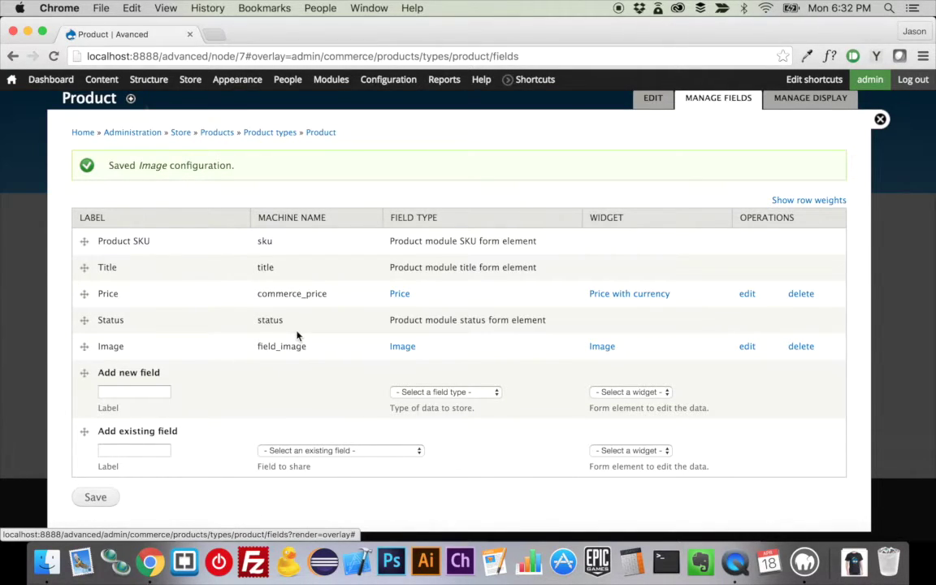
Leave the field management page and open the form for creating a new store product.
{"action": "left_click", "coordinate": [880, 120]}
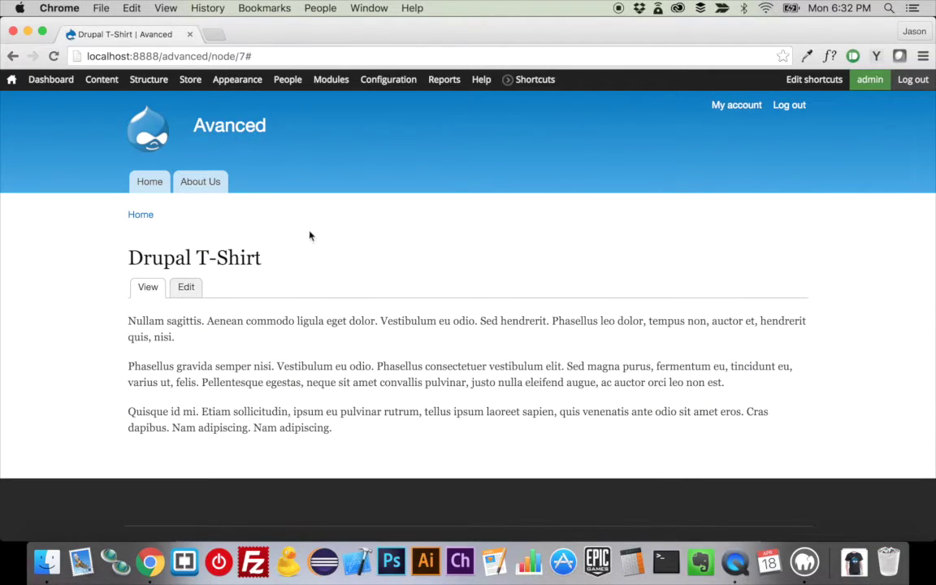
{"action": "mouse_move", "coordinate": [189, 84]}
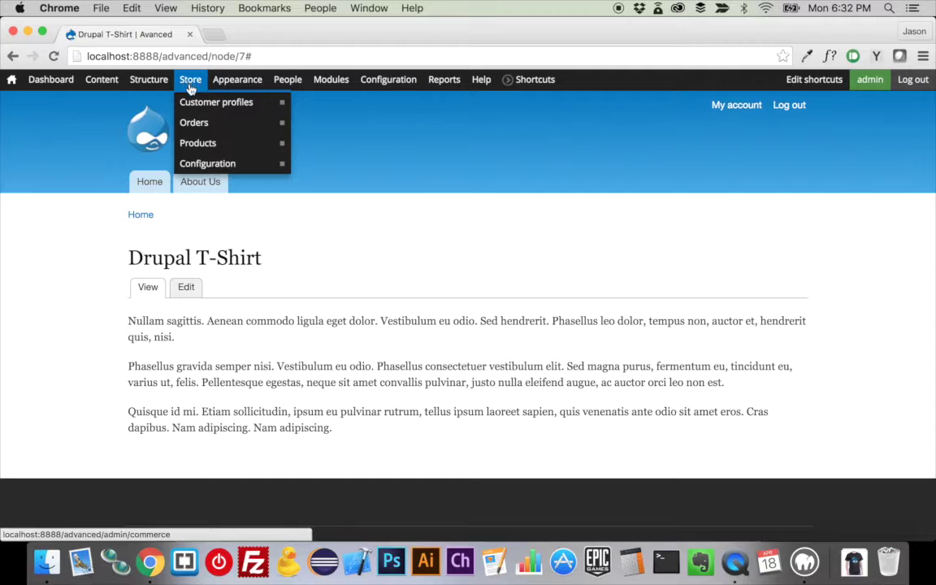
{"action": "mouse_move", "coordinate": [211, 145]}
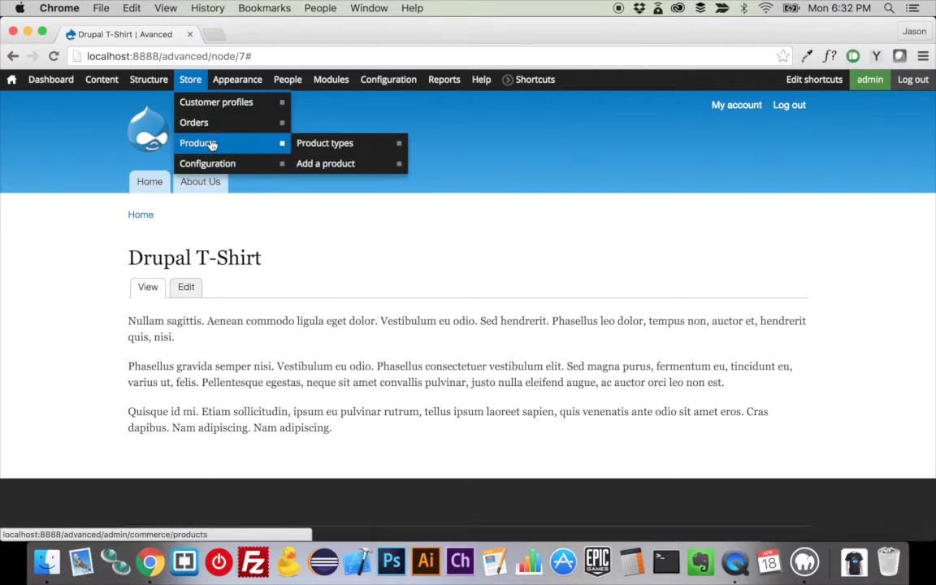
{"action": "left_click", "coordinate": [332, 166]}
{"action": "left_click", "coordinate": [445, 167]}
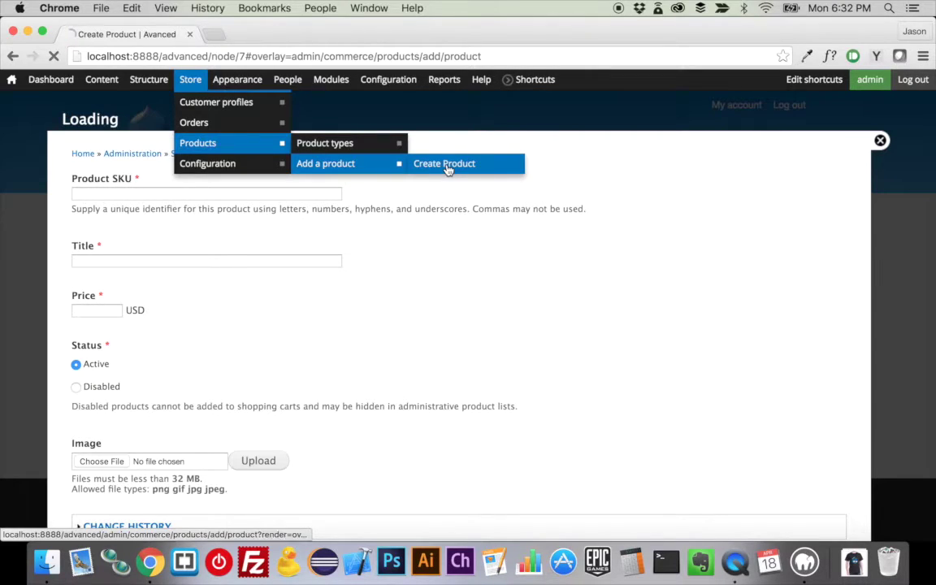
Give the new product the SKU drupal-t-shirt-white, the title White T-Shirt and a price of 19.99 USD.
{"action": "left_click", "coordinate": [303, 192]}
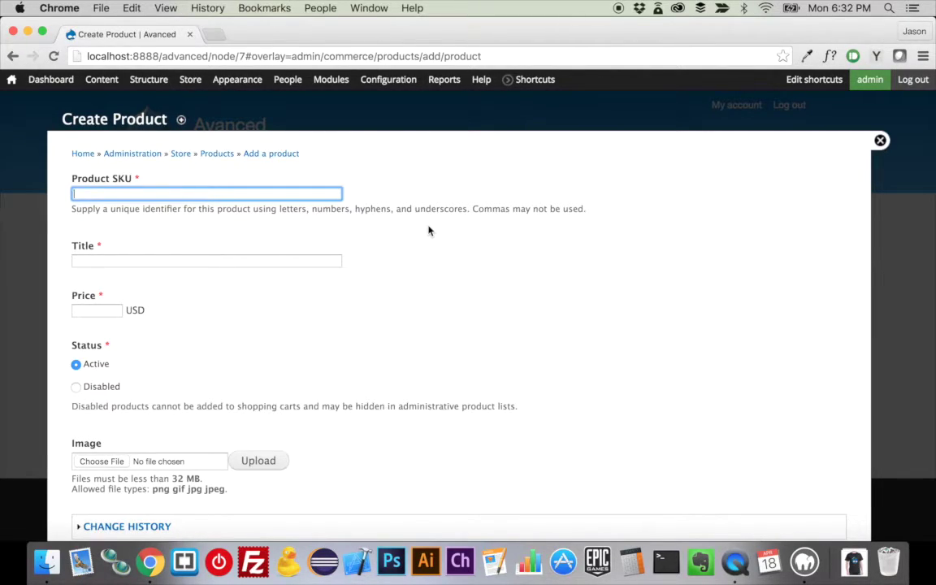
{"action": "type", "text": "drupal-t-shirt-white"}
{"action": "left_click", "coordinate": [296, 262]}
{"action": "type", "text": "Wh"}
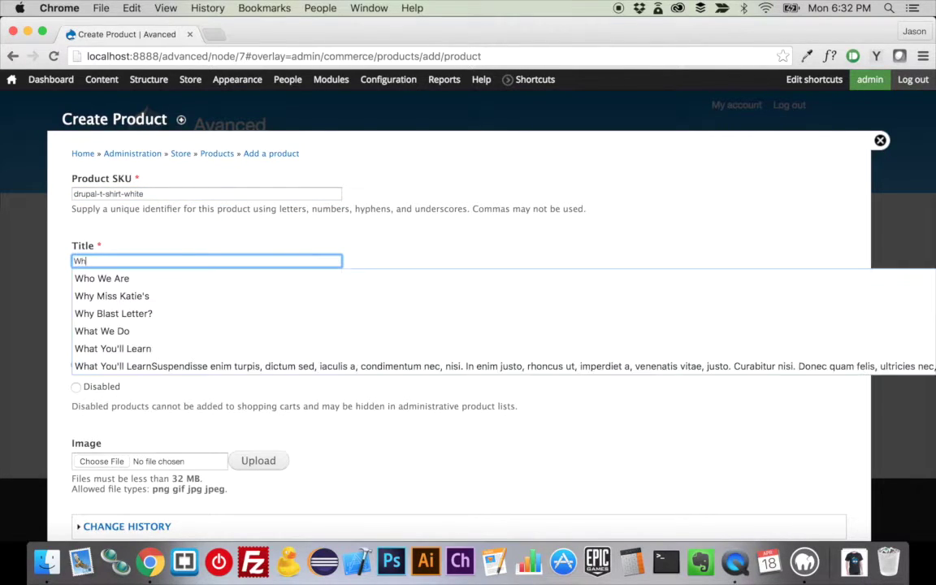
{"action": "type", "text": "ite T-Shirt"}
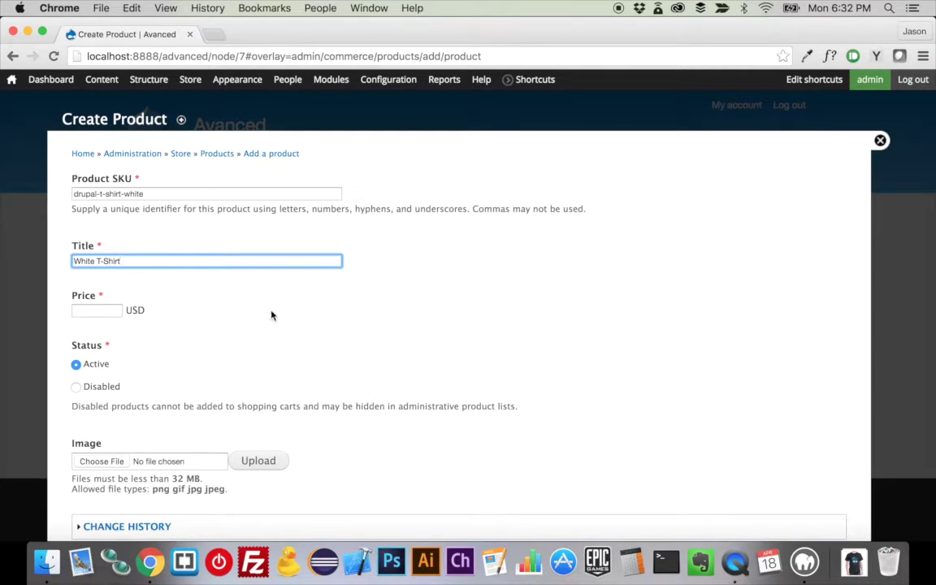
{"action": "left_click", "coordinate": [119, 312]}
{"action": "type", "text": "19.99"}
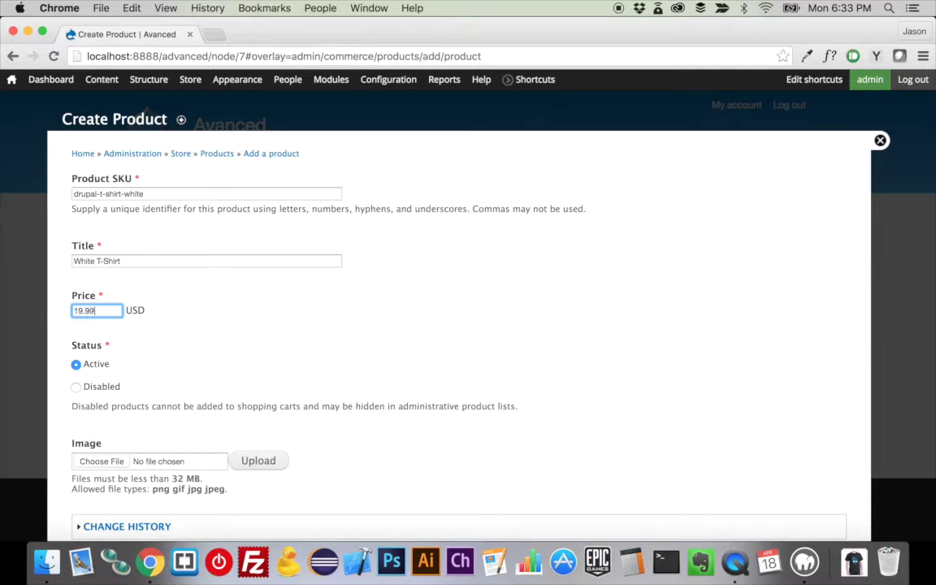
Attach an image file from the Downloads folder to the White T-Shirt product and save the product.
{"action": "scroll", "coordinate": [185, 386], "scroll_direction": "down", "scroll_amount": 2}
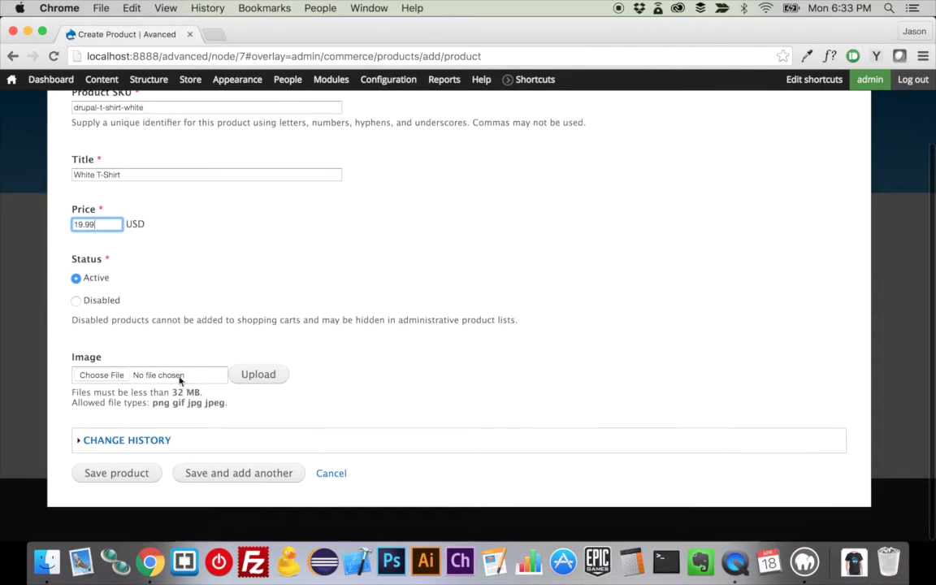
{"action": "left_click", "coordinate": [116, 377]}
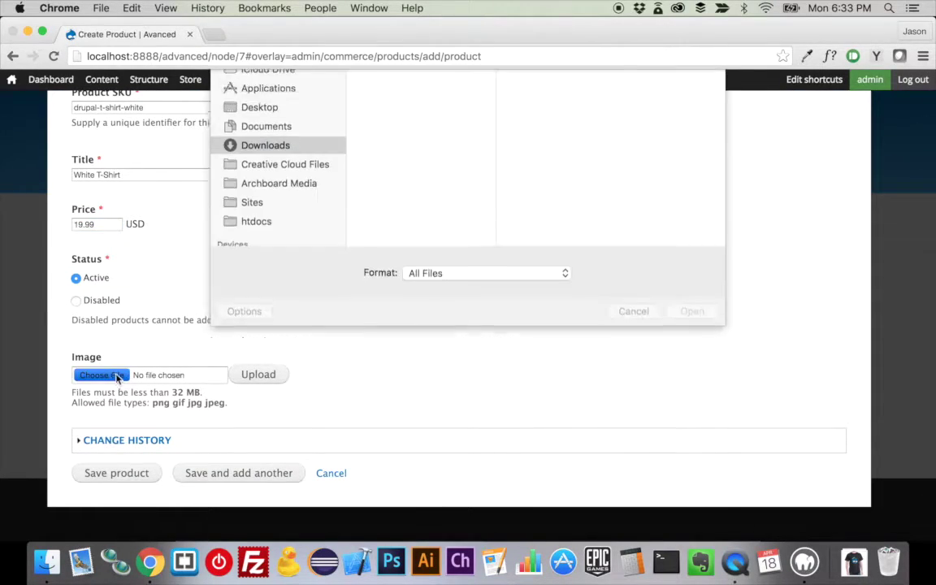
{"action": "double_click", "coordinate": [412, 122]}
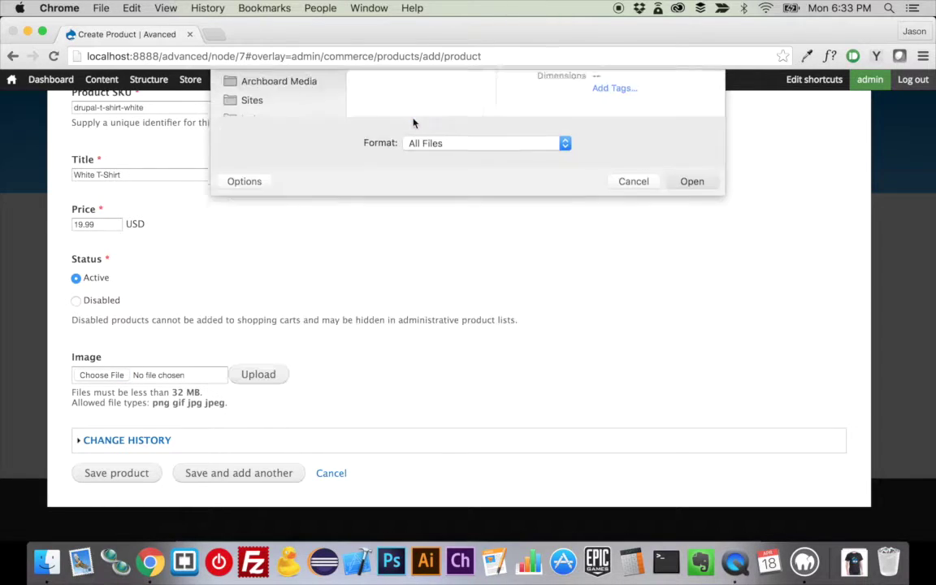
{"action": "left_click", "coordinate": [143, 477]}
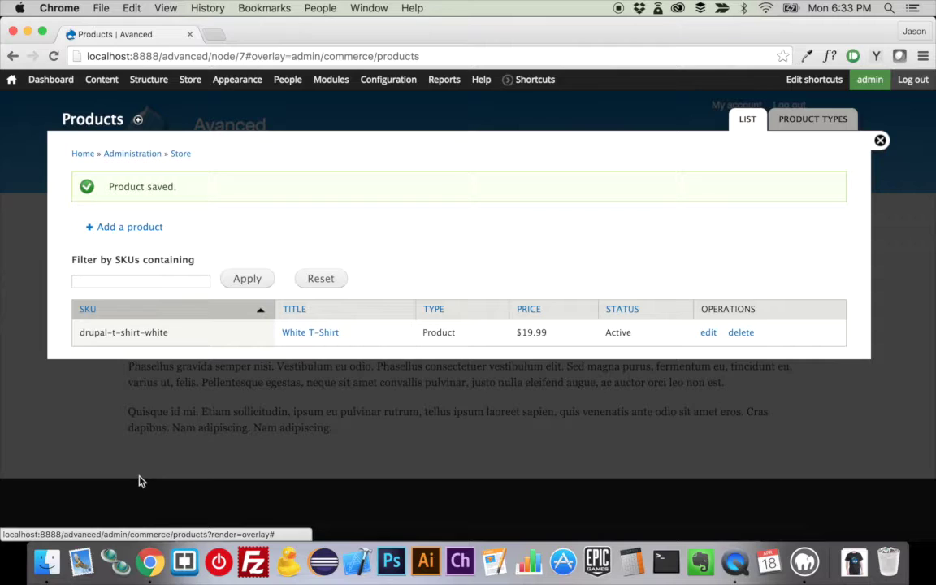
Leave the product list, edit the Drupal T-Shirt product display and reference the existing product White T-Shirt in it.
{"action": "left_click", "coordinate": [881, 142]}
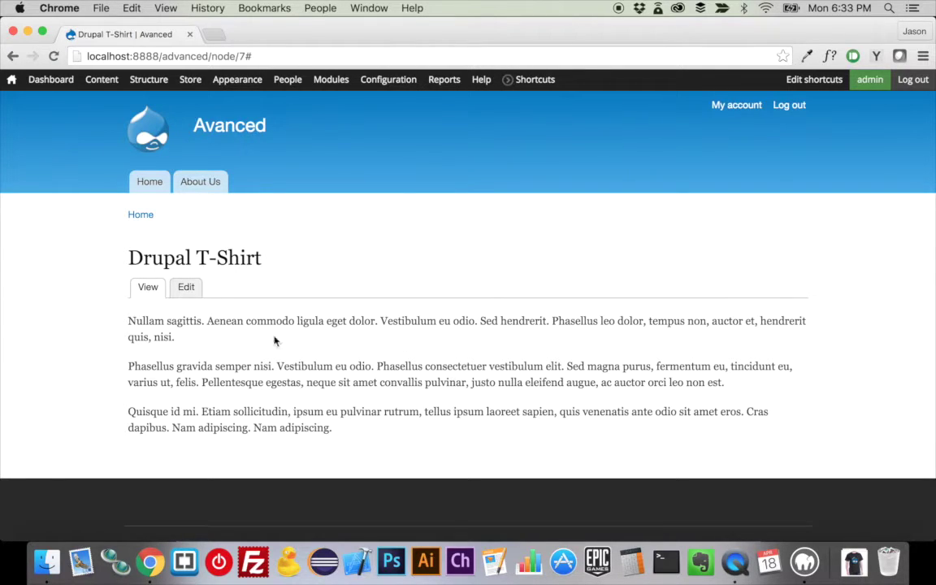
{"action": "left_click", "coordinate": [189, 290]}
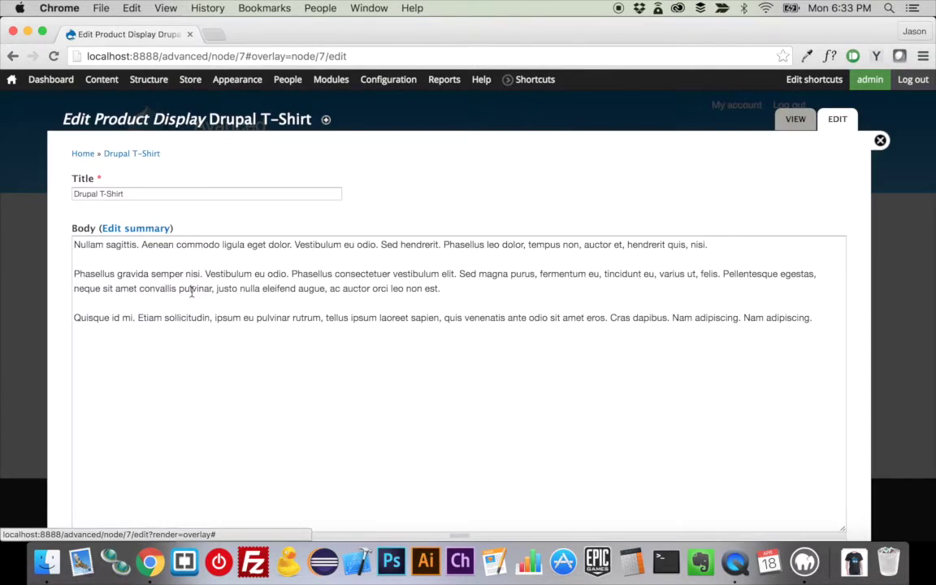
{"action": "scroll", "coordinate": [192, 292], "scroll_direction": "down", "scroll_amount": 10}
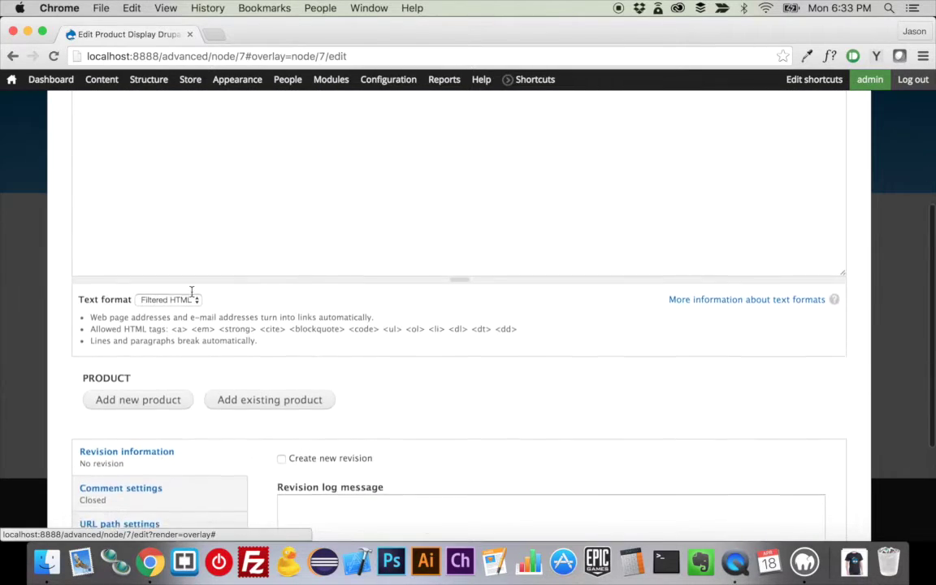
{"action": "left_click", "coordinate": [248, 359]}
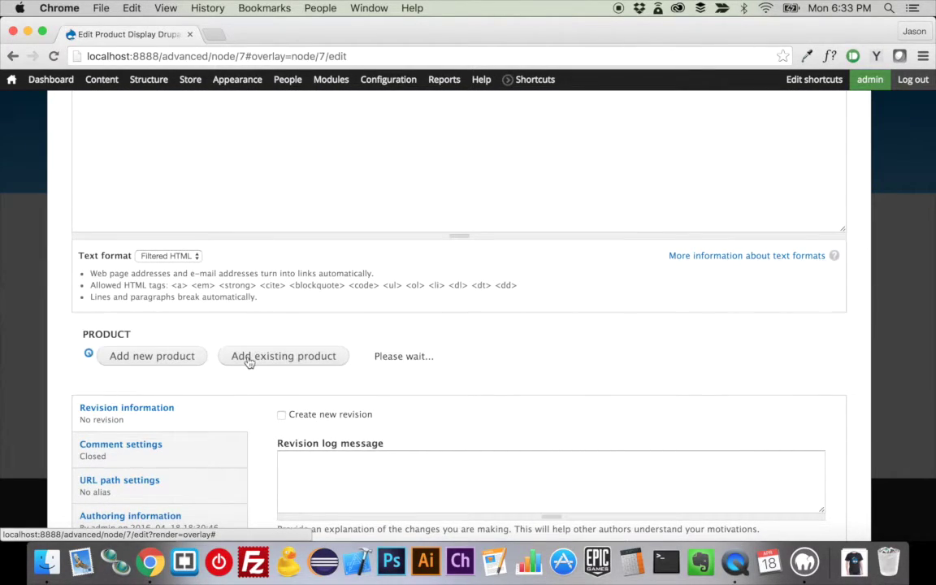
{"action": "left_click", "coordinate": [232, 375]}
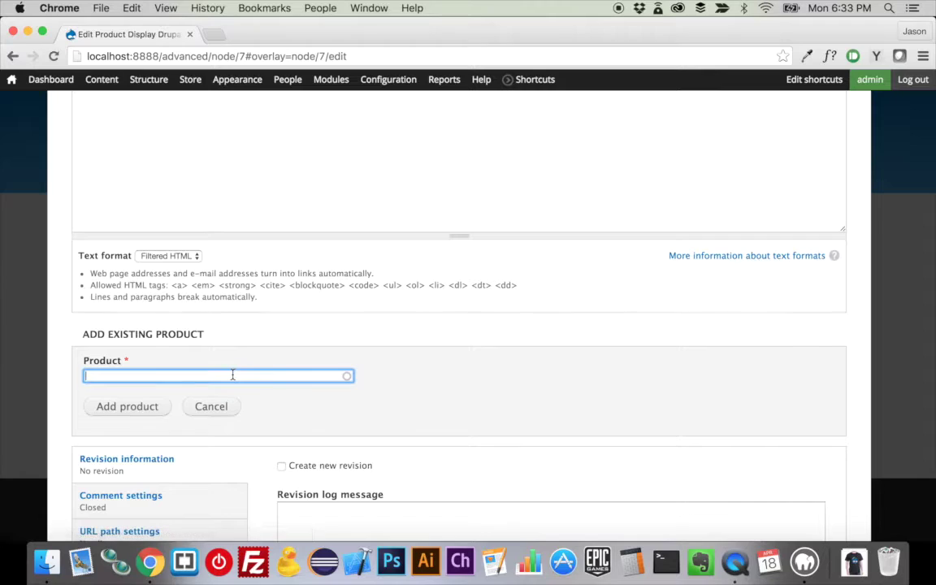
{"action": "type", "text": "White"}
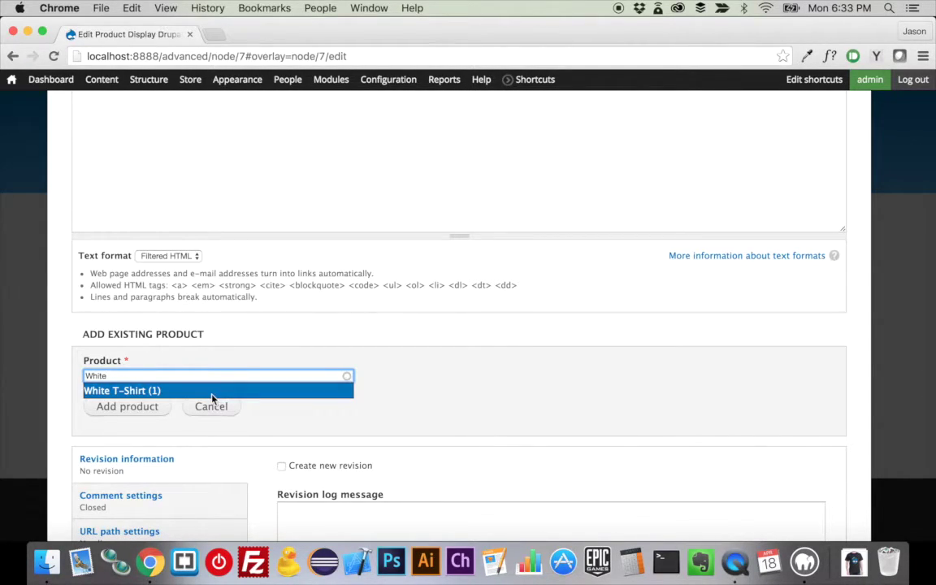
{"action": "left_click", "coordinate": [212, 393]}
{"action": "left_click", "coordinate": [134, 406]}
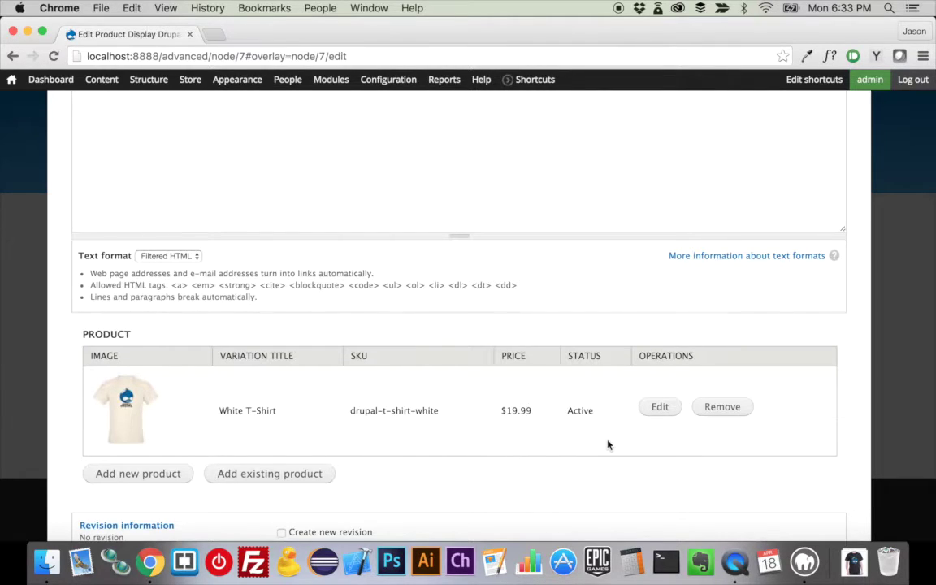
Review the referenced White T-Shirt's details in its inline form, update it without changes and save the Drupal T-Shirt product display.
{"action": "scroll", "coordinate": [607, 444], "scroll_direction": "down", "scroll_amount": 5}
{"action": "scroll", "coordinate": [607, 441], "scroll_direction": "up", "scroll_amount": 2}
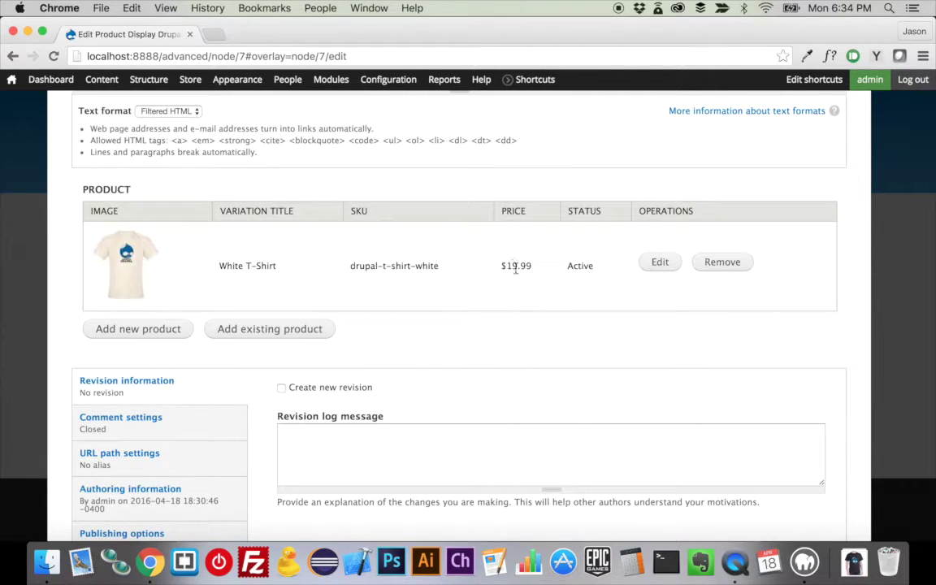
{"action": "left_click", "coordinate": [662, 262]}
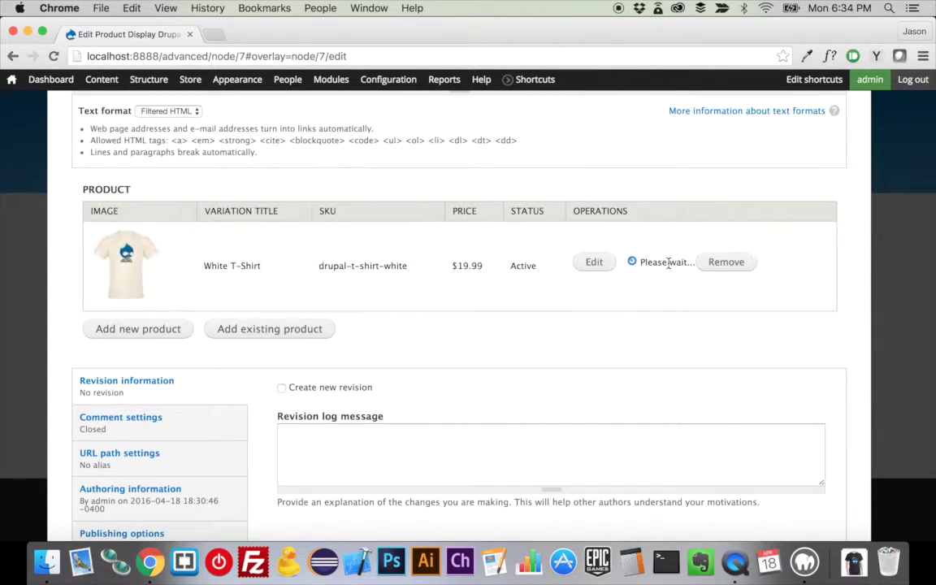
{"action": "scroll", "coordinate": [574, 380], "scroll_direction": "down", "scroll_amount": 5}
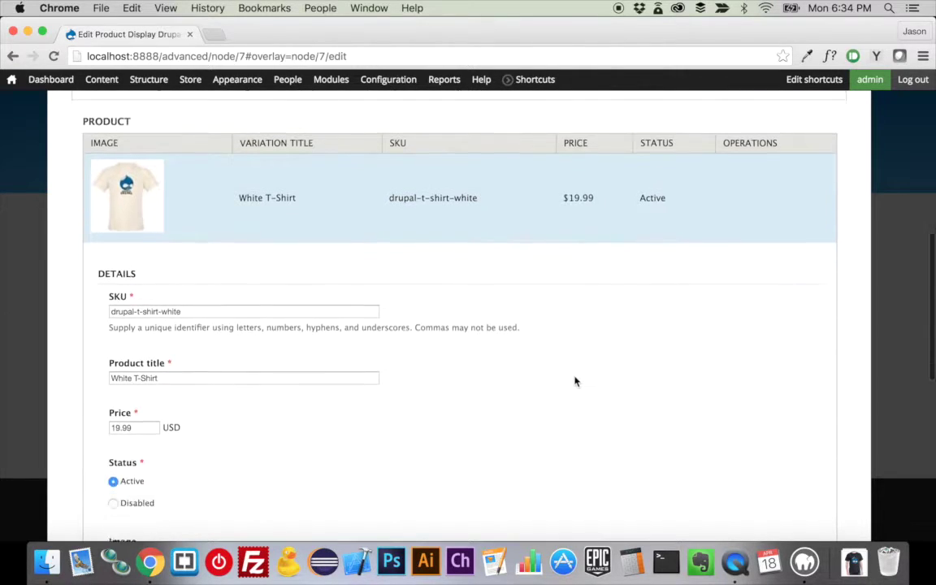
{"action": "scroll", "coordinate": [574, 380], "scroll_direction": "down", "scroll_amount": 3}
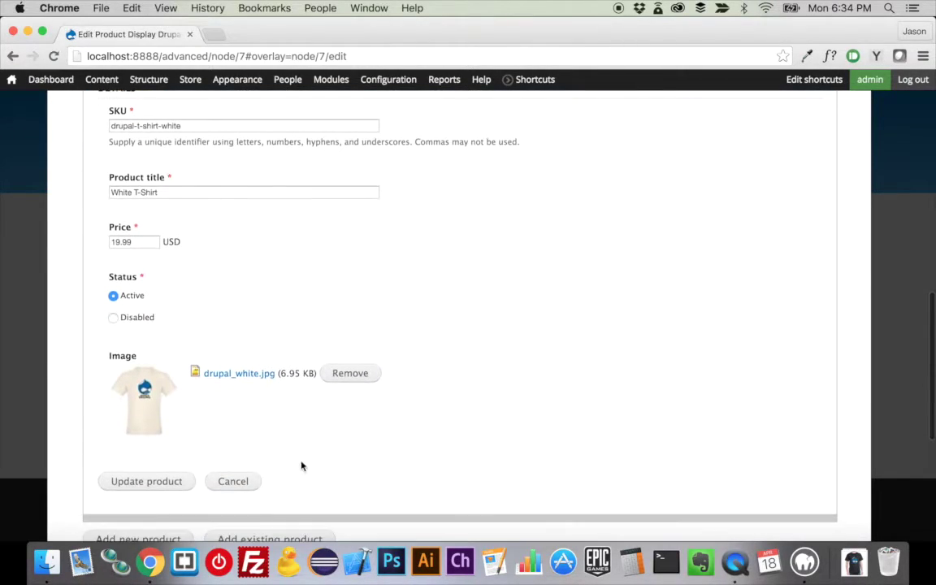
{"action": "left_click", "coordinate": [176, 479]}
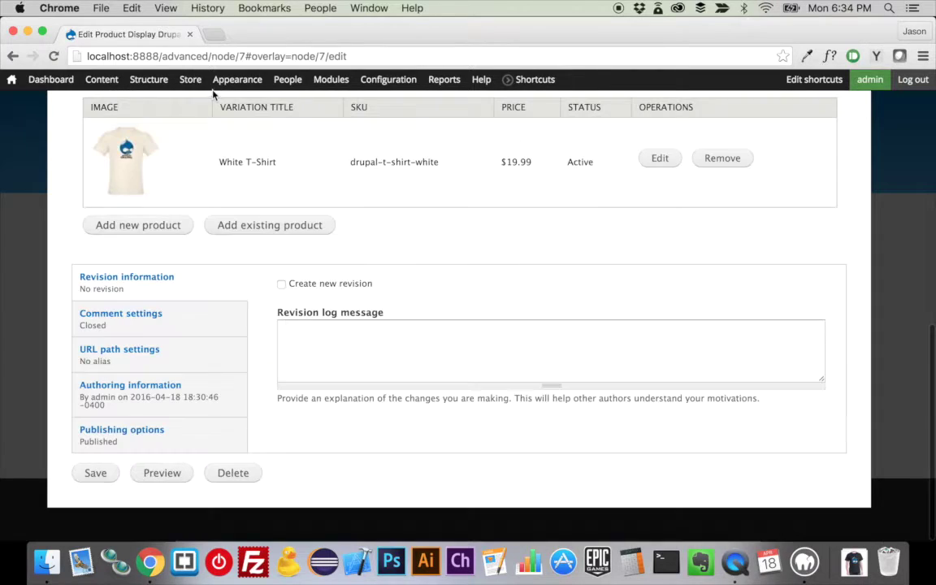
{"action": "left_click", "coordinate": [92, 474]}
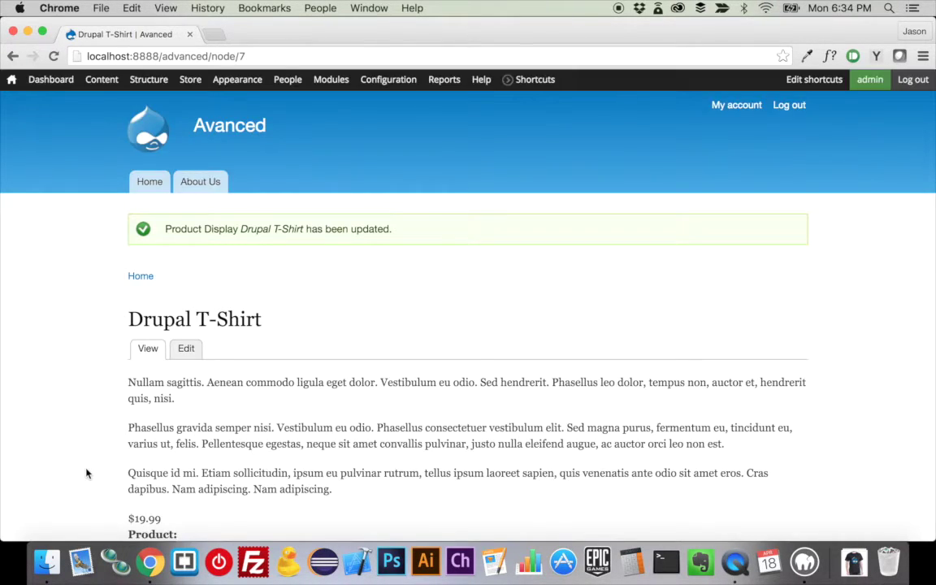
Look over the Drupal T-Shirt page's price, cart form and image, and open the display settings of the store's Product type.
{"action": "scroll", "coordinate": [87, 473], "scroll_direction": "down", "scroll_amount": 4}
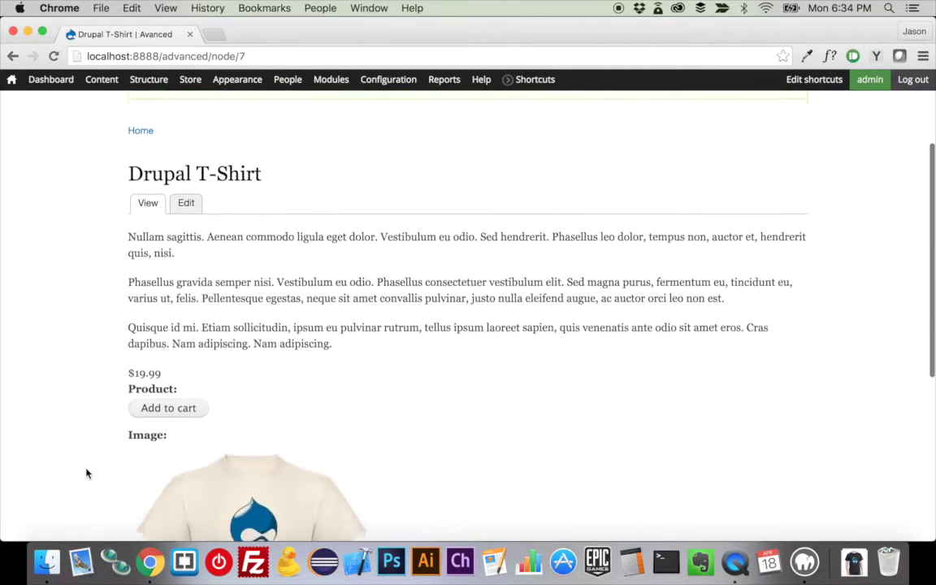
{"action": "scroll", "coordinate": [87, 474], "scroll_direction": "down", "scroll_amount": 5}
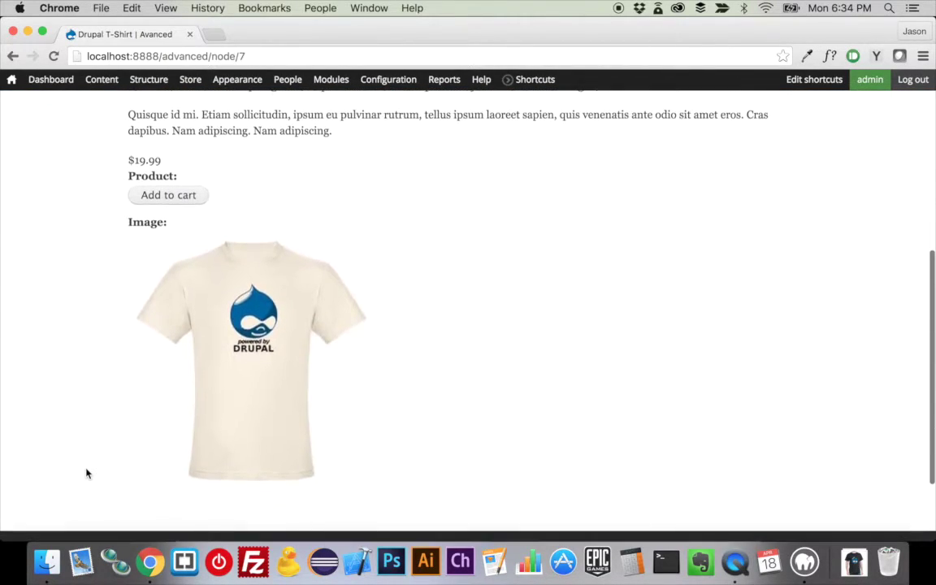
{"action": "scroll", "coordinate": [87, 474], "scroll_direction": "down", "scroll_amount": 1}
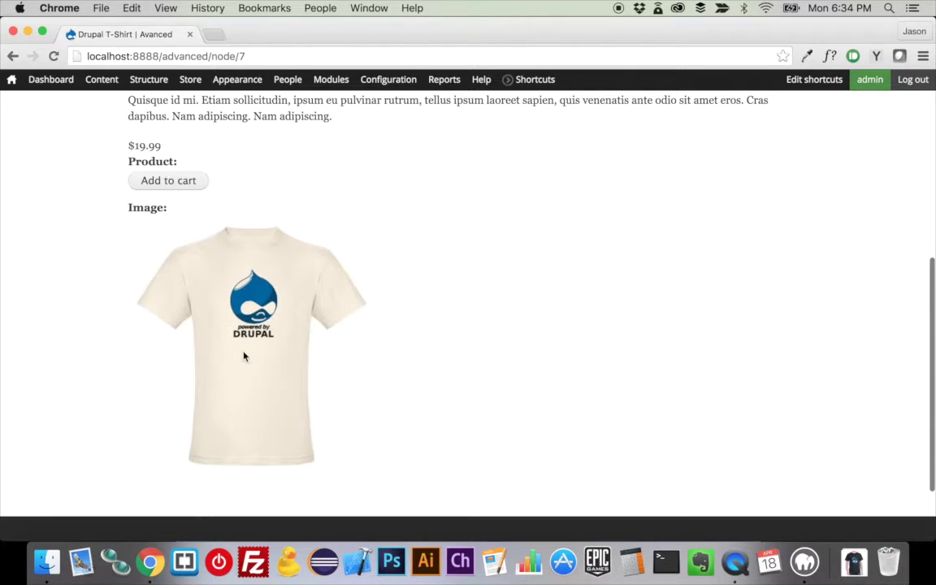
{"action": "left_click_drag", "start_coordinate": [120, 147], "coordinate": [118, 169]}
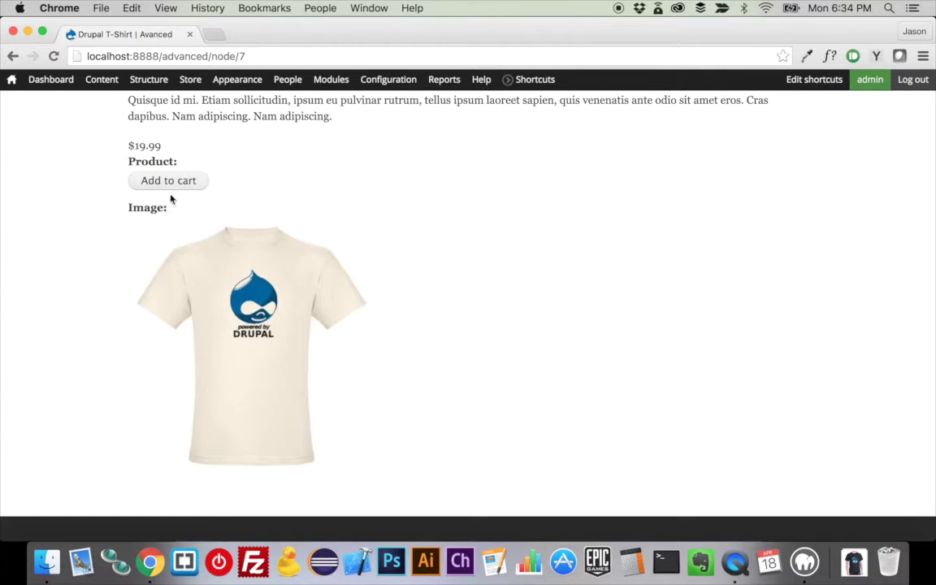
{"action": "mouse_move", "coordinate": [160, 91]}
{"action": "mouse_move", "coordinate": [183, 80]}
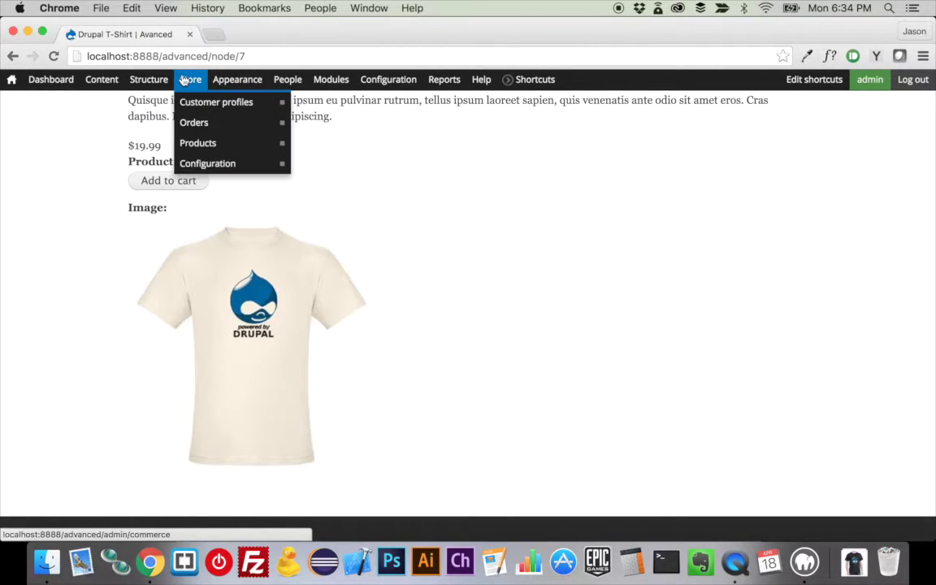
{"action": "mouse_move", "coordinate": [180, 163]}
{"action": "mouse_move", "coordinate": [298, 167]}
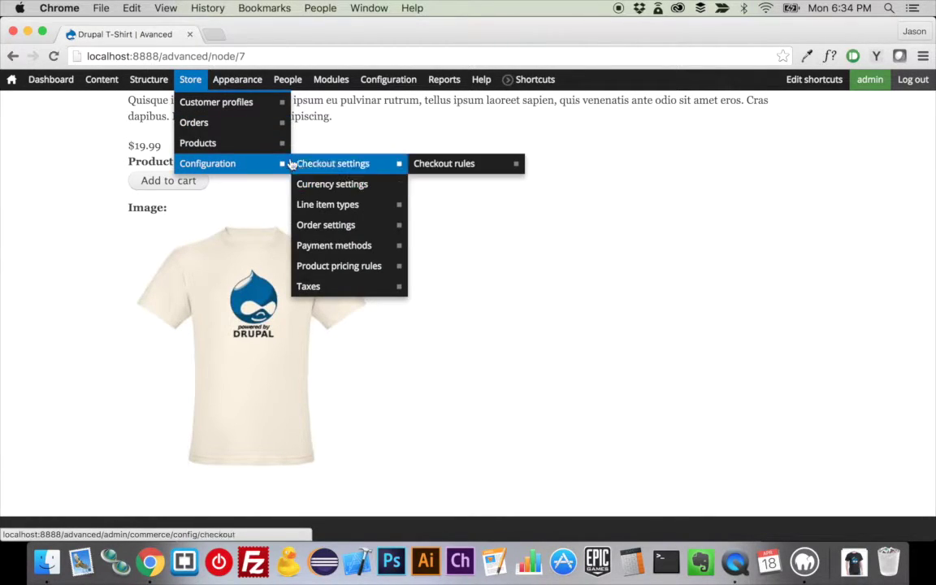
{"action": "mouse_move", "coordinate": [260, 147]}
{"action": "mouse_move", "coordinate": [331, 146]}
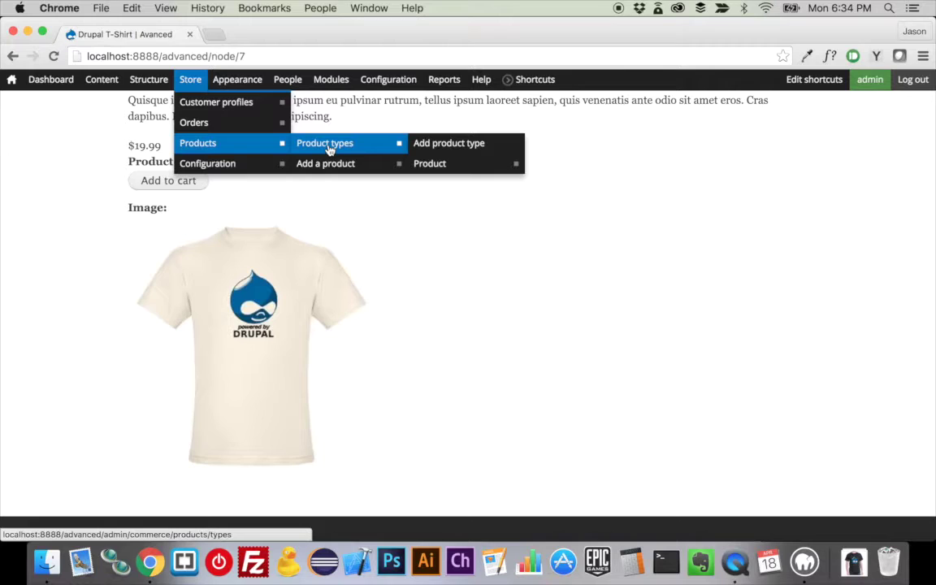
{"action": "mouse_move", "coordinate": [432, 162]}
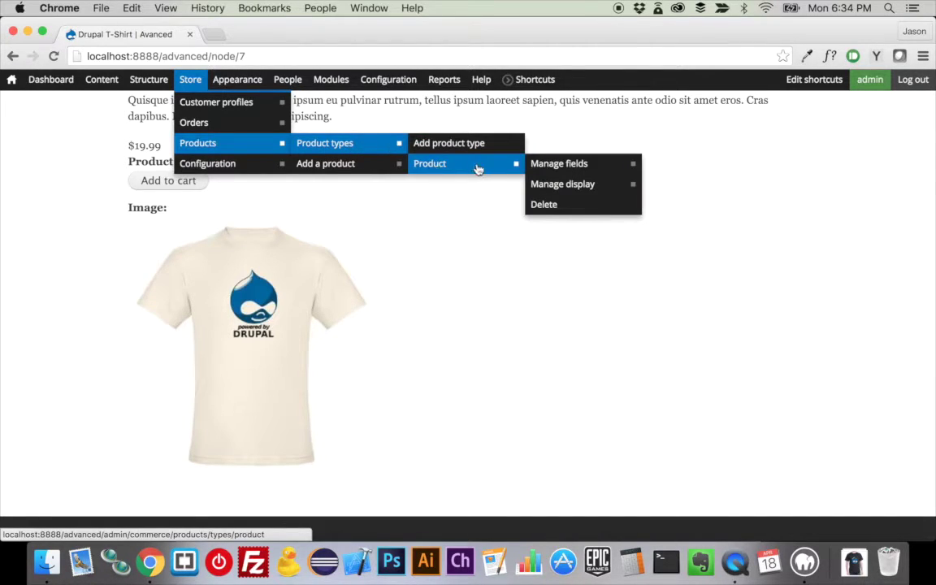
{"action": "left_click", "coordinate": [563, 184]}
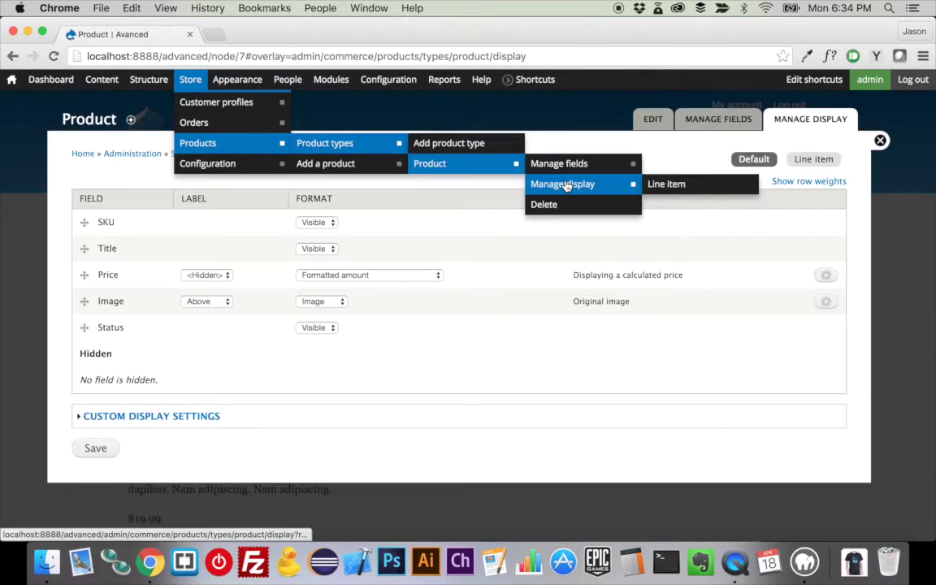
Move the Image field above SKU in the Product type's display, hide its label, save the settings and return to the T-Shirt page.
{"action": "left_click_drag", "start_coordinate": [84, 303], "coordinate": [83, 221]}
{"action": "left_click", "coordinate": [205, 262]}
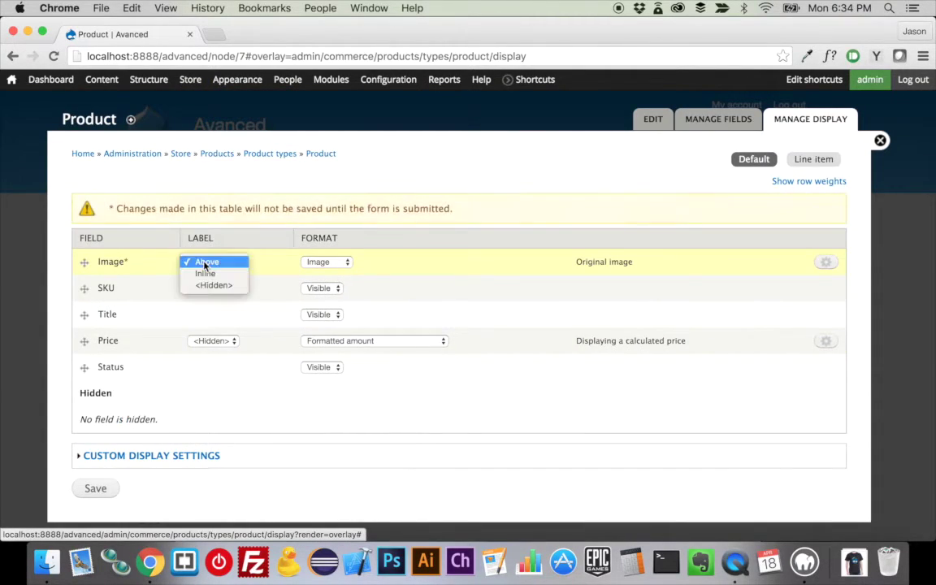
{"action": "left_click", "coordinate": [214, 285]}
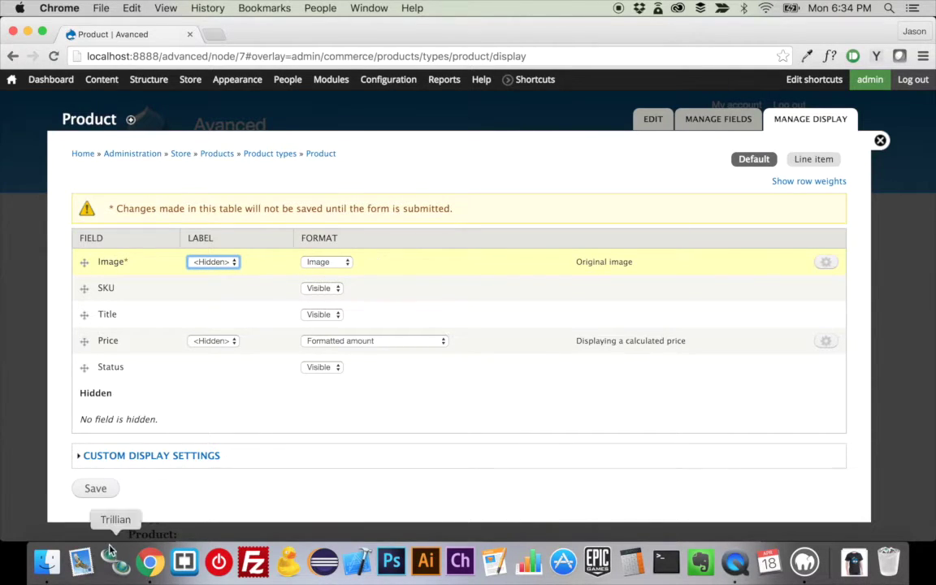
{"action": "left_click", "coordinate": [103, 493]}
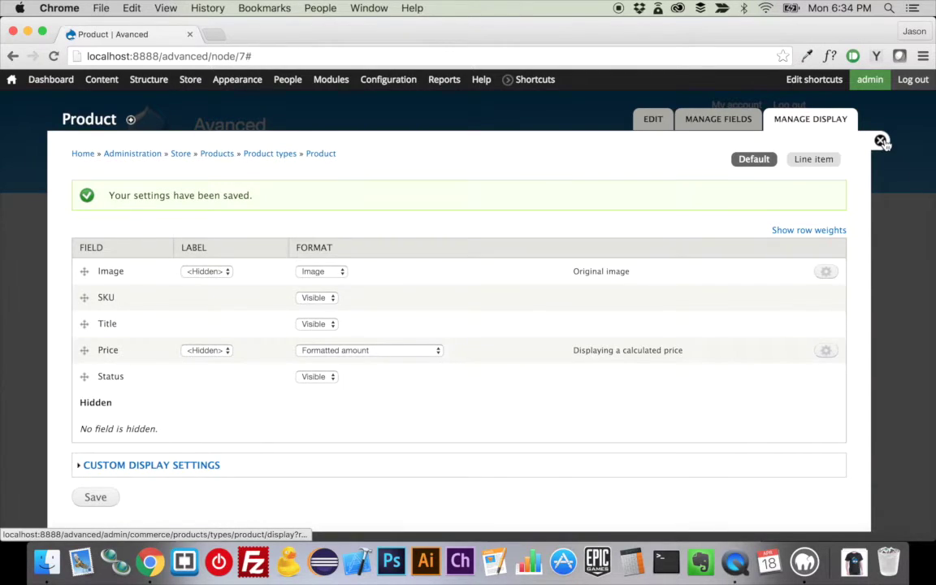
{"action": "left_click", "coordinate": [881, 141]}
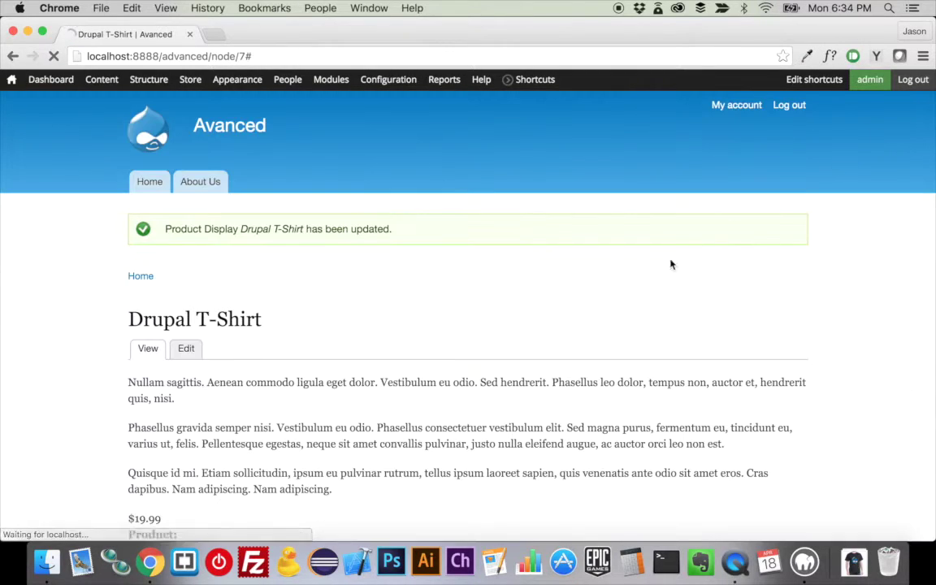
Check the product image on the Drupal T-Shirt page and open the display settings of the Product Display content type.
{"action": "scroll", "coordinate": [573, 348], "scroll_direction": "down", "scroll_amount": 5}
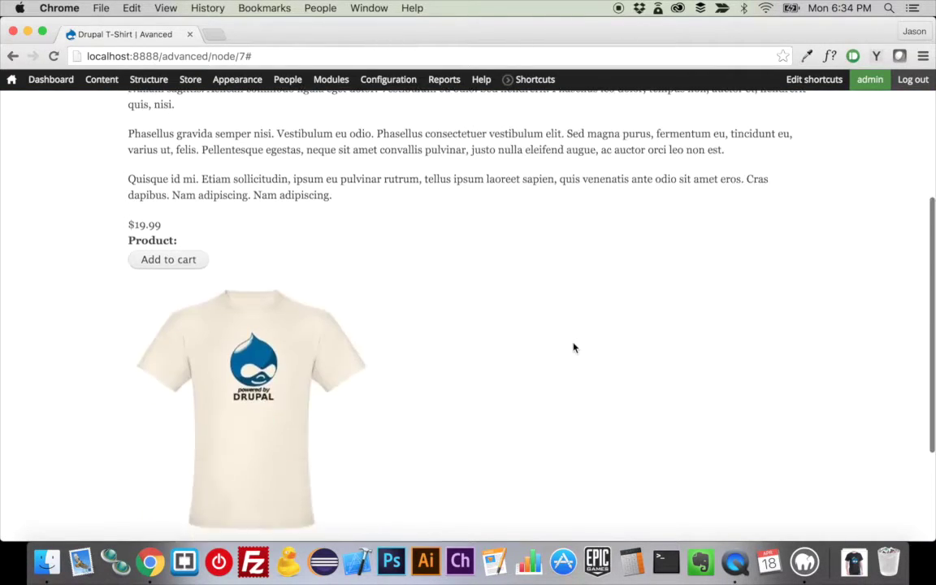
{"action": "scroll", "coordinate": [573, 348], "scroll_direction": "up", "scroll_amount": 2}
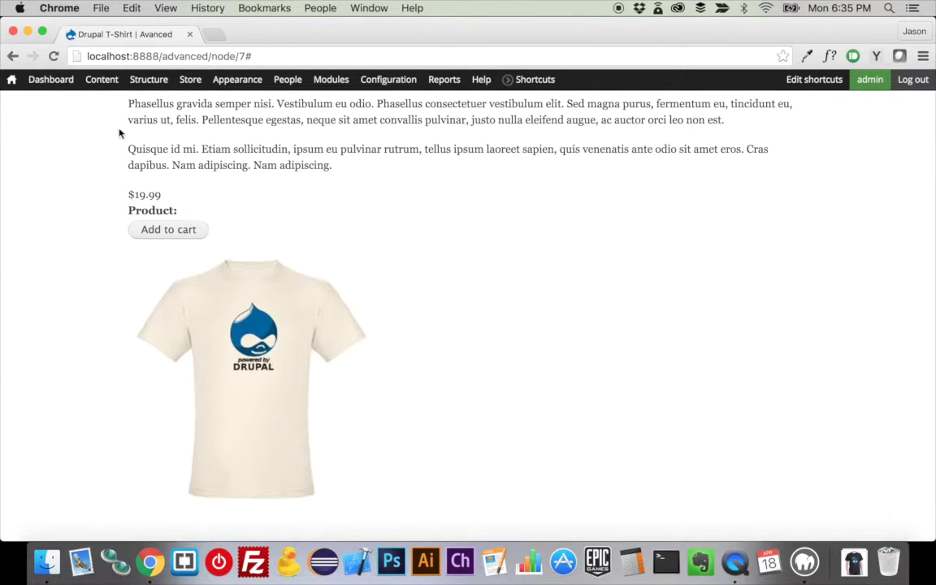
{"action": "mouse_move", "coordinate": [150, 125]}
{"action": "mouse_move", "coordinate": [270, 148]}
{"action": "mouse_move", "coordinate": [286, 225]}
{"action": "mouse_move", "coordinate": [406, 245]}
{"action": "left_click", "coordinate": [424, 268]}
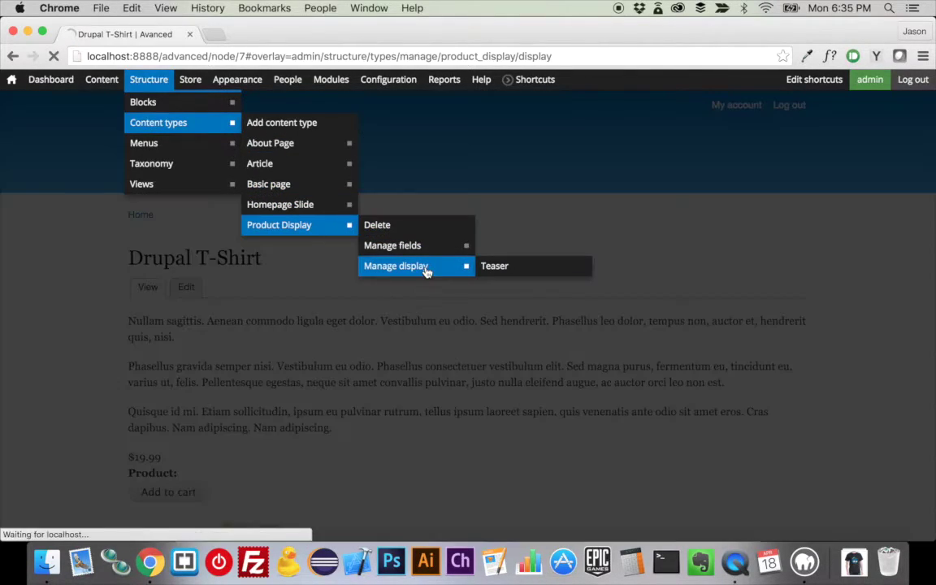
Place the Product: Image field directly below Body in the Product Display layout and set the Product field's label to hidden.
{"action": "scroll", "coordinate": [217, 464], "scroll_direction": "down", "scroll_amount": 3}
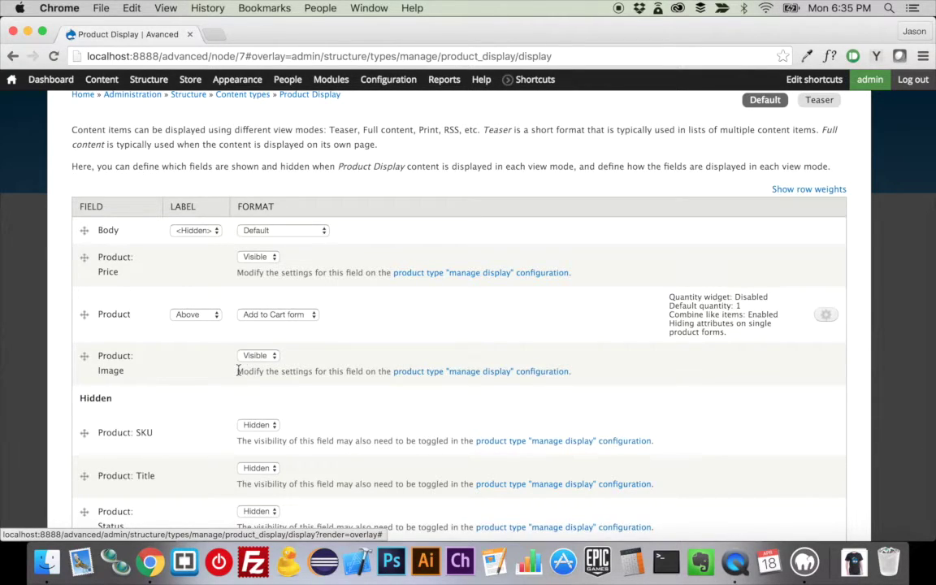
{"action": "left_click_drag", "start_coordinate": [237, 371], "coordinate": [386, 373]}
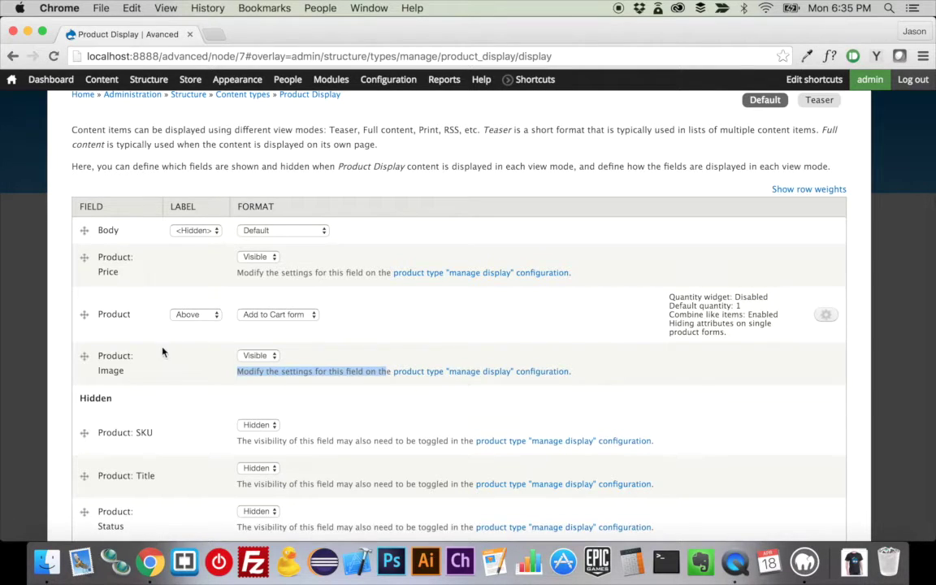
{"action": "left_click", "coordinate": [86, 356]}
{"action": "left_click_drag", "start_coordinate": [85, 356], "coordinate": [80, 262]}
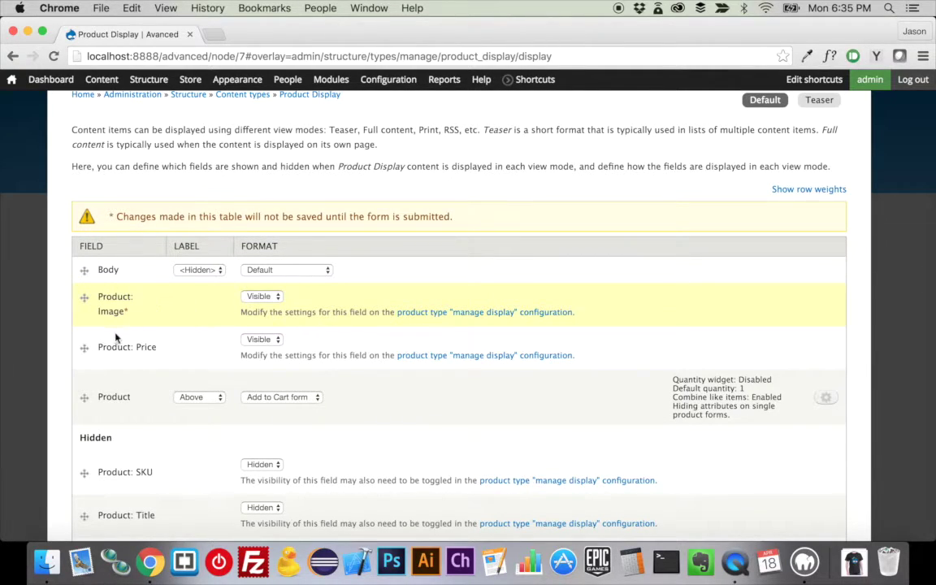
{"action": "left_click", "coordinate": [195, 396]}
{"action": "key", "text": "Escape"}
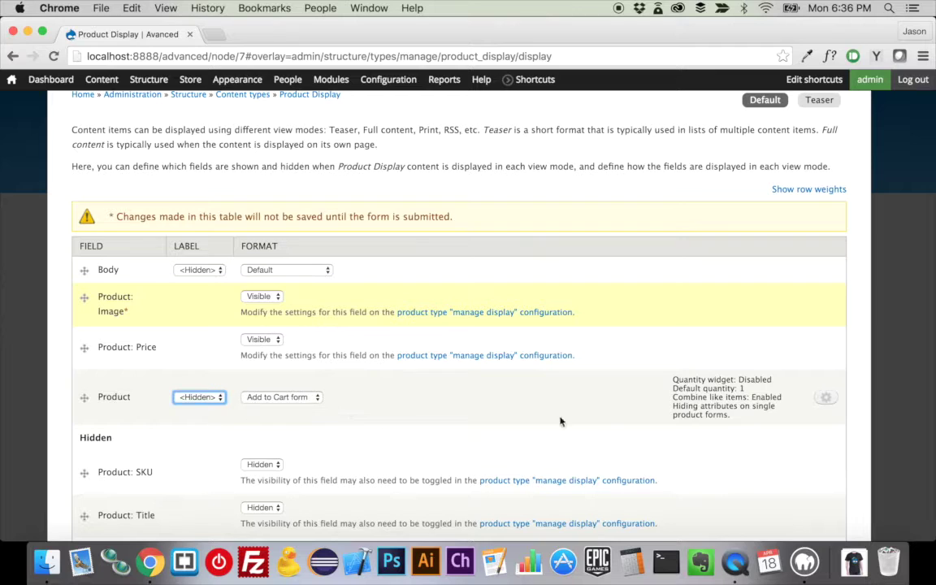
Enable the textfield quantity widget in the Product field's Add to Cart form settings and update the format.
{"action": "left_click", "coordinate": [827, 403]}
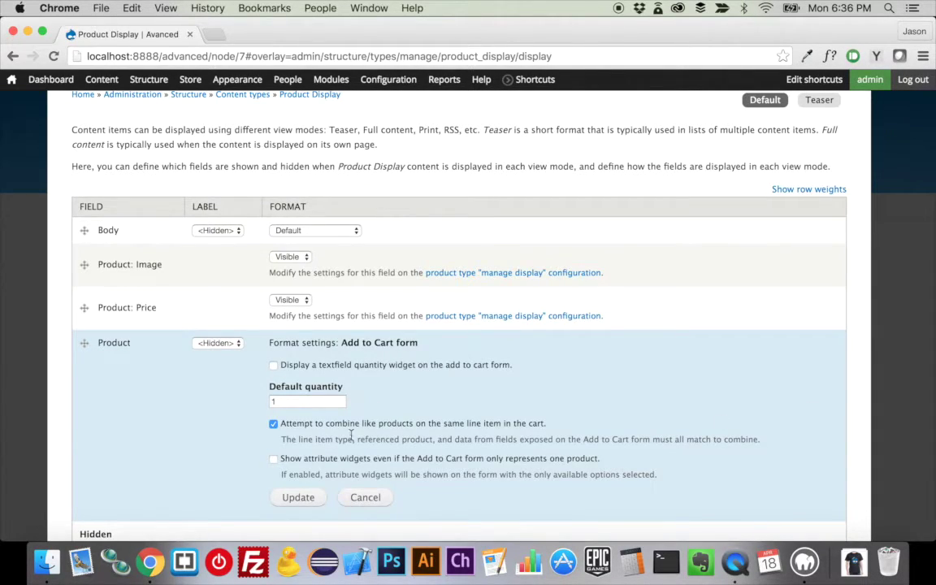
{"action": "left_click", "coordinate": [303, 365]}
{"action": "left_click", "coordinate": [298, 496]}
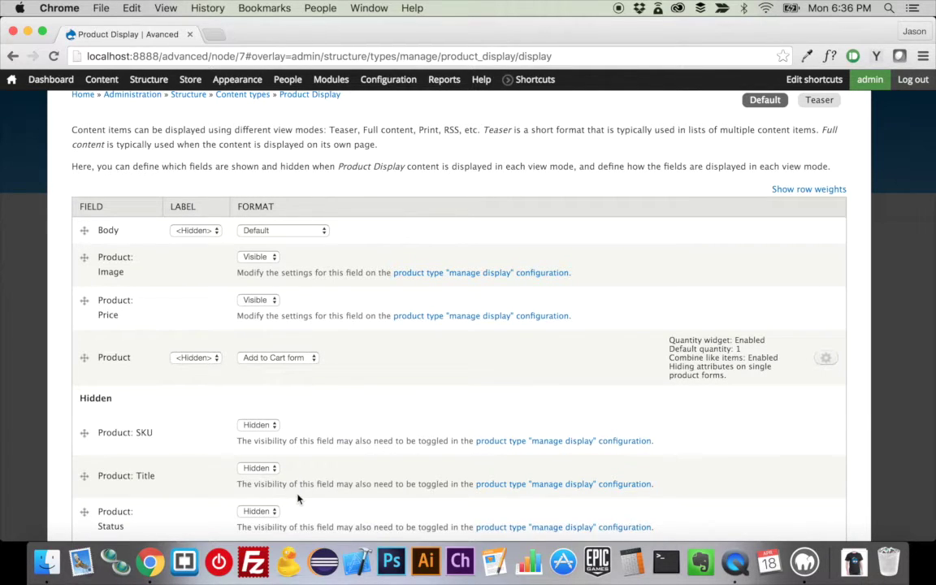
Save the Product Display content type's display settings and return to the Drupal T-Shirt page.
{"action": "scroll", "coordinate": [296, 497], "scroll_direction": "down", "scroll_amount": 3}
{"action": "left_click", "coordinate": [95, 472]}
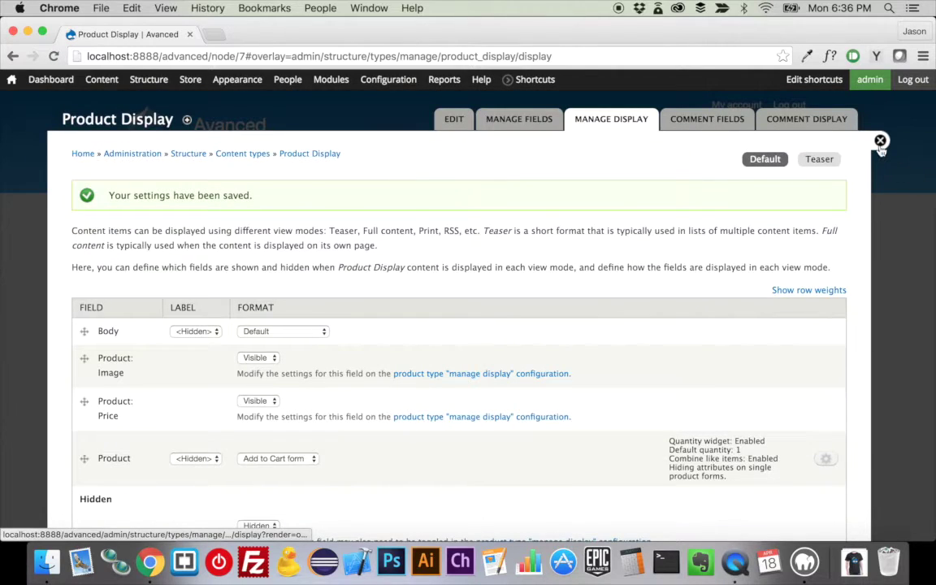
{"action": "left_click", "coordinate": [879, 141]}
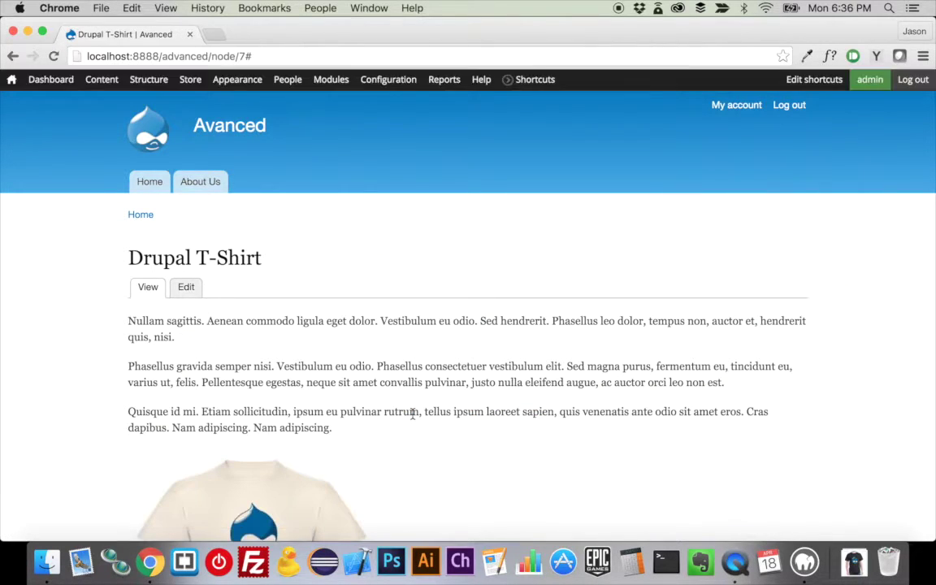
Examine the image, price and cart form on the Drupal T-Shirt page, and try editing and clearing the quantity.
{"action": "scroll", "coordinate": [412, 413], "scroll_direction": "down", "scroll_amount": 6}
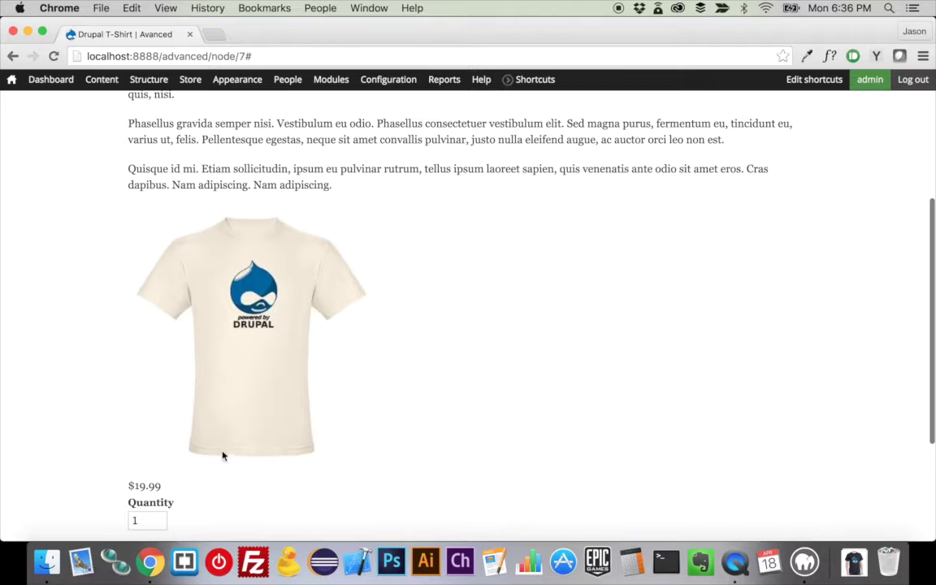
{"action": "scroll", "coordinate": [194, 494], "scroll_direction": "down", "scroll_amount": 2}
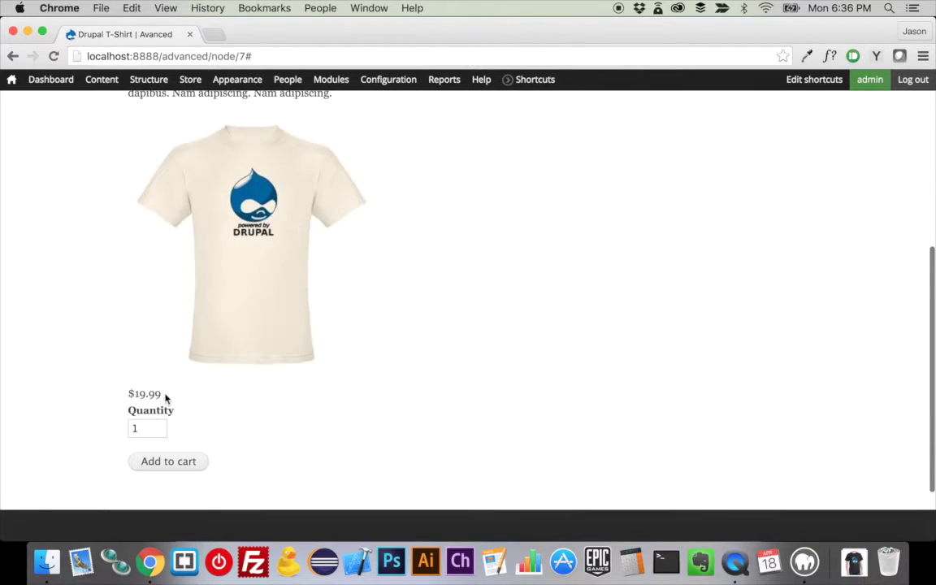
{"action": "left_click_drag", "start_coordinate": [165, 396], "coordinate": [129, 394]}
{"action": "left_click", "coordinate": [150, 427]}
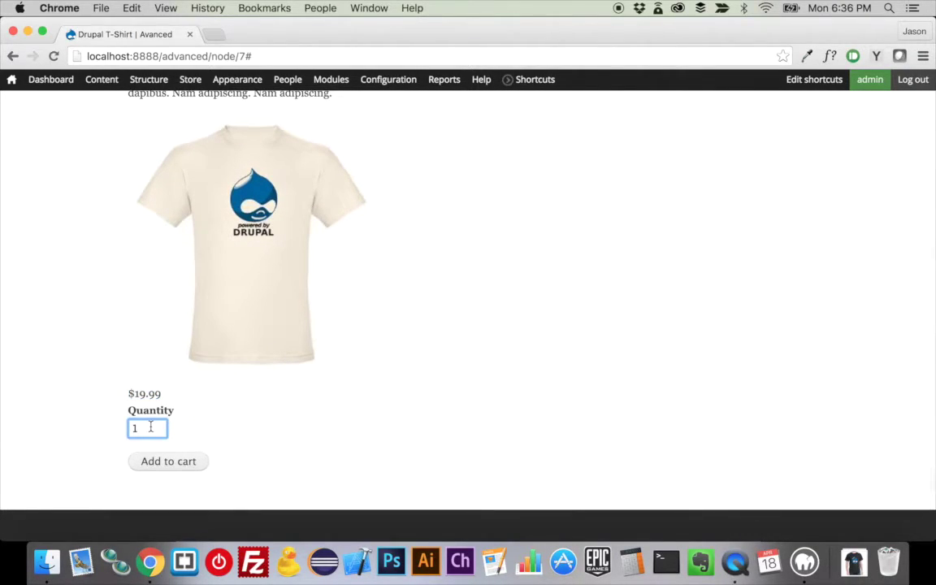
{"action": "type", "text": "0"}
{"action": "key", "text": "BackSpace"}
{"action": "key", "text": "BackSpace"}
{"action": "left_click", "coordinate": [439, 426]}
{"action": "scroll", "coordinate": [438, 426], "scroll_direction": "up", "scroll_amount": 3}
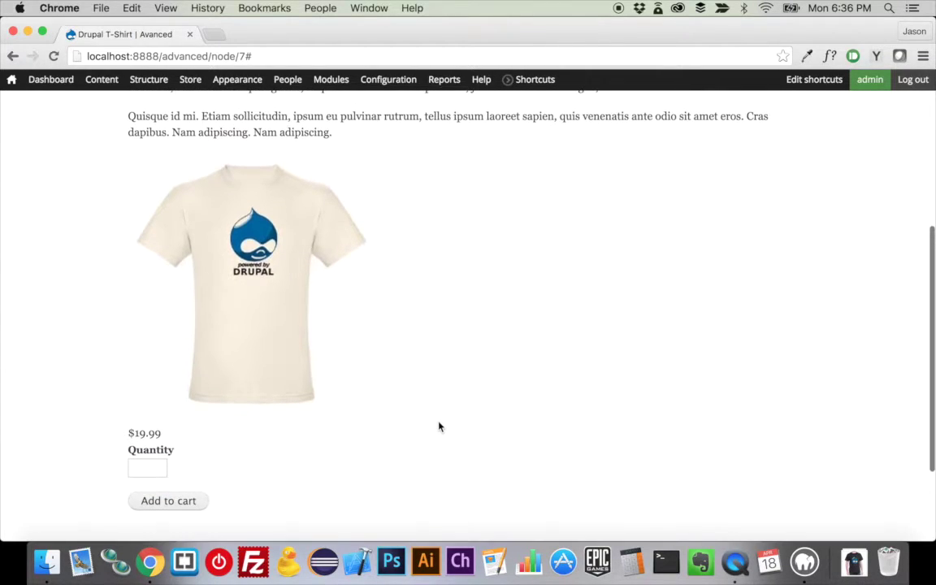
In the Drupal T-Shirt page's edit form, add a new product with SKU drupal-t-shirt-black, title Black T-Shirt and price 29.99 USD.
{"action": "scroll", "coordinate": [438, 427], "scroll_direction": "up", "scroll_amount": 8}
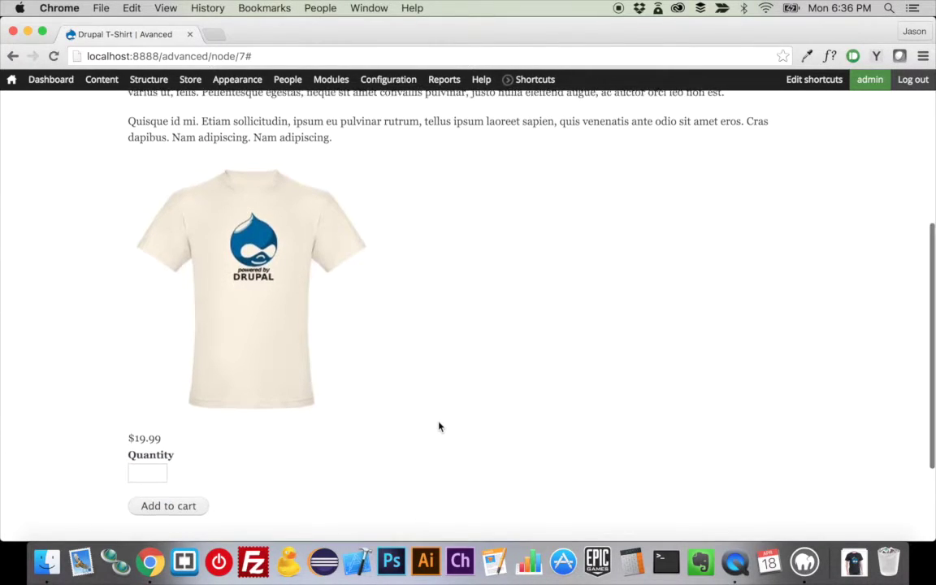
{"action": "left_click", "coordinate": [186, 271]}
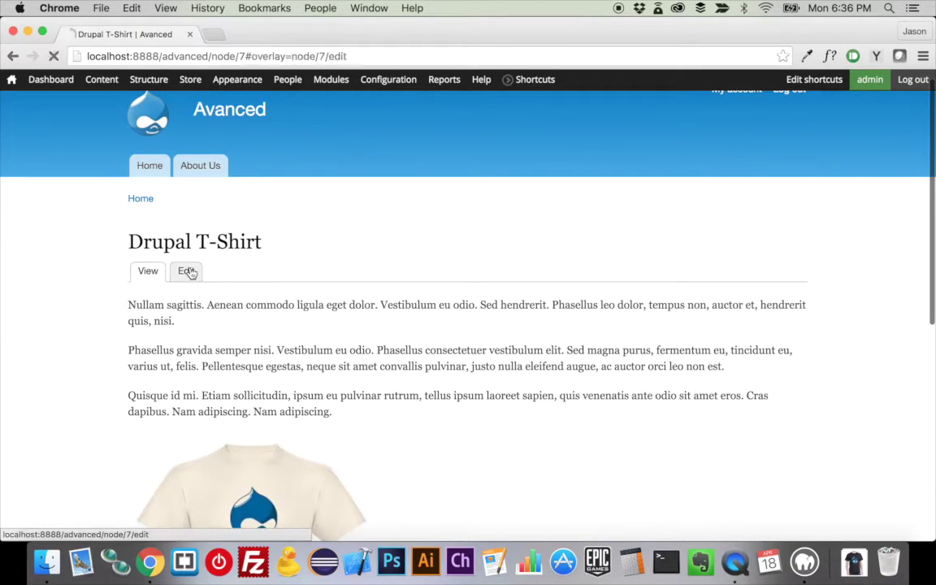
{"action": "scroll", "coordinate": [329, 370], "scroll_direction": "down", "scroll_amount": 10}
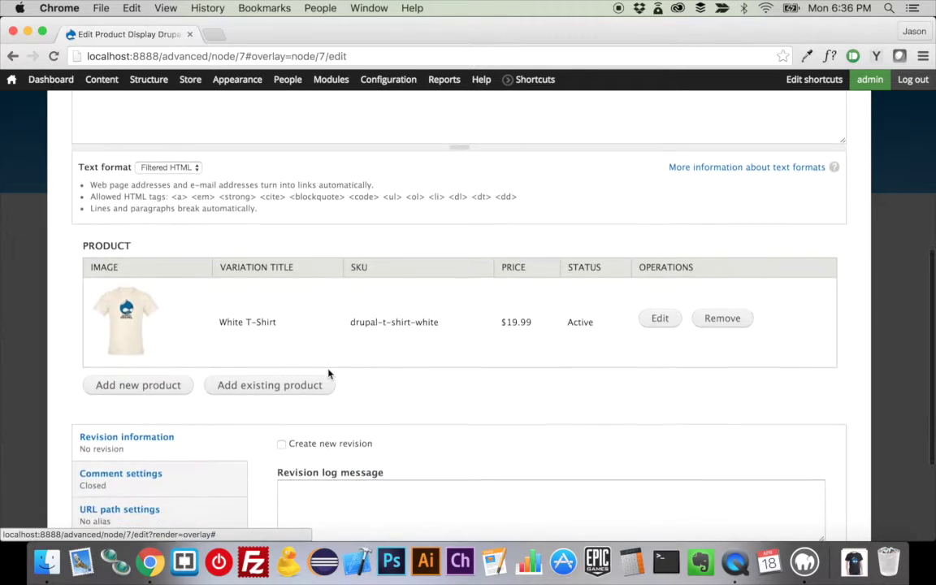
{"action": "left_click", "coordinate": [167, 370]}
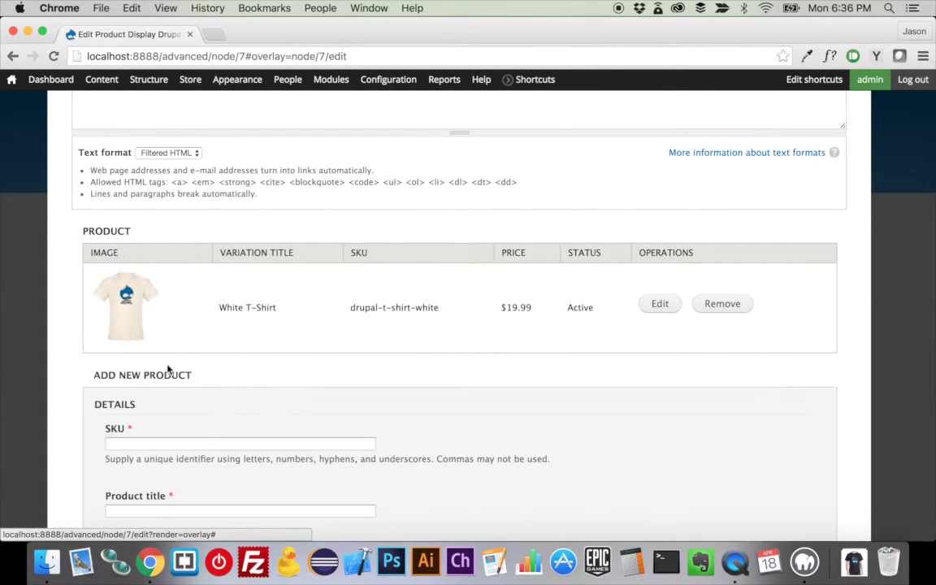
{"action": "scroll", "coordinate": [171, 357], "scroll_direction": "down", "scroll_amount": 3}
{"action": "left_click", "coordinate": [181, 342]}
{"action": "type", "text": "drupal-t-shirt-black"}
{"action": "left_click", "coordinate": [173, 409]}
{"action": "type", "text": "Black T"}
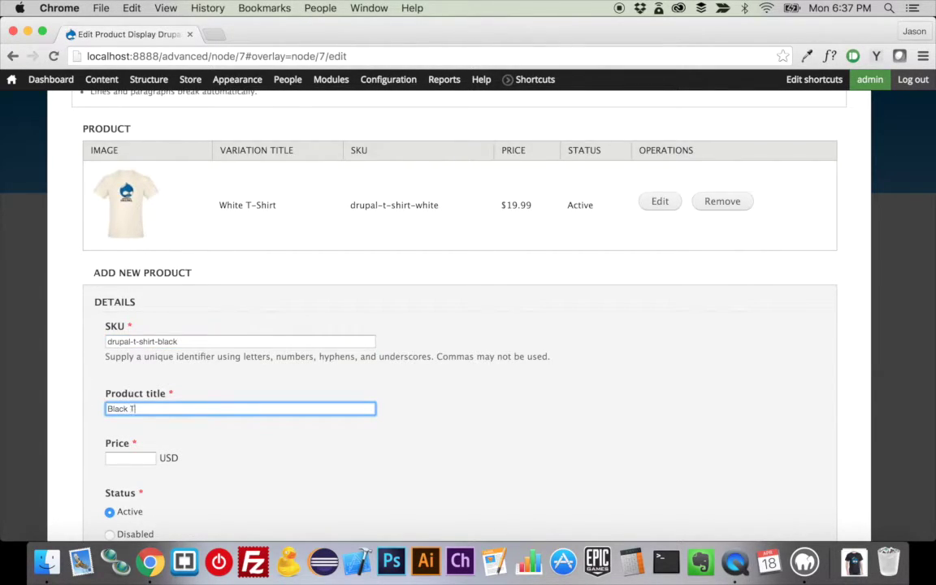
{"action": "type", "text": "-Shirt"}
{"action": "left_click", "coordinate": [151, 456]}
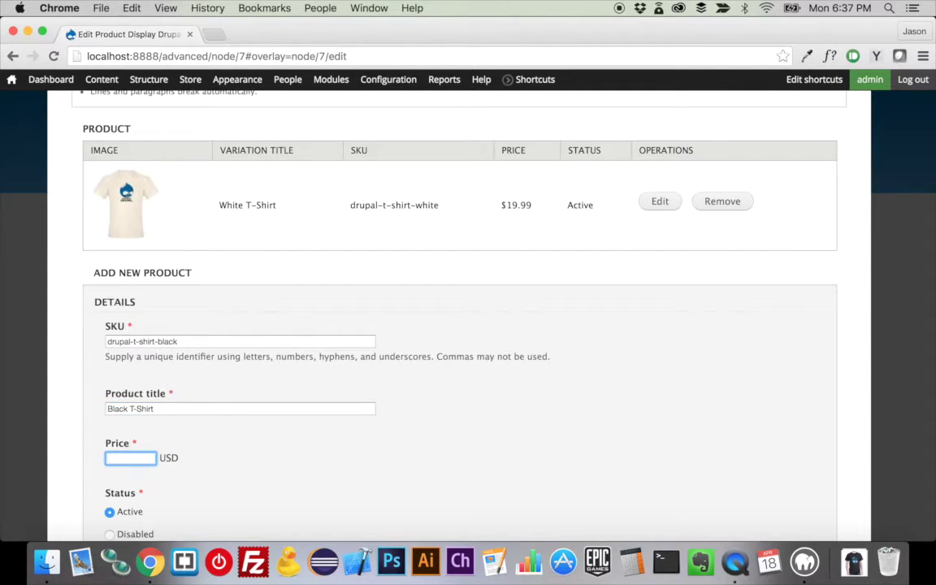
{"action": "type", "text": "29.99"}
Upload drupal_black.jpg from Downloads as the new product's image and create the product.
{"action": "scroll", "coordinate": [468, 325], "scroll_direction": "down", "scroll_amount": 3}
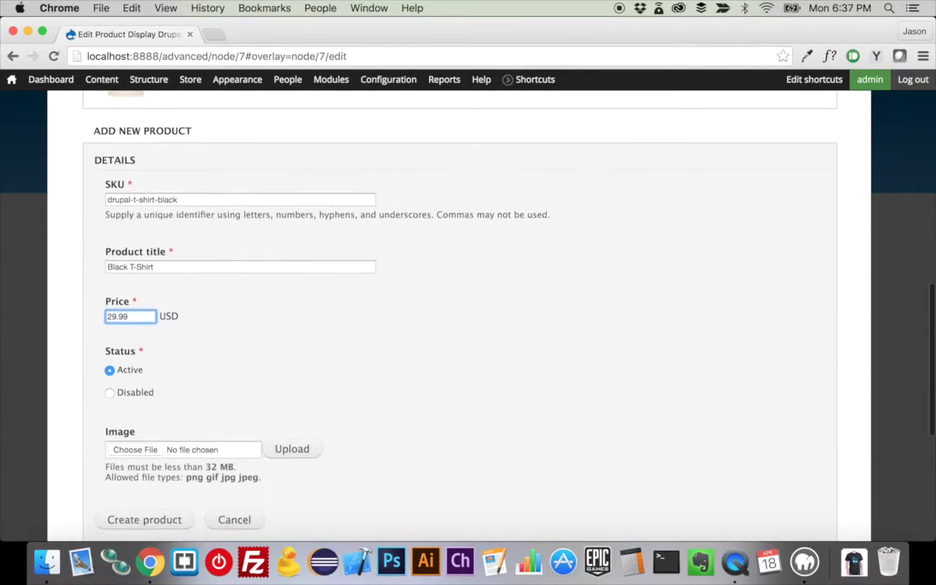
{"action": "scroll", "coordinate": [468, 325], "scroll_direction": "down", "scroll_amount": 2}
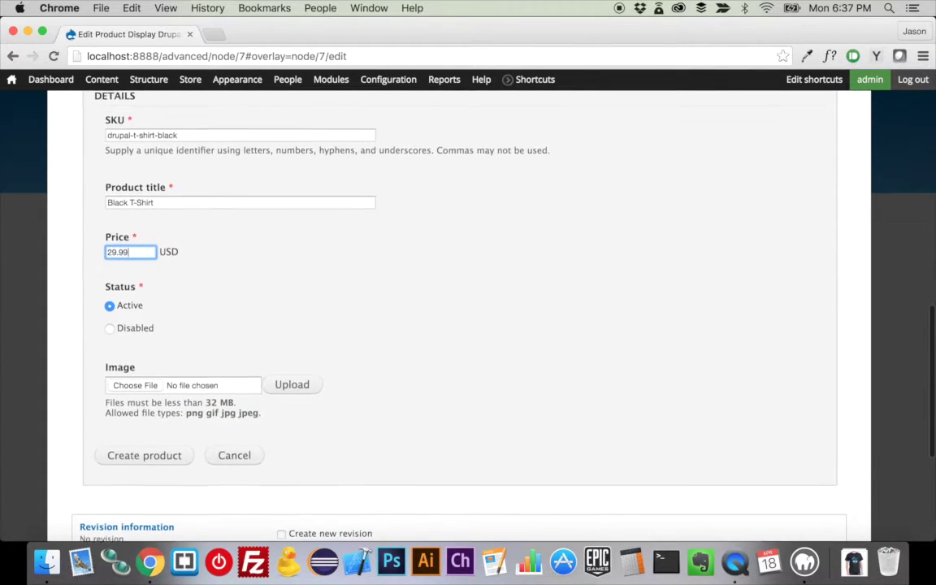
{"action": "left_click", "coordinate": [161, 389]}
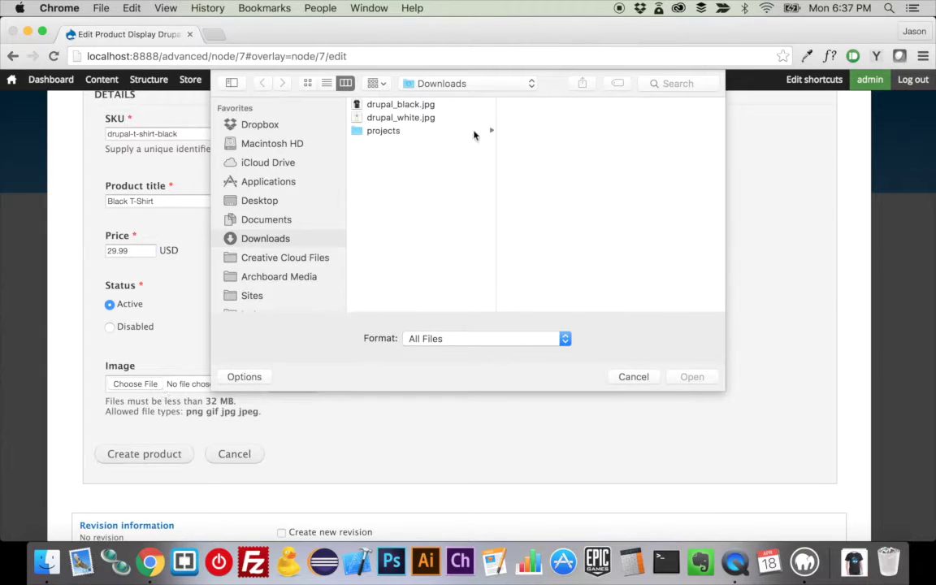
{"action": "double_click", "coordinate": [431, 105]}
{"action": "left_click", "coordinate": [294, 385]}
{"action": "scroll", "coordinate": [297, 386], "scroll_direction": "down", "scroll_amount": 2}
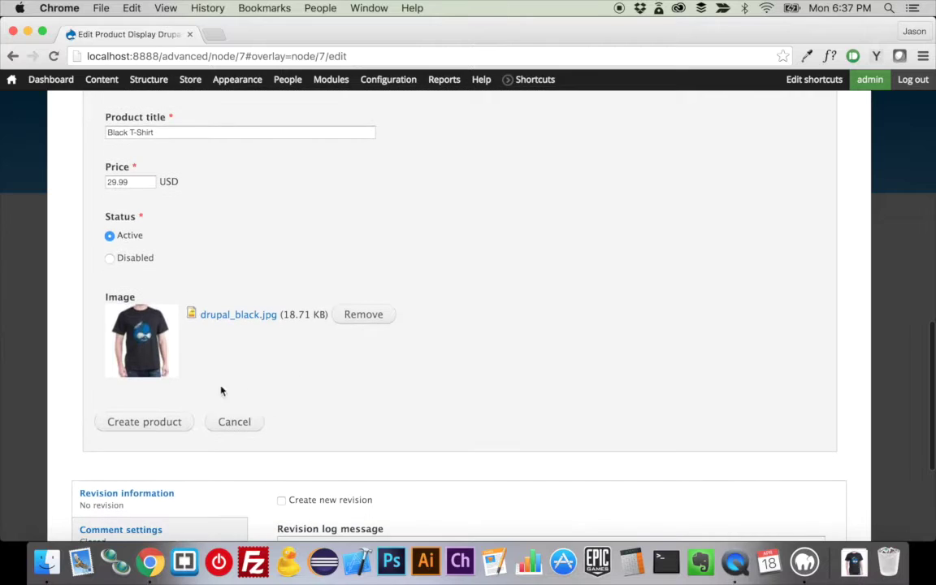
{"action": "left_click", "coordinate": [155, 422]}
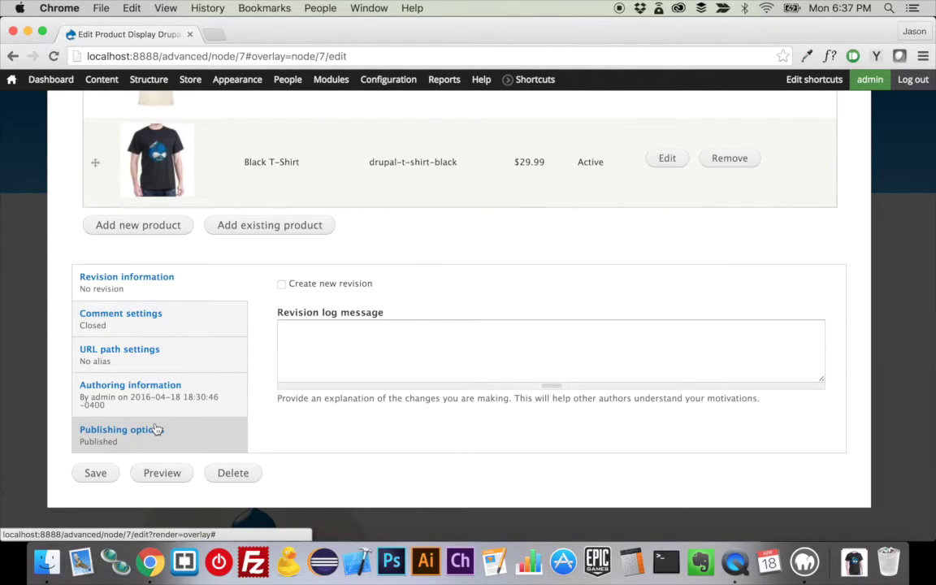
Review the white and black shirts in the product list and save the Drupal T-Shirt page.
{"action": "scroll", "coordinate": [157, 429], "scroll_direction": "up", "scroll_amount": 3}
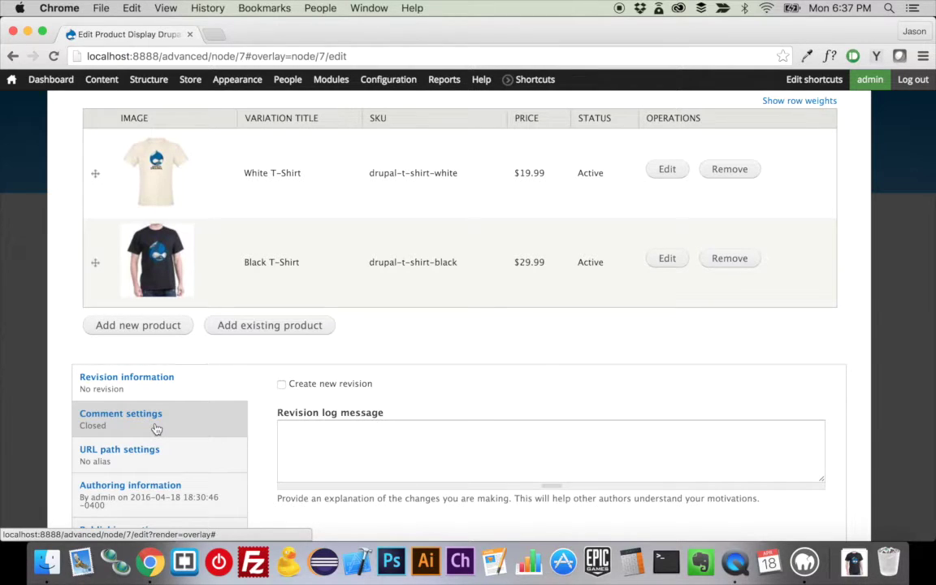
{"action": "scroll", "coordinate": [156, 431], "scroll_direction": "down", "scroll_amount": 3}
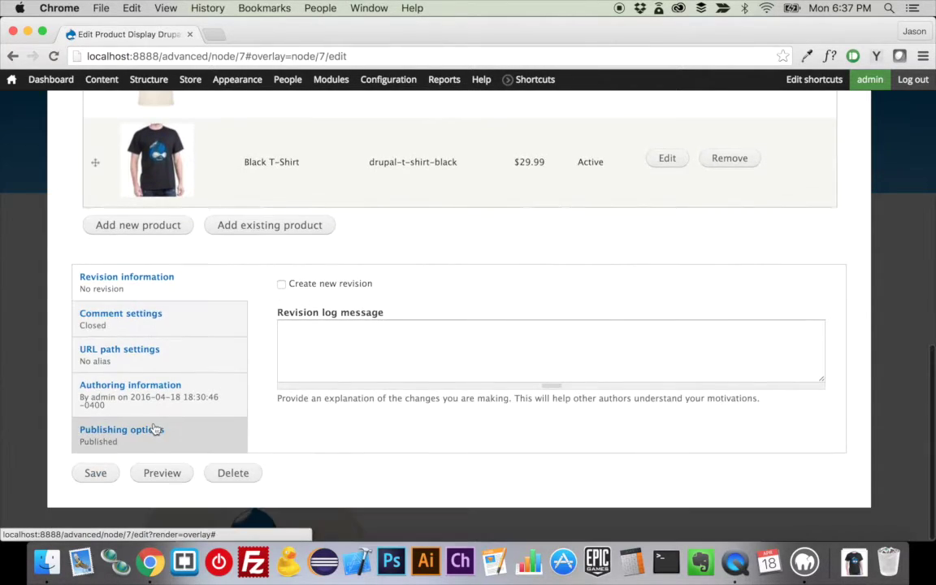
{"action": "left_click", "coordinate": [95, 474]}
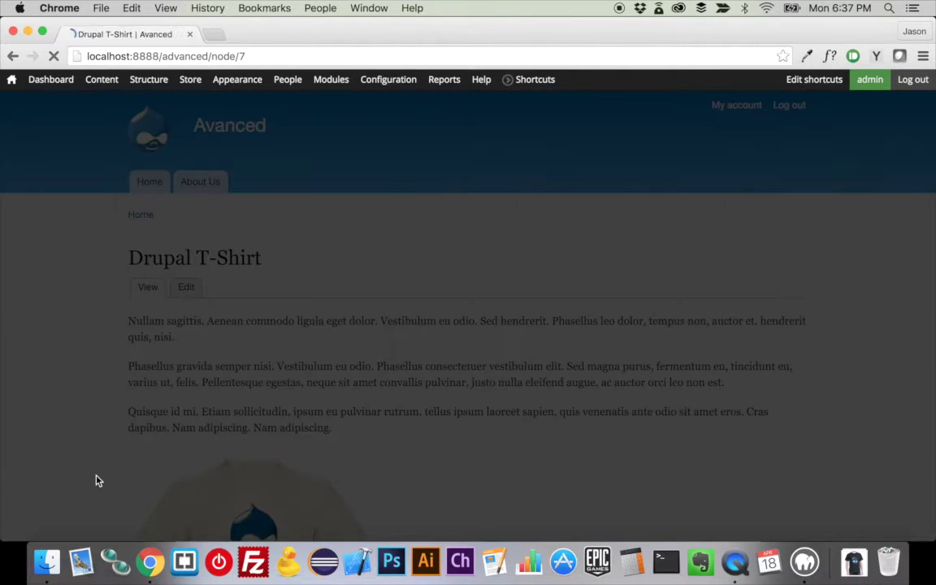
Check the product options offered in the cart form and select the Black T-Shirt variation.
{"action": "scroll", "coordinate": [169, 476], "scroll_direction": "down", "scroll_amount": 10}
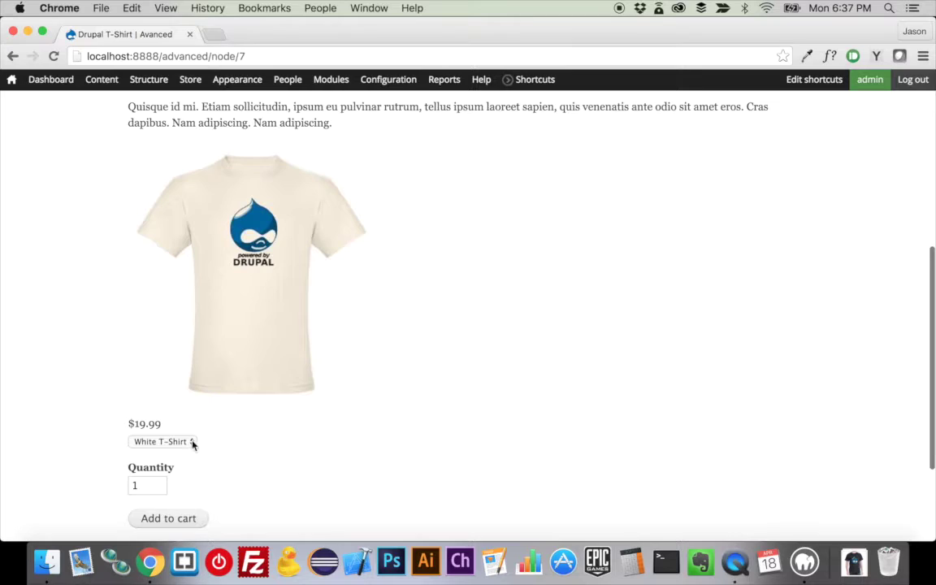
{"action": "left_click", "coordinate": [190, 444]}
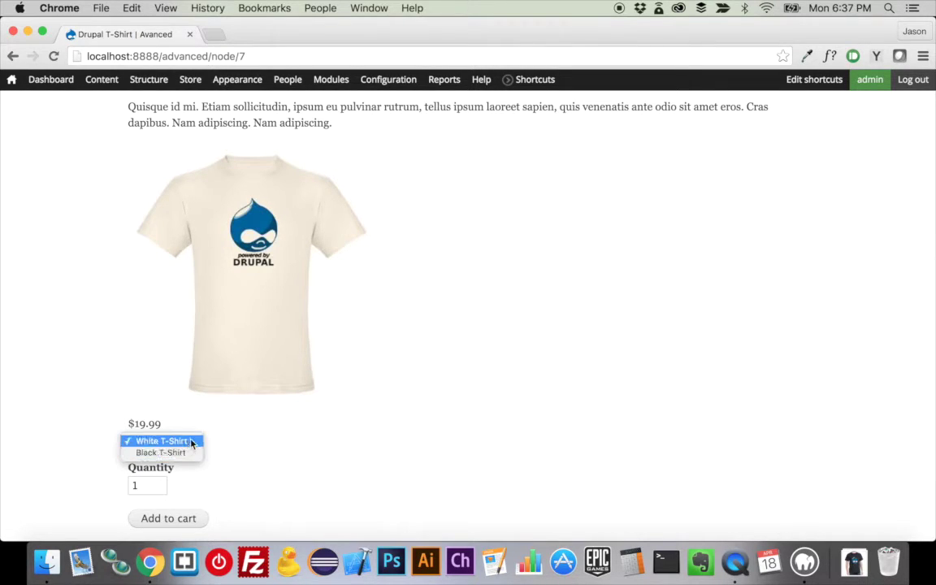
{"action": "left_click", "coordinate": [238, 443]}
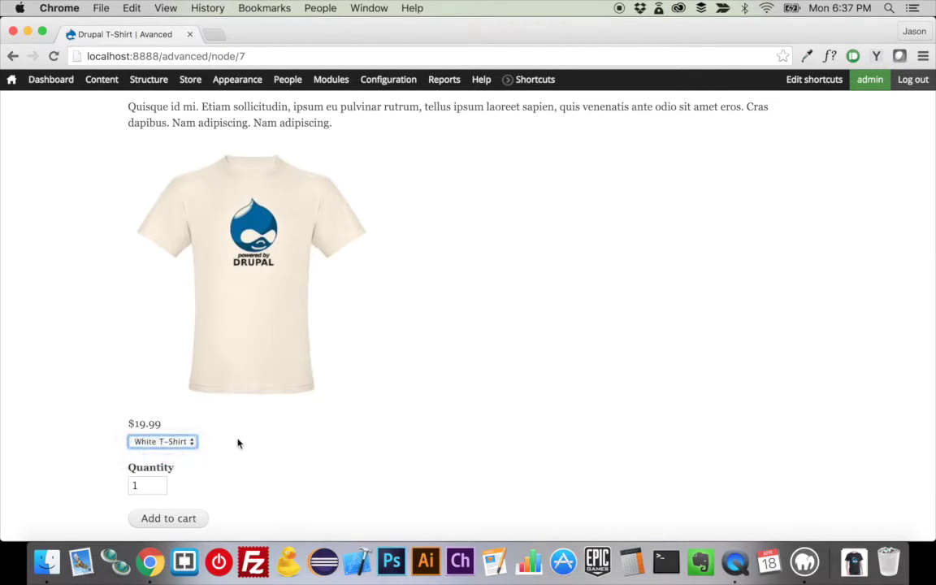
{"action": "left_click", "coordinate": [170, 444]}
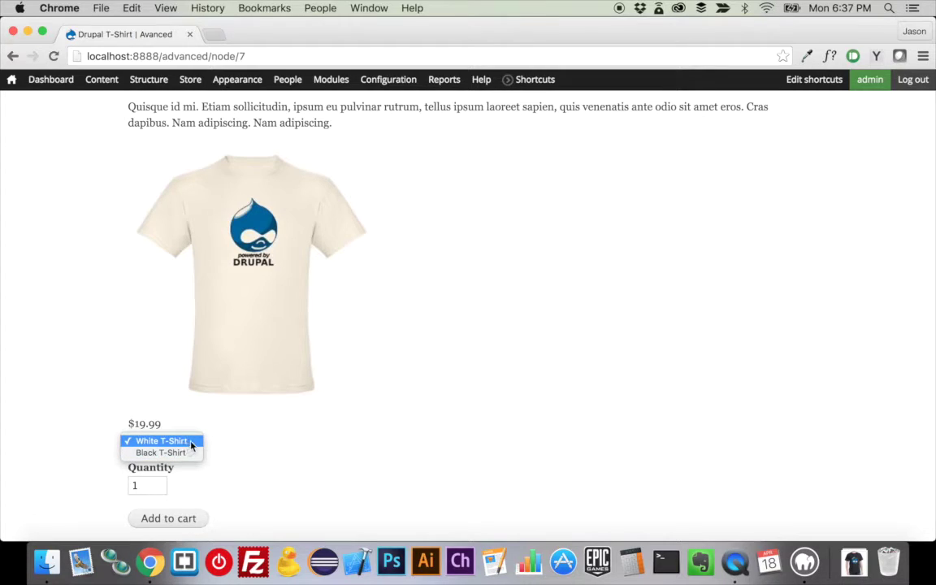
{"action": "left_click", "coordinate": [248, 449]}
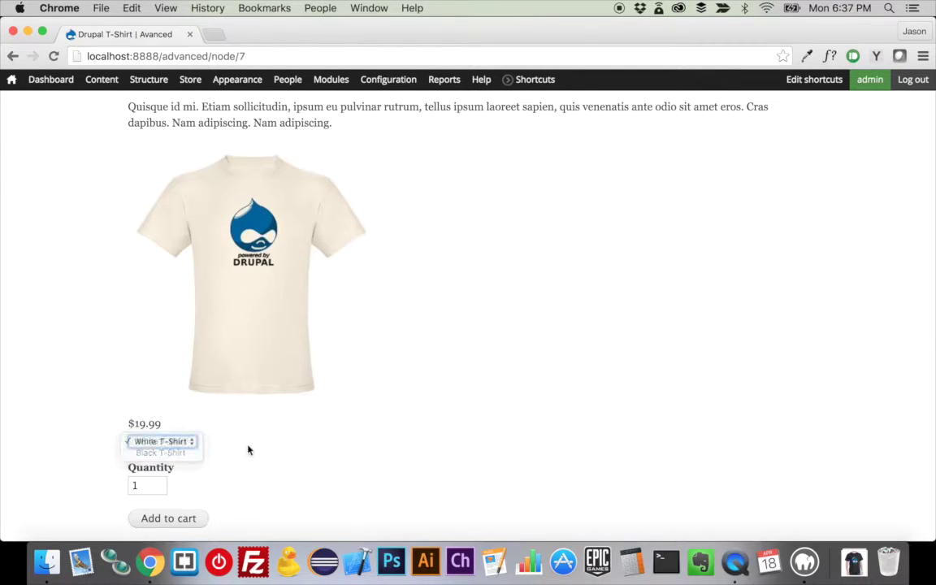
{"action": "left_click", "coordinate": [190, 443]}
{"action": "left_click", "coordinate": [180, 459]}
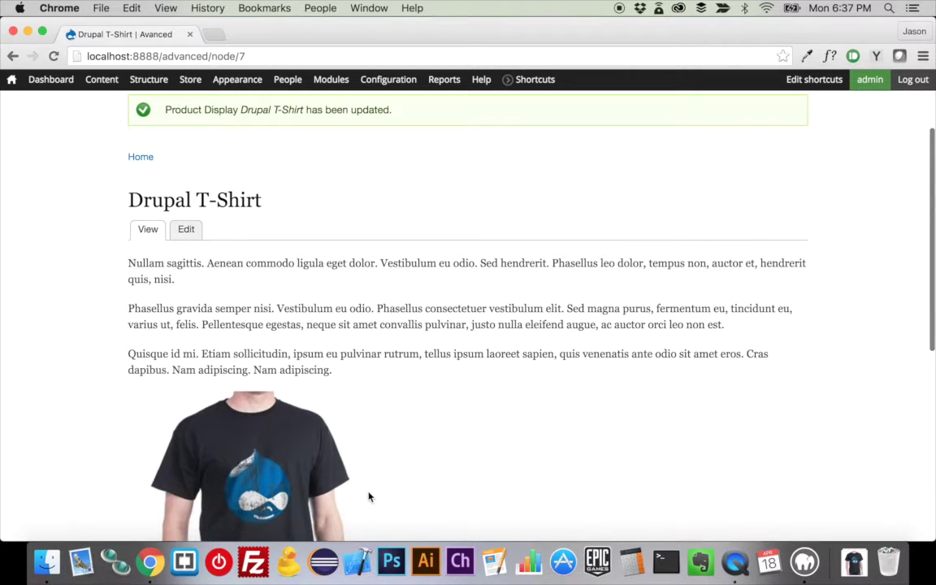
Examine the black shirt's image and price, and switch the cart form's product back to White T-Shirt.
{"action": "scroll", "coordinate": [368, 495], "scroll_direction": "down", "scroll_amount": 2}
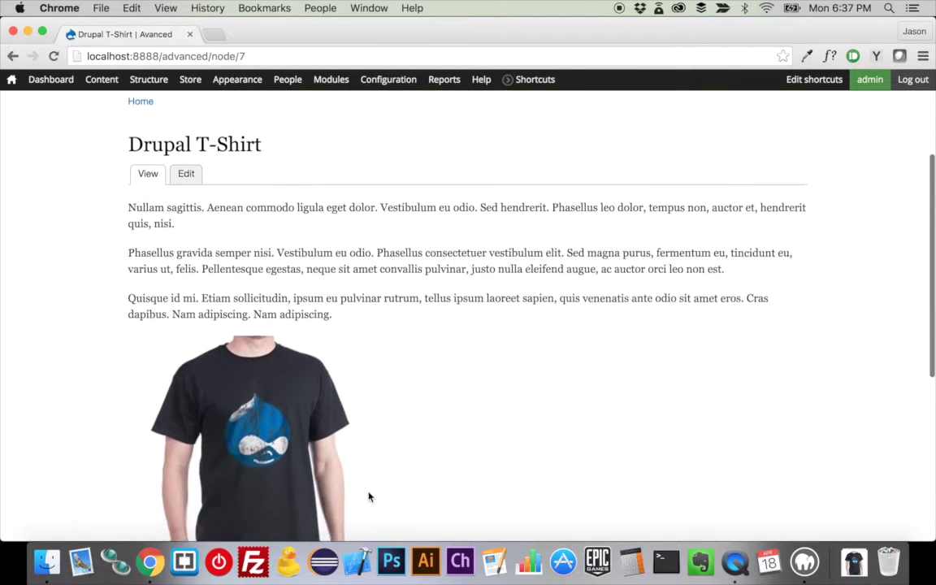
{"action": "scroll", "coordinate": [368, 495], "scroll_direction": "down", "scroll_amount": 5}
{"action": "left_click_drag", "start_coordinate": [286, 305], "coordinate": [360, 340]}
{"action": "left_click_drag", "start_coordinate": [151, 385], "coordinate": [187, 382]}
{"action": "left_click", "coordinate": [180, 402]}
{"action": "left_click", "coordinate": [179, 389]}
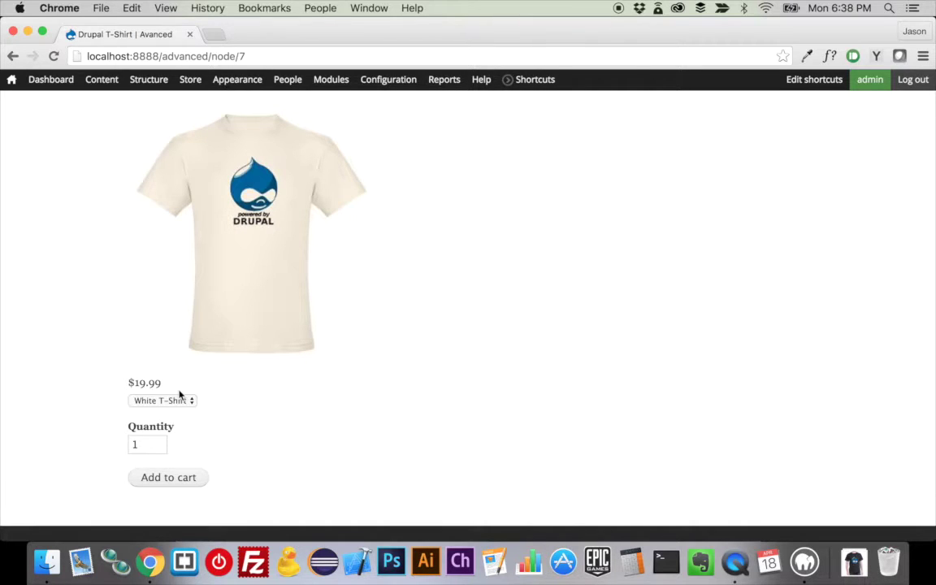
Change the cart form's product from White T-Shirt to Black T-Shirt again to compare image and price.
{"action": "scroll", "coordinate": [179, 395], "scroll_direction": "up", "scroll_amount": 5}
{"action": "scroll", "coordinate": [180, 396], "scroll_direction": "down", "scroll_amount": 4}
{"action": "scroll", "coordinate": [180, 395], "scroll_direction": "down", "scroll_amount": 1}
{"action": "left_click", "coordinate": [157, 446]}
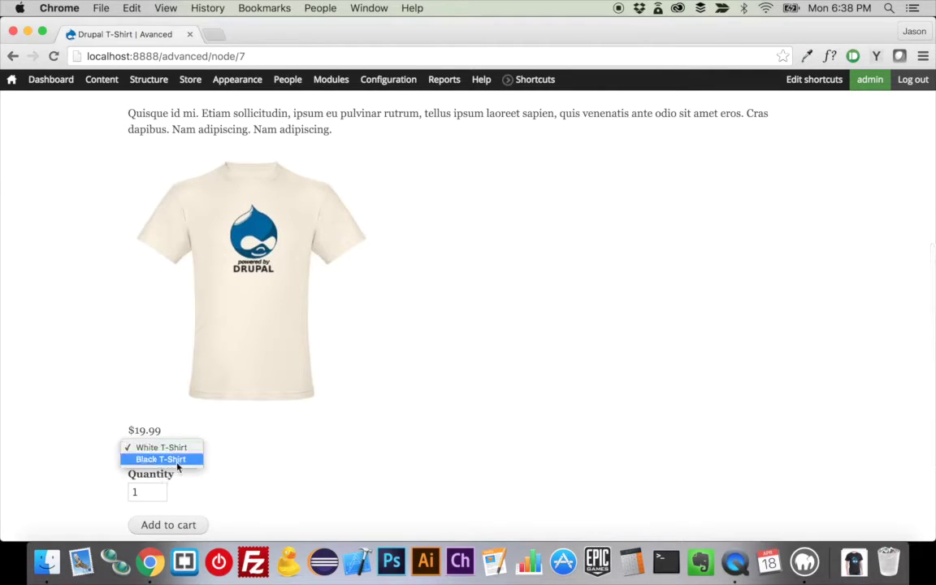
{"action": "left_click", "coordinate": [177, 460]}
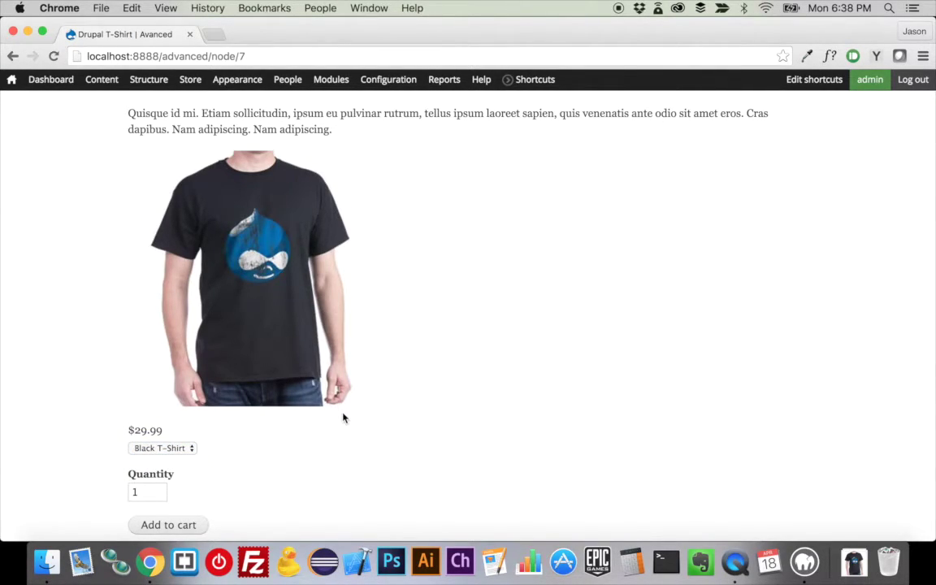
Examine the page title, URL and body text of the Drupal T-Shirt page with the black shirt selected.
{"action": "scroll", "coordinate": [308, 370], "scroll_direction": "up", "scroll_amount": 5}
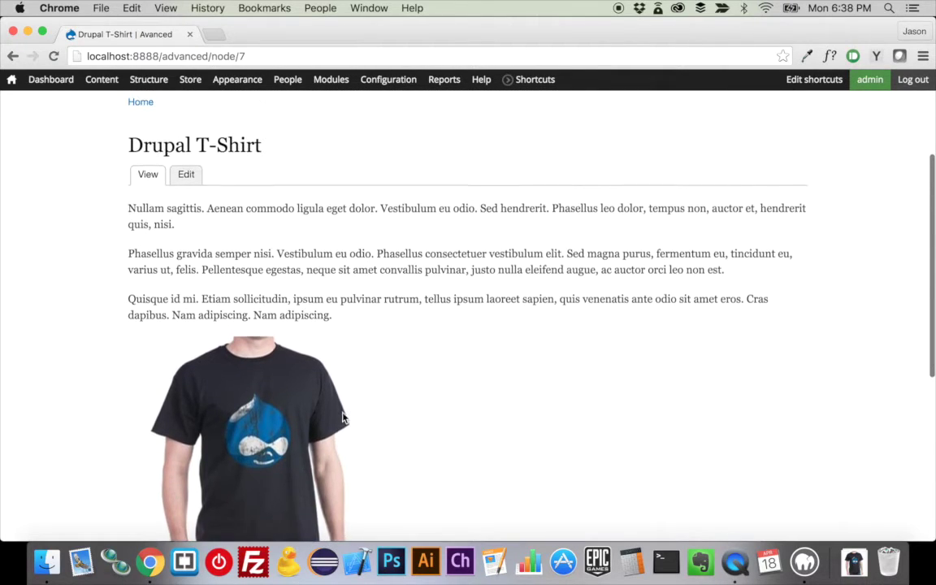
{"action": "left_click_drag", "start_coordinate": [130, 141], "coordinate": [273, 141]}
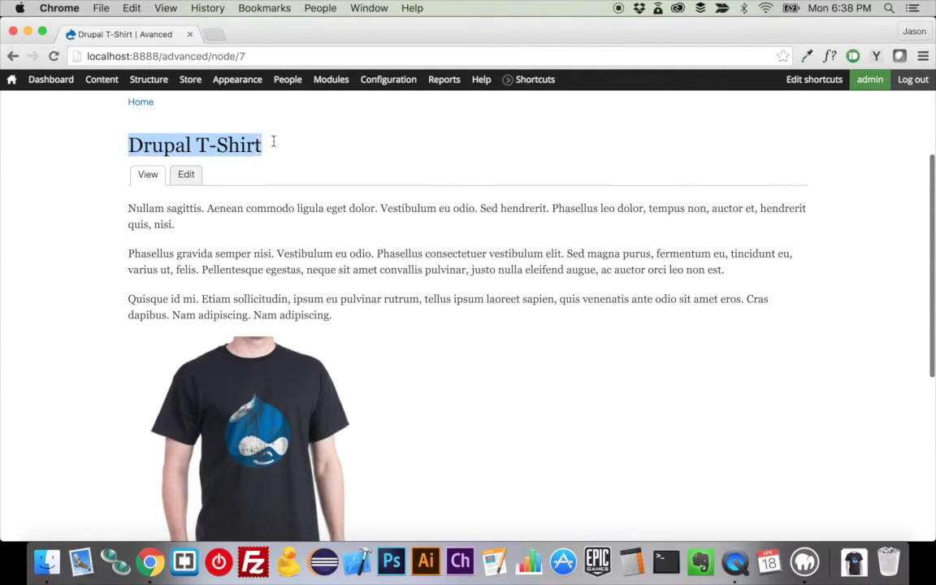
{"action": "left_click_drag", "start_coordinate": [195, 56], "coordinate": [273, 56]}
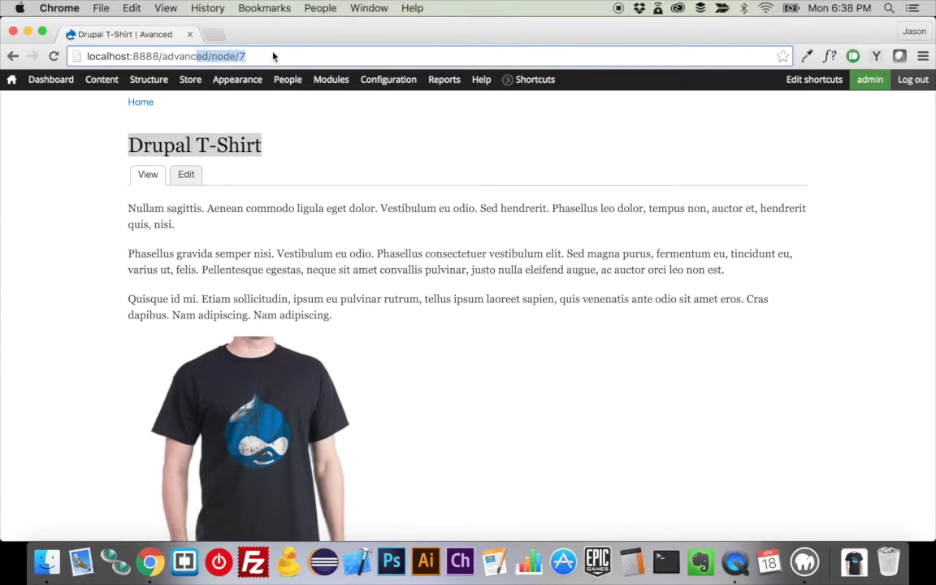
{"action": "left_click_drag", "start_coordinate": [350, 321], "coordinate": [114, 202]}
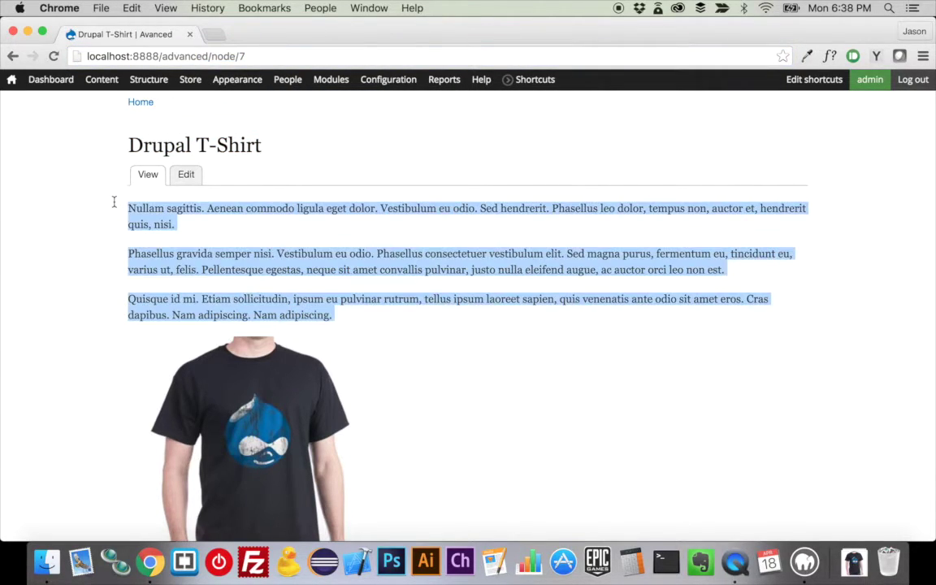
{"action": "double_click", "coordinate": [90, 261]}
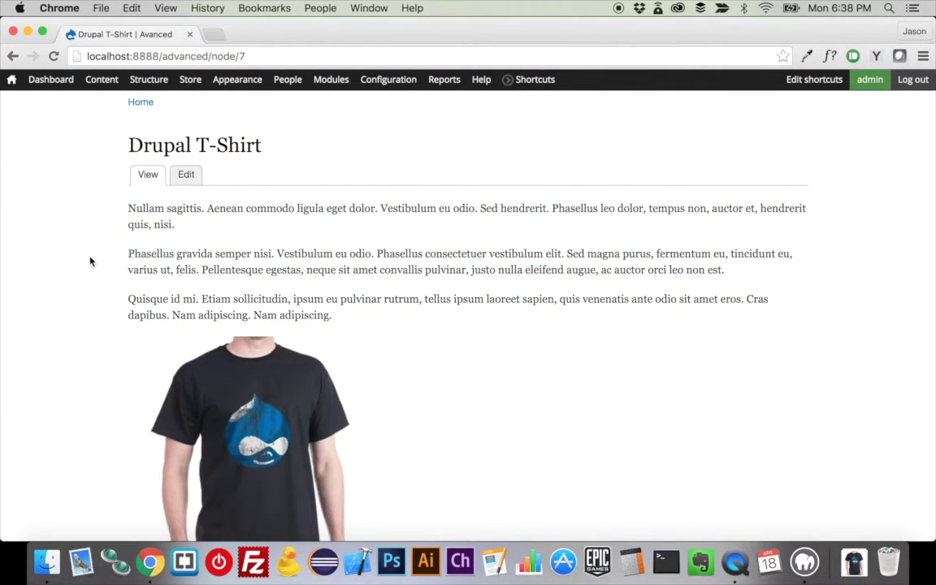
Examine the black shirt's image, its price, the body text and the title on the Drupal T-Shirt page.
{"action": "scroll", "coordinate": [91, 261], "scroll_direction": "down", "scroll_amount": 5}
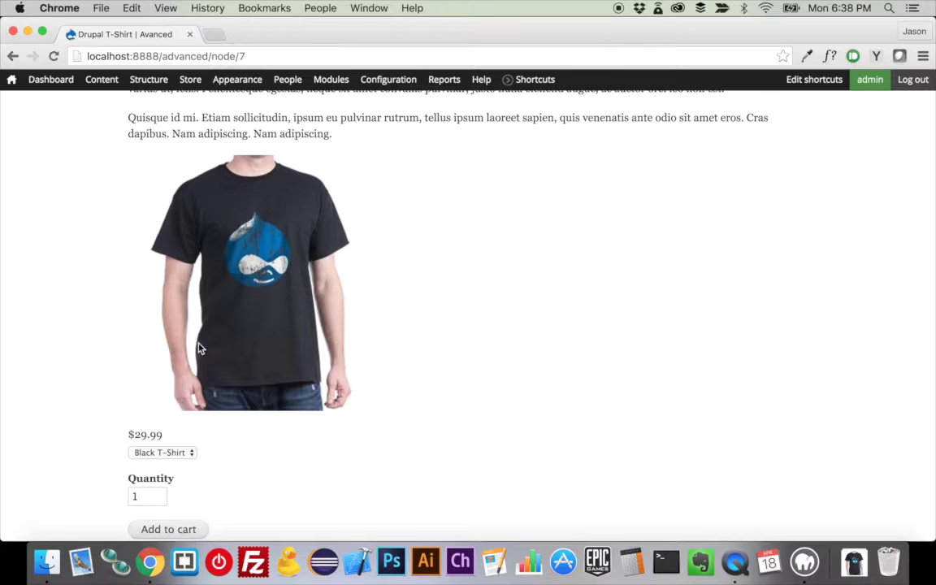
{"action": "scroll", "coordinate": [198, 348], "scroll_direction": "up", "scroll_amount": 5}
{"action": "scroll", "coordinate": [198, 348], "scroll_direction": "down", "scroll_amount": 5}
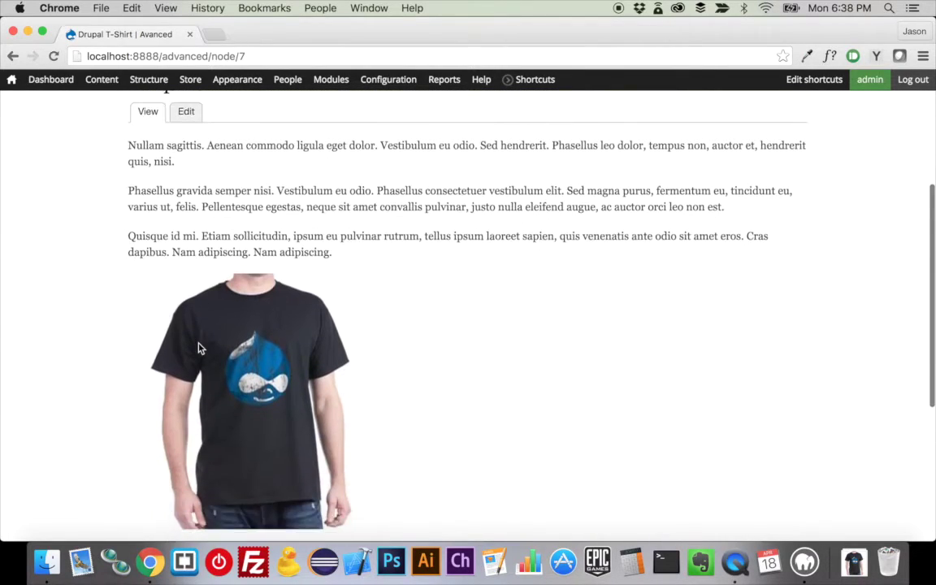
{"action": "left_click_drag", "start_coordinate": [225, 345], "coordinate": [292, 390]}
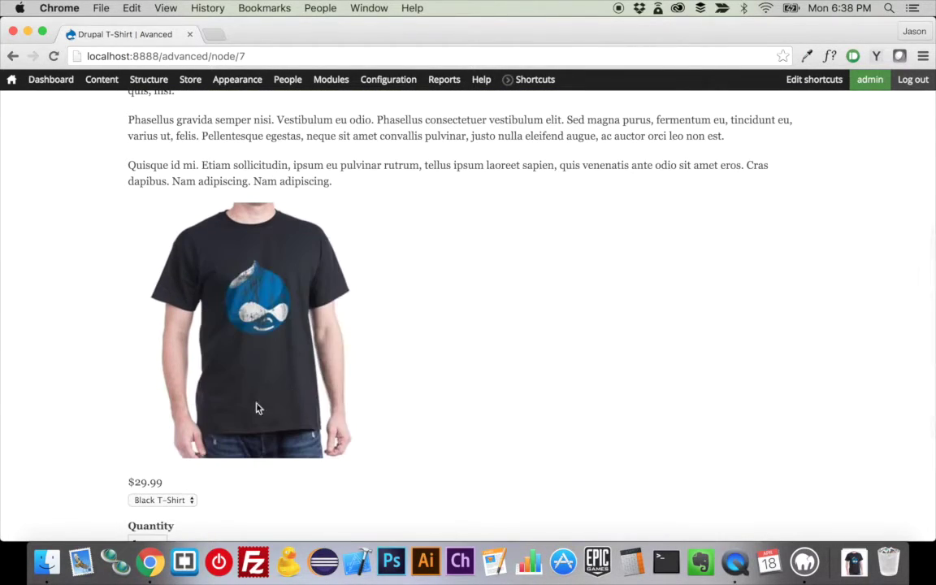
{"action": "left_click_drag", "start_coordinate": [127, 481], "coordinate": [154, 477]}
{"action": "scroll", "coordinate": [103, 195], "scroll_direction": "up", "scroll_amount": 2}
{"action": "left_click_drag", "start_coordinate": [127, 145], "coordinate": [266, 234]}
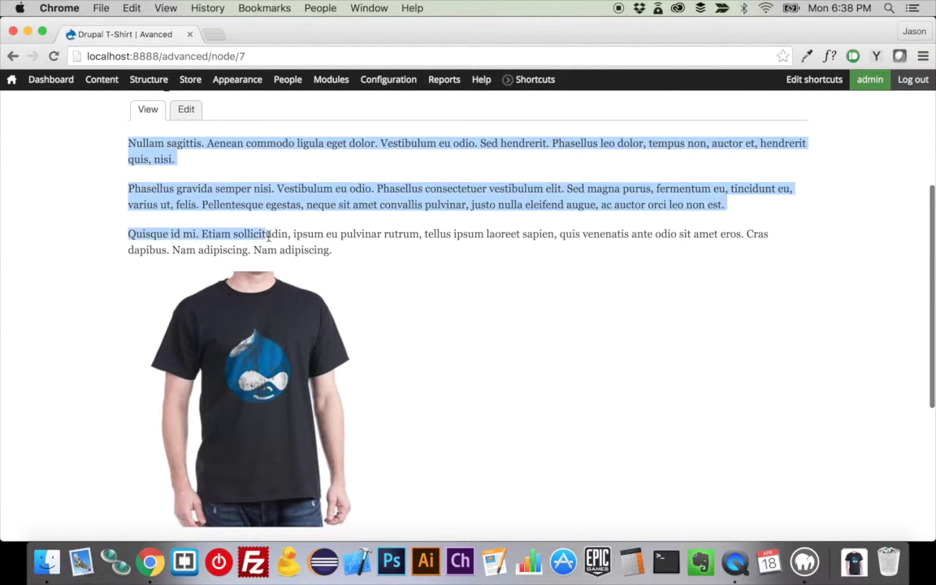
{"action": "scroll", "coordinate": [243, 224], "scroll_direction": "up", "scroll_amount": 1}
{"action": "left_click_drag", "start_coordinate": [272, 119], "coordinate": [188, 110]}
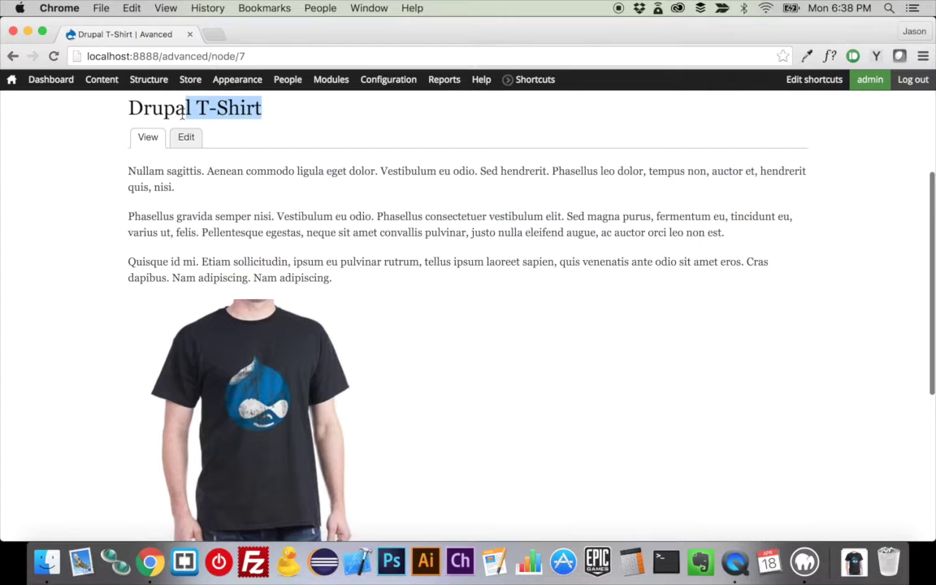
Switch the cart form's product to White T-Shirt and back to Black T-Shirt to compare image and price.
{"action": "scroll", "coordinate": [307, 280], "scroll_direction": "down", "scroll_amount": 5}
{"action": "left_click", "coordinate": [171, 296]}
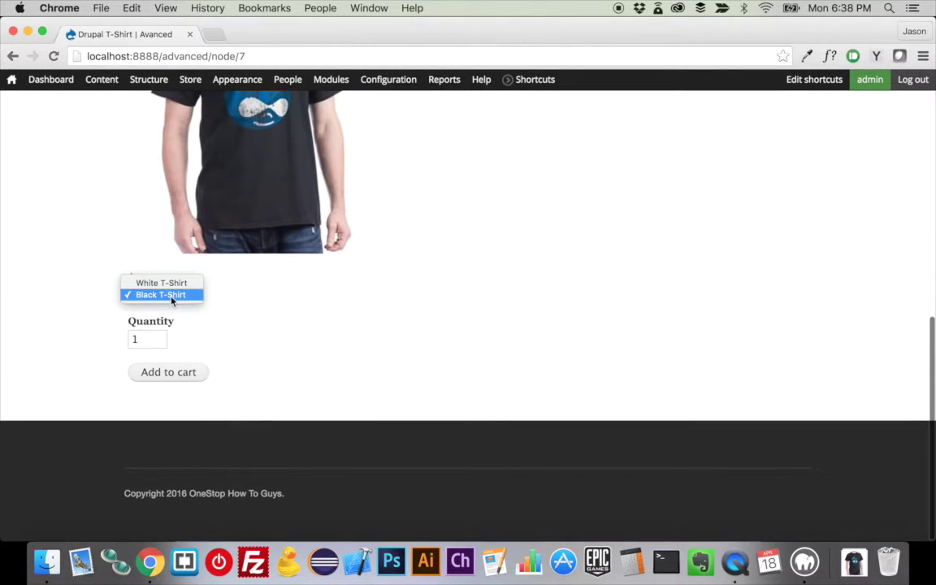
{"action": "left_click", "coordinate": [173, 283]}
{"action": "scroll", "coordinate": [81, 308], "scroll_direction": "up", "scroll_amount": 1}
{"action": "left_click", "coordinate": [134, 331]}
{"action": "left_click", "coordinate": [148, 343]}
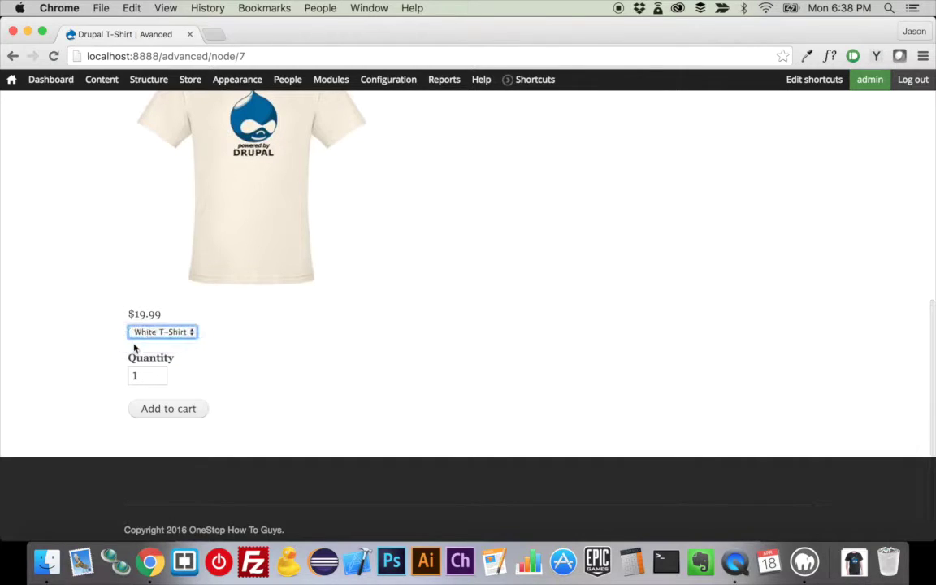
{"action": "scroll", "coordinate": [109, 279], "scroll_direction": "up", "scroll_amount": 1}
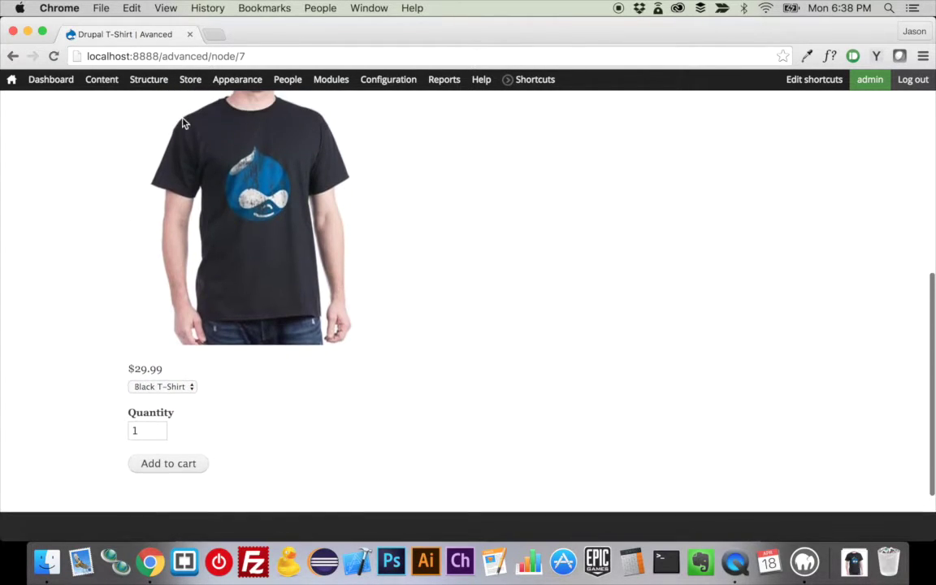
Open the drupal-t-shirt-black product from the store's product list for editing, review its fields and image, and close it without saving.
{"action": "mouse_move", "coordinate": [189, 80]}
{"action": "left_click", "coordinate": [228, 150]}
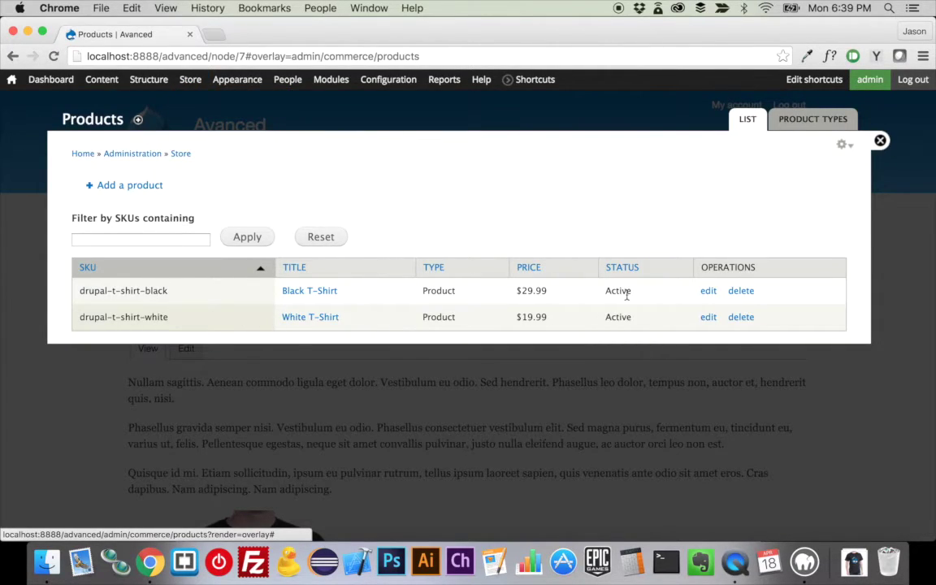
{"action": "left_click", "coordinate": [705, 292]}
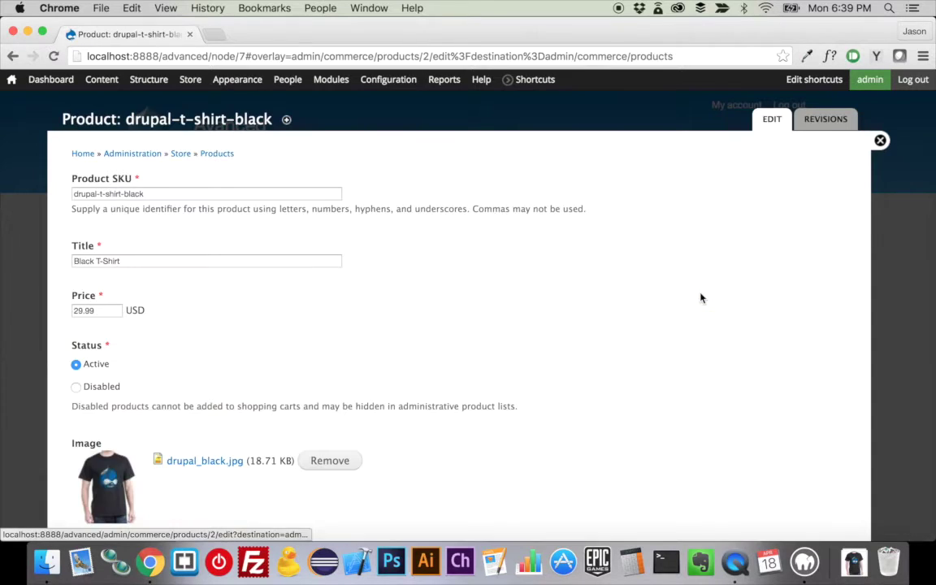
{"action": "scroll", "coordinate": [406, 424], "scroll_direction": "down", "scroll_amount": 1}
{"action": "scroll", "coordinate": [404, 428], "scroll_direction": "down", "scroll_amount": 2}
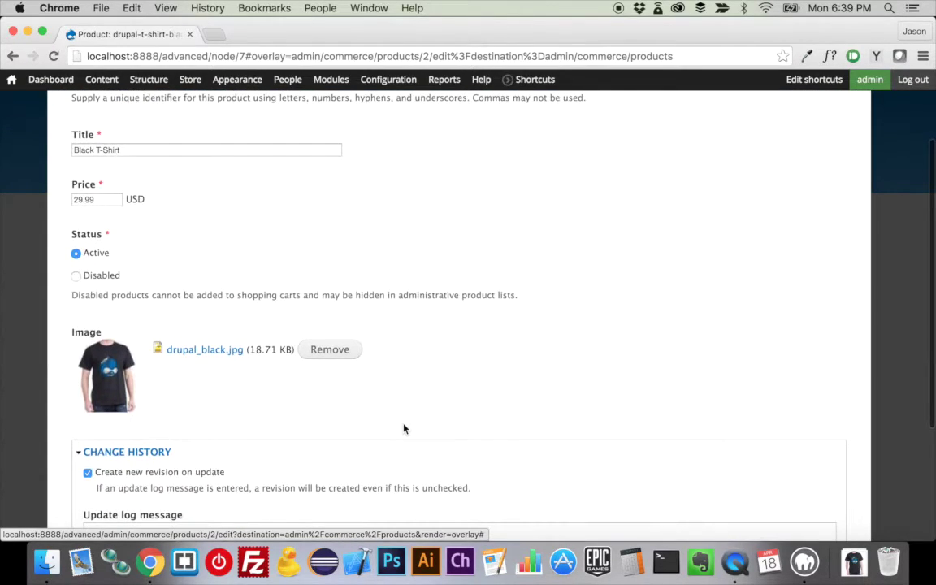
{"action": "scroll", "coordinate": [404, 428], "scroll_direction": "up", "scroll_amount": 3}
{"action": "scroll", "coordinate": [404, 428], "scroll_direction": "down", "scroll_amount": 5}
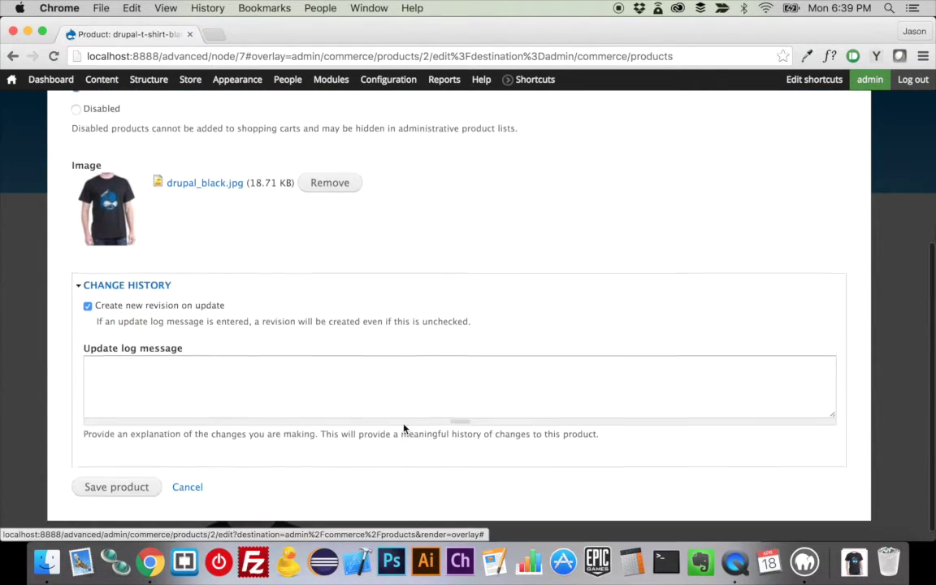
{"action": "scroll", "coordinate": [404, 428], "scroll_direction": "up", "scroll_amount": 6}
{"action": "left_click", "coordinate": [878, 140]}
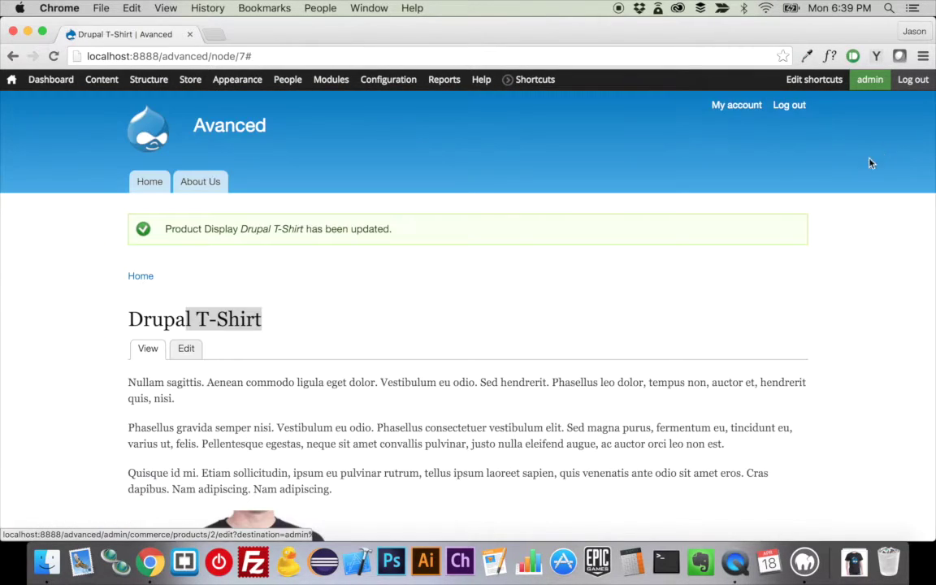
Open the Drupal T-Shirt product display for editing, review its product variations table, and close it without saving.
{"action": "left_click", "coordinate": [195, 349]}
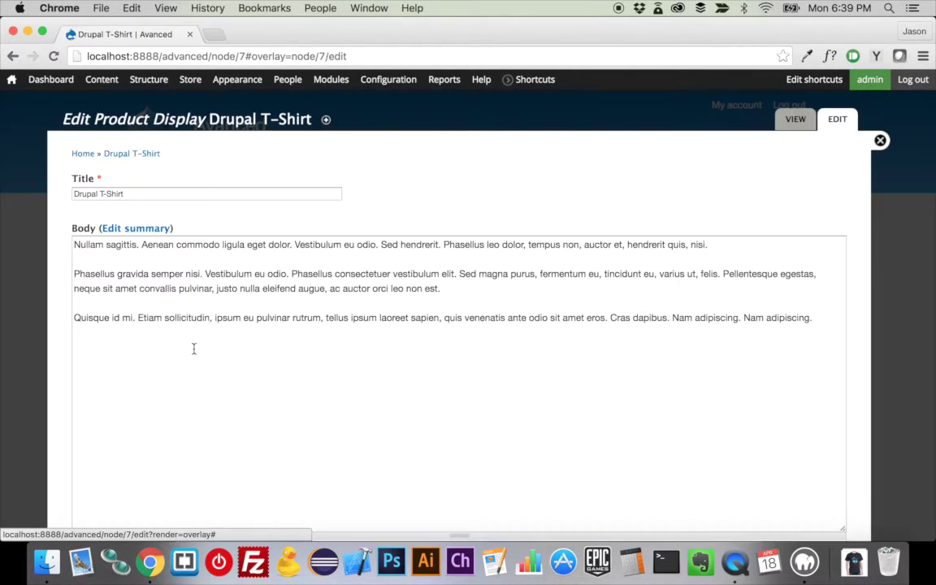
{"action": "scroll", "coordinate": [193, 347], "scroll_direction": "down", "scroll_amount": 5}
{"action": "scroll", "coordinate": [194, 347], "scroll_direction": "down", "scroll_amount": 3}
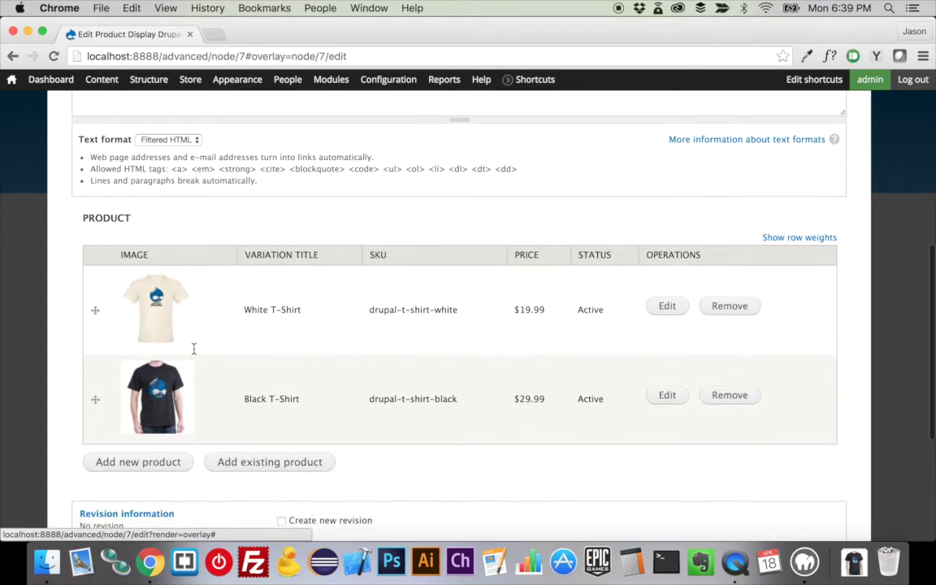
{"action": "scroll", "coordinate": [193, 347], "scroll_direction": "down", "scroll_amount": 2}
{"action": "scroll", "coordinate": [193, 348], "scroll_direction": "up", "scroll_amount": 10}
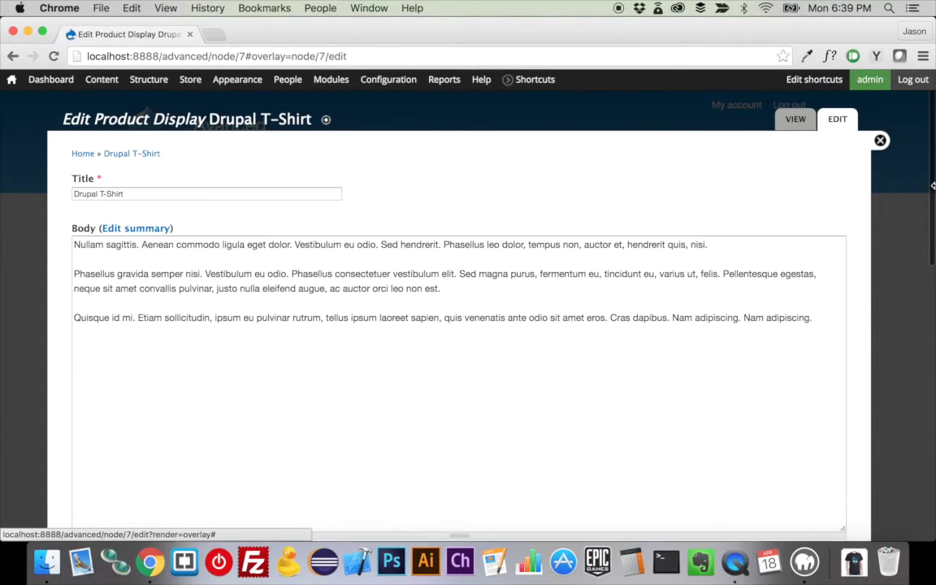
{"action": "left_click", "coordinate": [880, 141]}
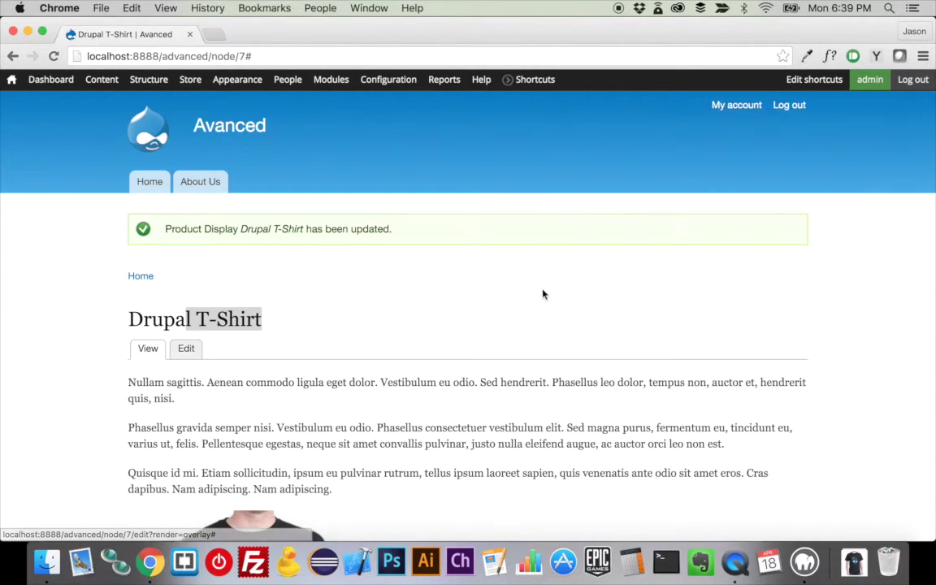
Add one Black T-Shirt to the cart and open the shopping cart.
{"action": "scroll", "coordinate": [543, 294], "scroll_direction": "down", "scroll_amount": 10}
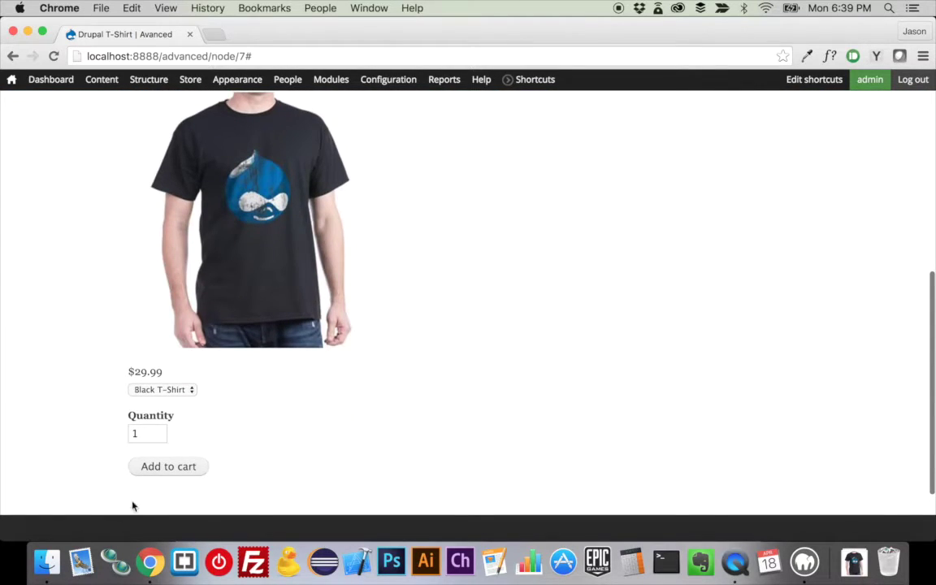
{"action": "left_click", "coordinate": [179, 476]}
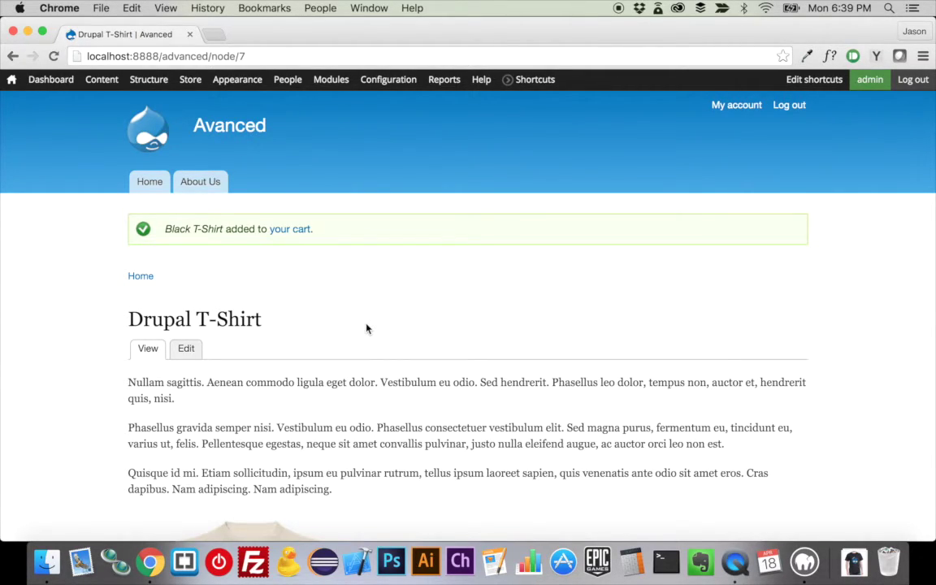
{"action": "scroll", "coordinate": [366, 329], "scroll_direction": "down", "scroll_amount": 1}
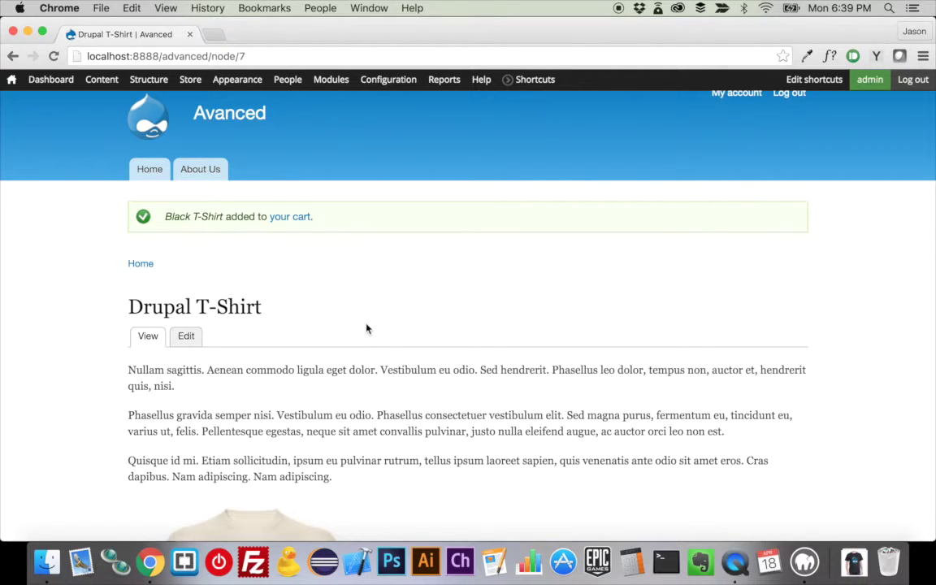
{"action": "left_click", "coordinate": [290, 216]}
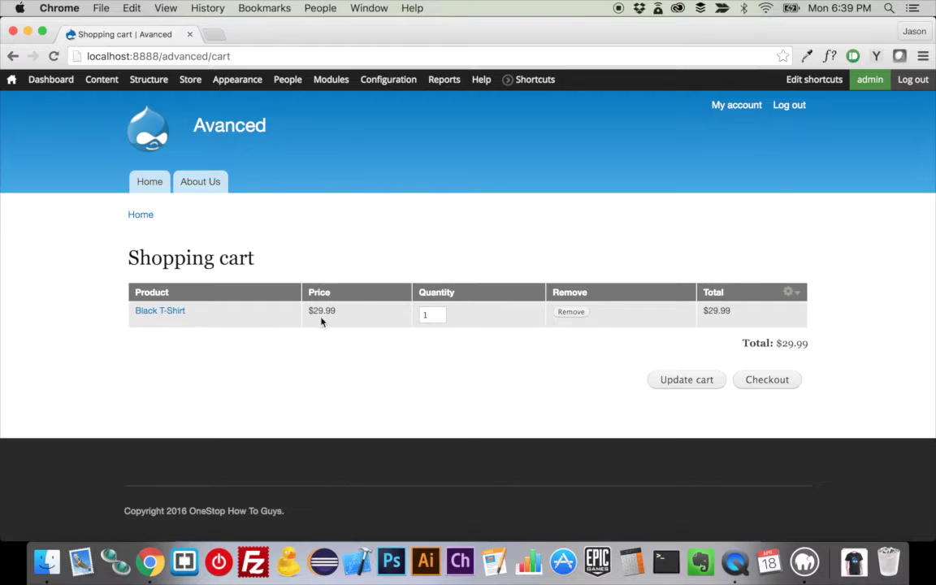
Examine the Black T-Shirt's quantity and the total in the shopping cart.
{"action": "left_click", "coordinate": [428, 316]}
{"action": "left_click", "coordinate": [399, 372]}
{"action": "double_click", "coordinate": [782, 347]}
{"action": "left_click", "coordinate": [477, 399]}
Return to the Drupal T-Shirt page, add White T-Shirt with quantity 2 to the cart, and open the shopping cart.
{"action": "scroll", "coordinate": [477, 399], "scroll_direction": "left", "scroll_amount": 5}
{"action": "scroll", "coordinate": [476, 399], "scroll_direction": "down", "scroll_amount": 10}
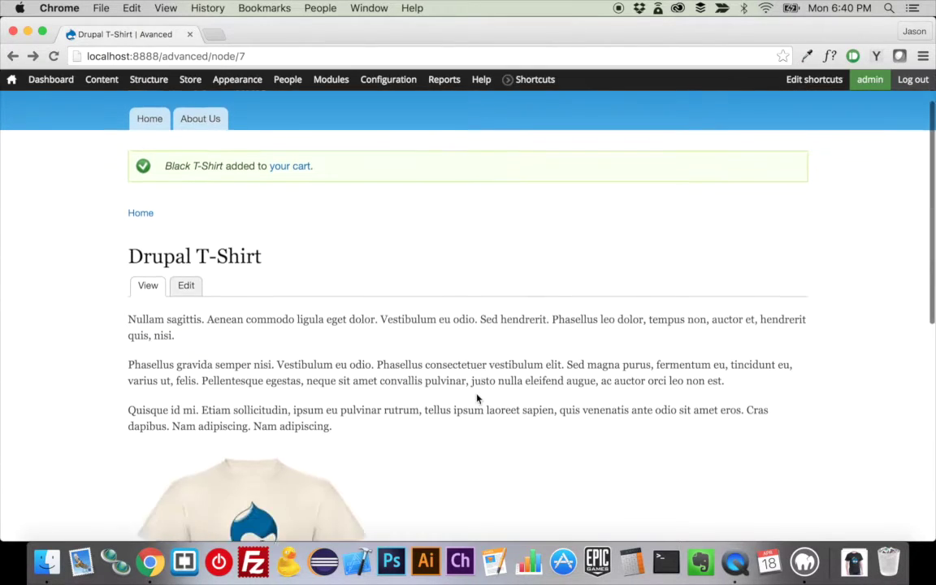
{"action": "left_click", "coordinate": [147, 339]}
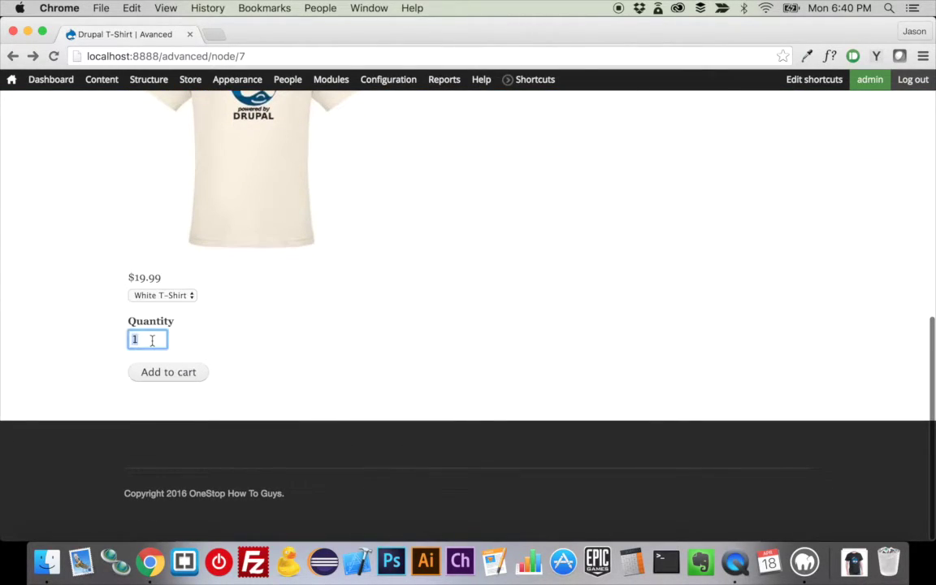
{"action": "type", "text": "2"}
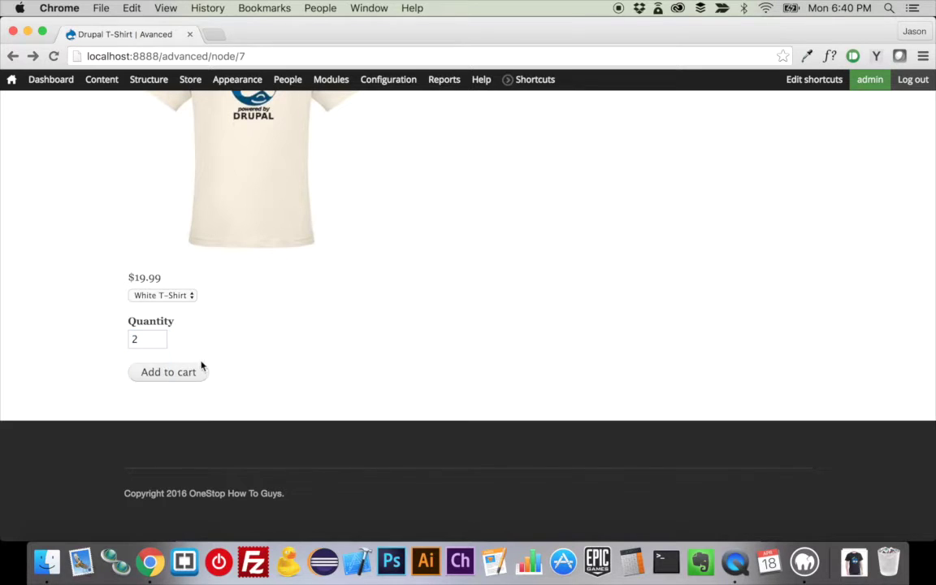
{"action": "left_click", "coordinate": [188, 372]}
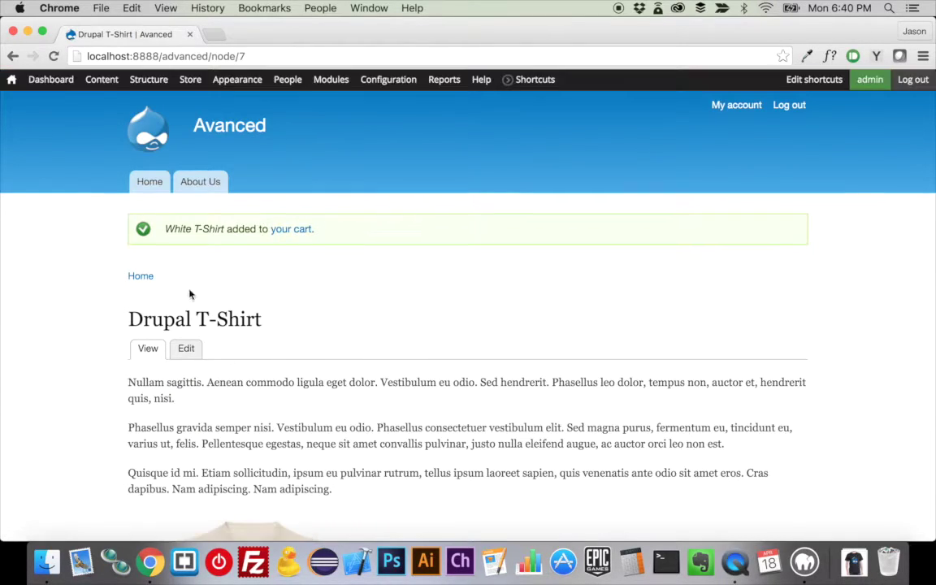
{"action": "left_click", "coordinate": [280, 236]}
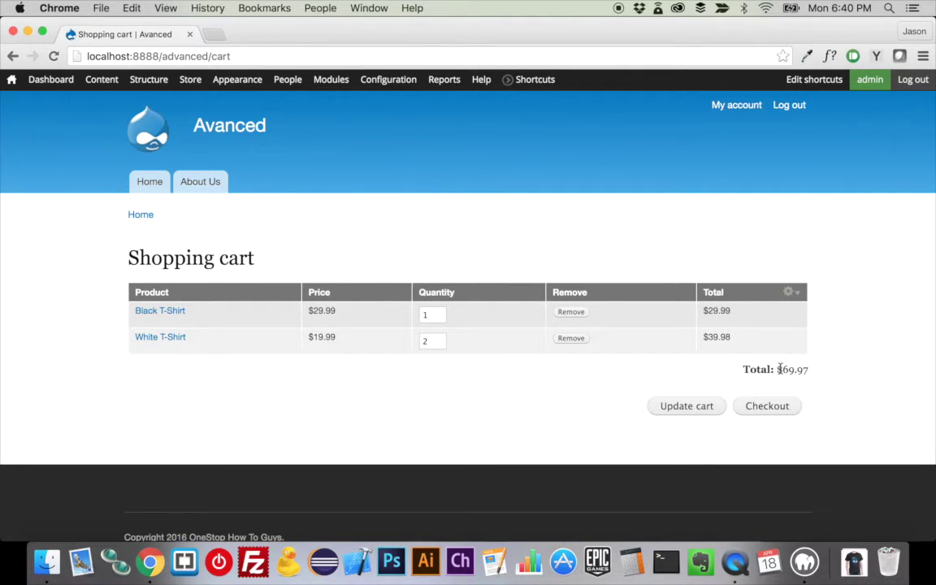
Check the cart total, then set the Black T-Shirt's quantity to 2 and update the cart.
{"action": "left_click_drag", "start_coordinate": [778, 369], "coordinate": [816, 369]}
{"action": "left_click", "coordinate": [825, 387]}
{"action": "double_click", "coordinate": [437, 315]}
{"action": "type", "text": "2"}
{"action": "left_click", "coordinate": [361, 431]}
{"action": "left_click", "coordinate": [686, 410]}
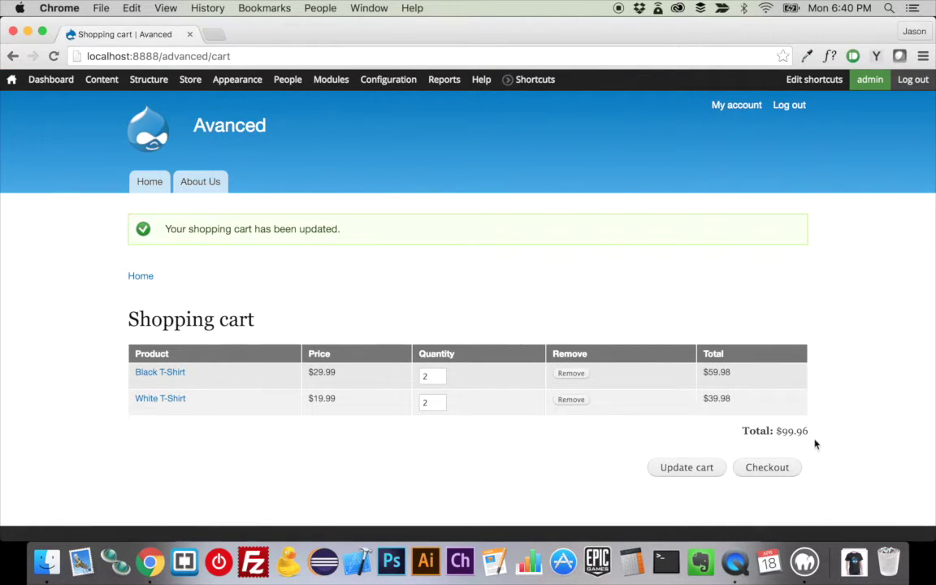
Check the updated cart total and proceed to checkout.
{"action": "left_click_drag", "start_coordinate": [779, 430], "coordinate": [826, 434]}
{"action": "left_click", "coordinate": [844, 445]}
{"action": "scroll", "coordinate": [844, 445], "scroll_direction": "down", "scroll_amount": 2}
{"action": "left_click", "coordinate": [785, 416]}
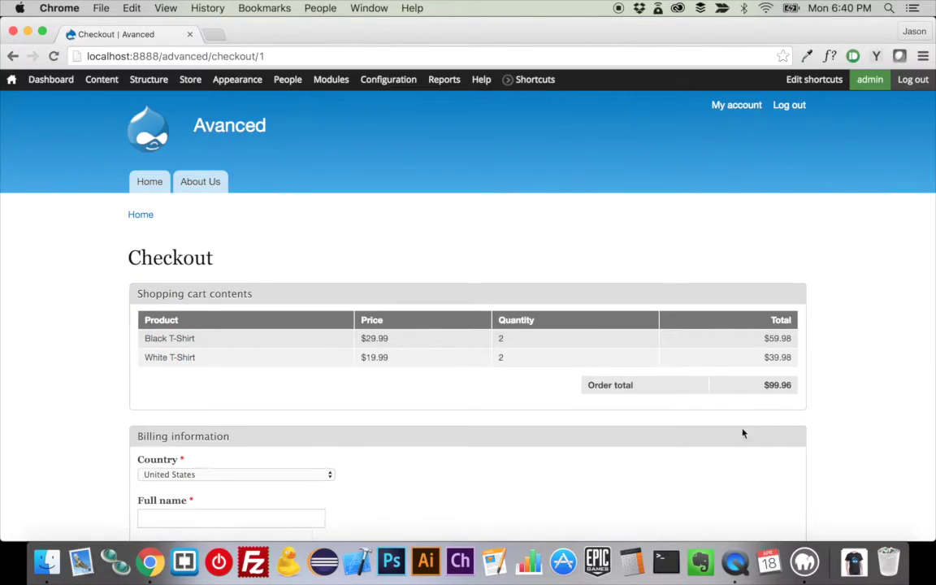
Review the checkout's order contents and billing fields, keeping United States as the billing country.
{"action": "scroll", "coordinate": [291, 388], "scroll_direction": "down", "scroll_amount": 4}
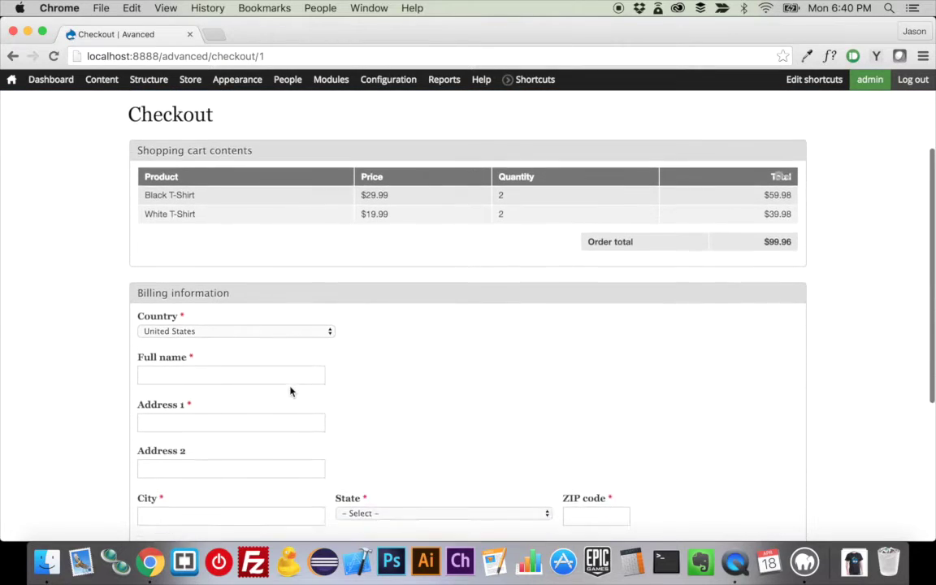
{"action": "scroll", "coordinate": [290, 392], "scroll_direction": "down", "scroll_amount": 1}
{"action": "left_click", "coordinate": [288, 316]}
{"action": "left_click", "coordinate": [297, 318]}
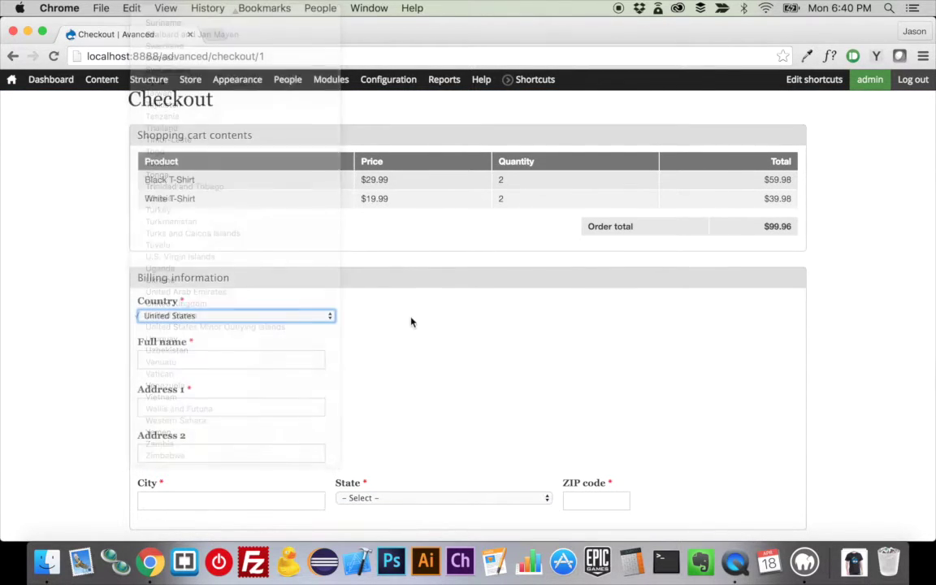
{"action": "scroll", "coordinate": [234, 363], "scroll_direction": "down", "scroll_amount": 3}
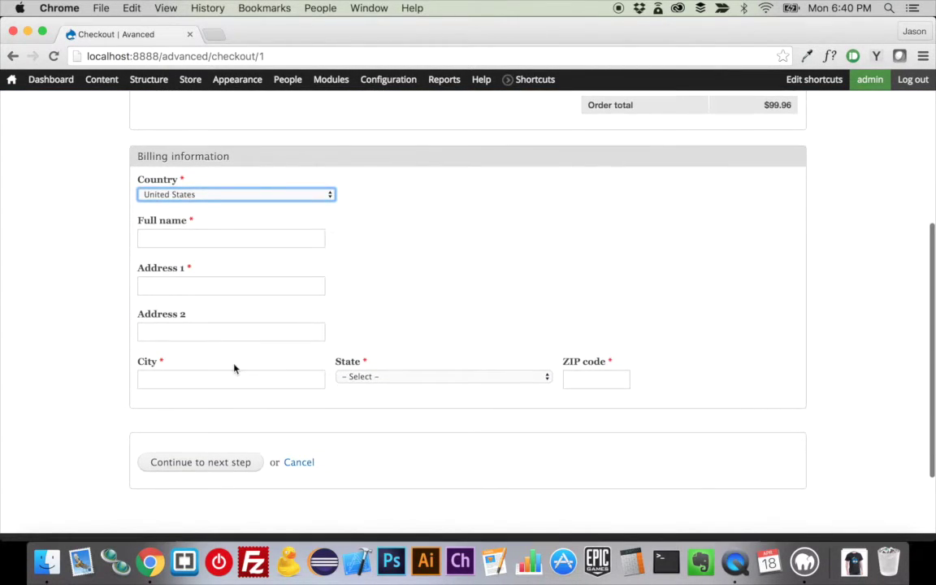
Enter the customer's full name and street address in the billing information, leaving the second address line empty.
{"action": "left_click", "coordinate": [225, 238]}
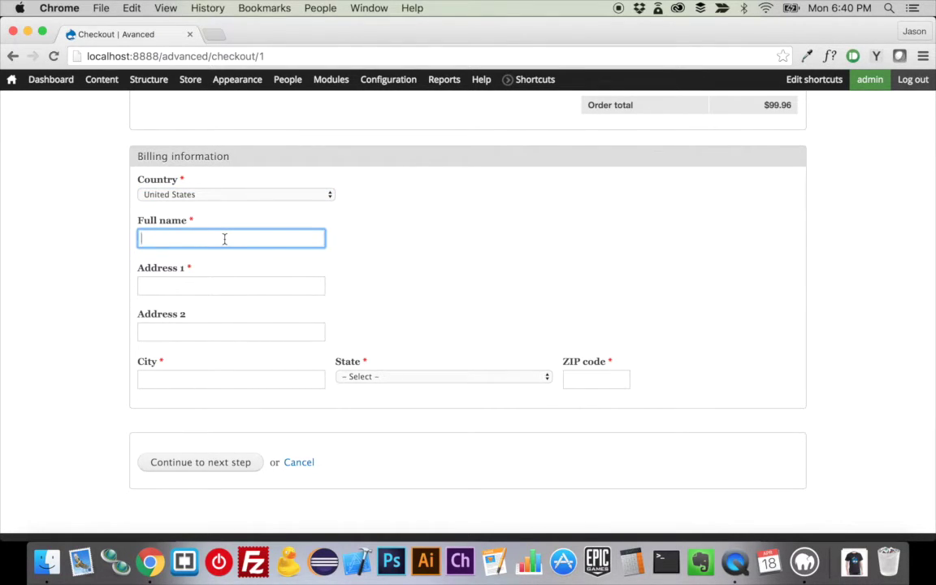
{"action": "type", "text": "John Doe"}
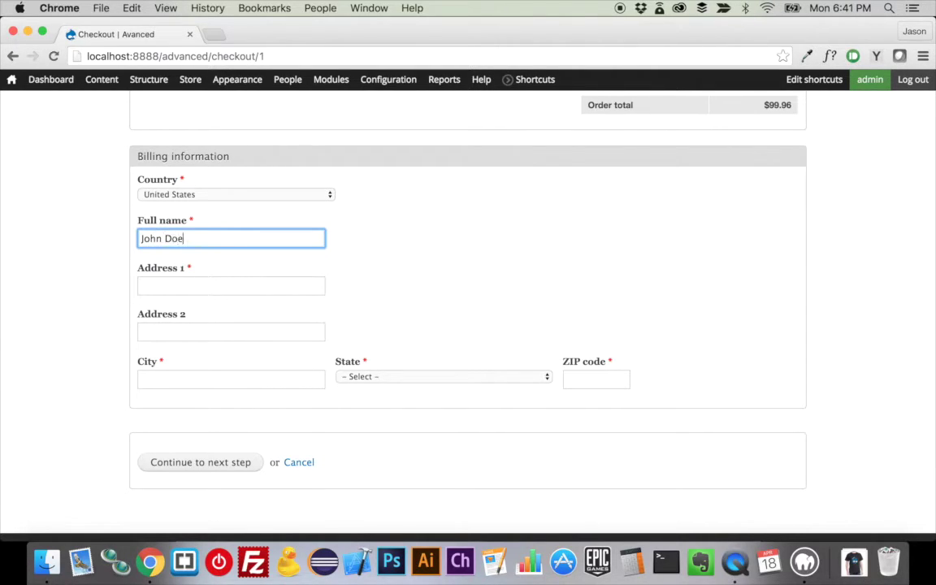
{"action": "left_click", "coordinate": [231, 285]}
{"action": "type", "text": "555 The Stree"}
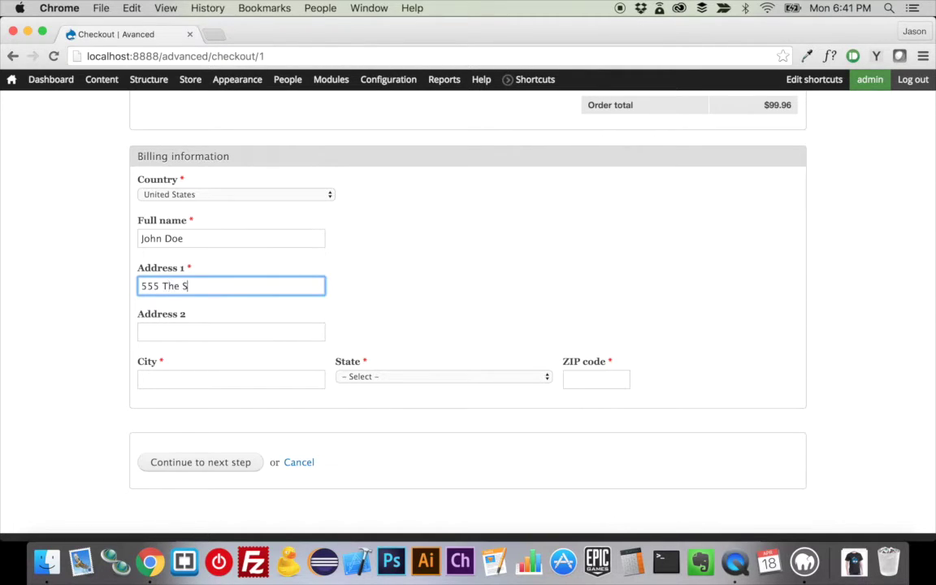
{"action": "key", "text": "Tab"}
{"action": "key", "text": "Tab"}
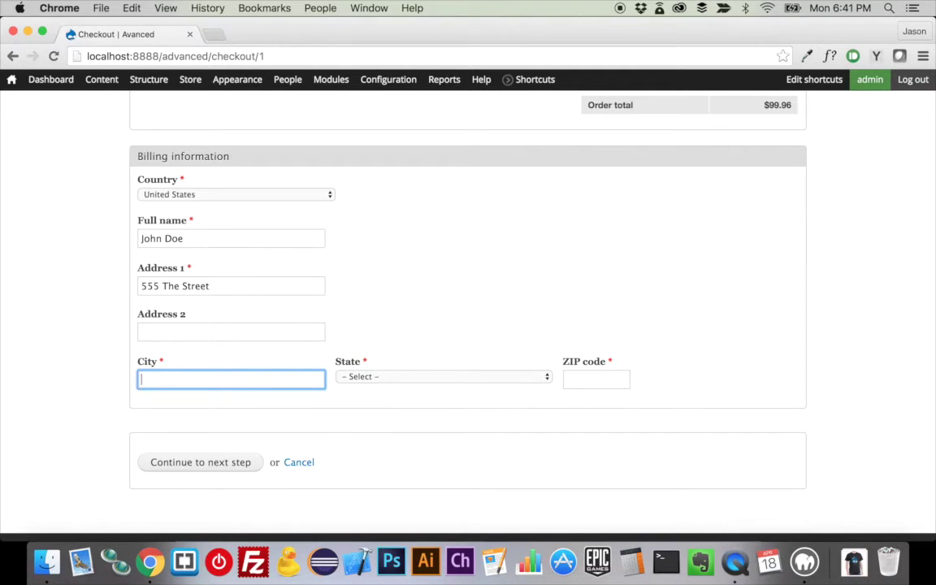
Fill in the customer's city, state and ZIP code in the billing information.
{"action": "type", "text": "Canton"}
{"action": "key", "text": "Tab"}
{"action": "key", "text": "o"}
{"action": "key", "text": "Tab"}
{"action": "type", "text": "4"}
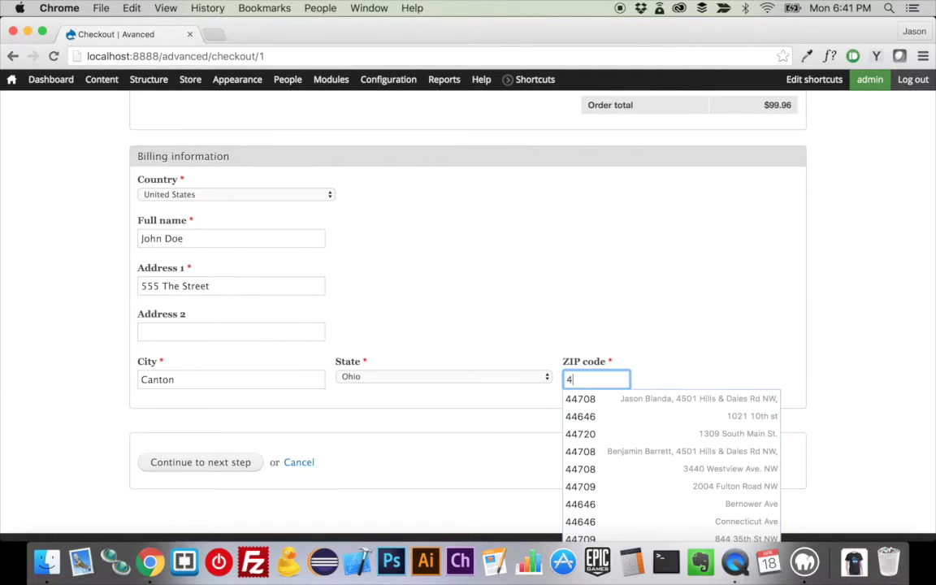
{"action": "type", "text": "4708"}
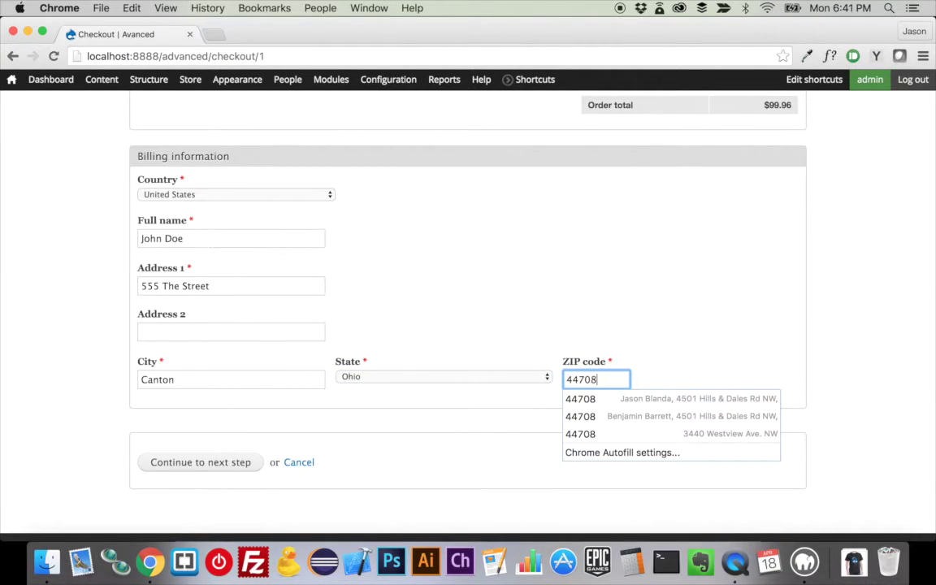
{"action": "left_click", "coordinate": [311, 260]}
Review the cart contents and completed billing fields, and browse the available billing countries, keeping United States.
{"action": "scroll", "coordinate": [445, 345], "scroll_direction": "down", "scroll_amount": 2}
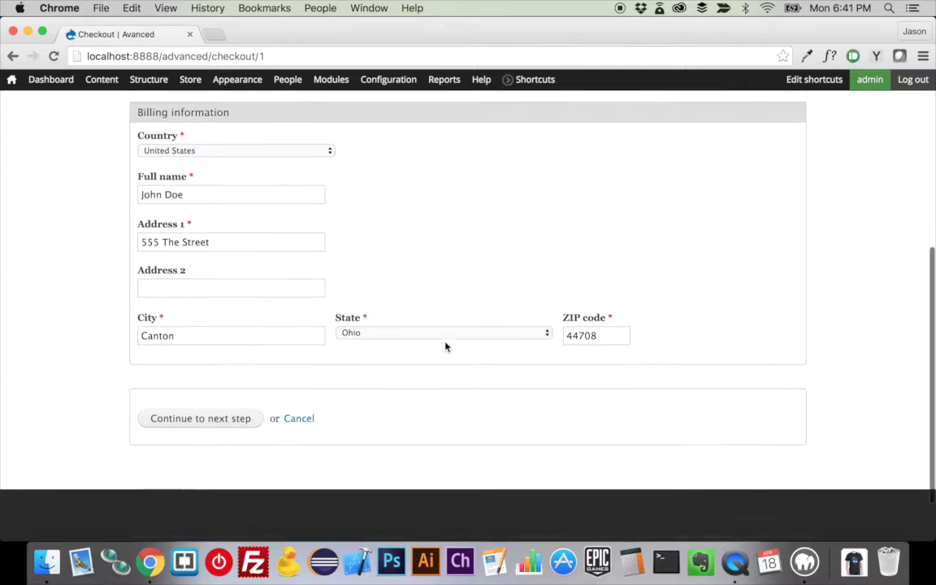
{"action": "scroll", "coordinate": [445, 345], "scroll_direction": "up", "scroll_amount": 3}
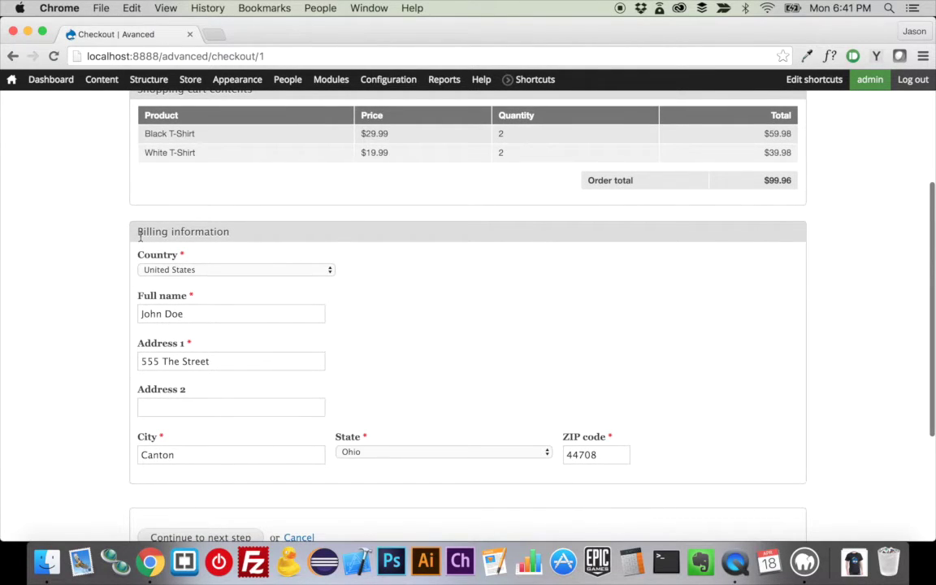
{"action": "left_click_drag", "start_coordinate": [137, 232], "coordinate": [241, 233]}
{"action": "left_click", "coordinate": [307, 253]}
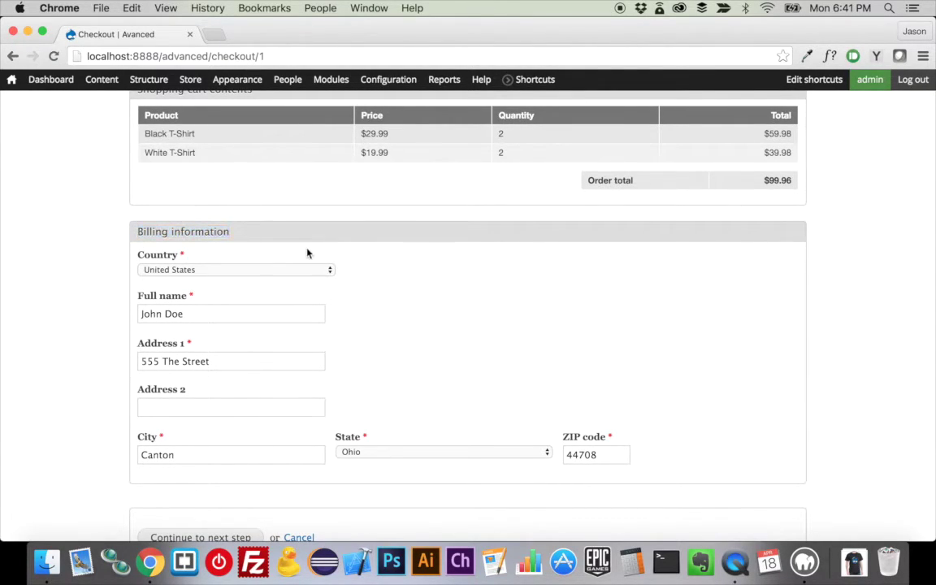
{"action": "scroll", "coordinate": [310, 254], "scroll_direction": "up", "scroll_amount": 2}
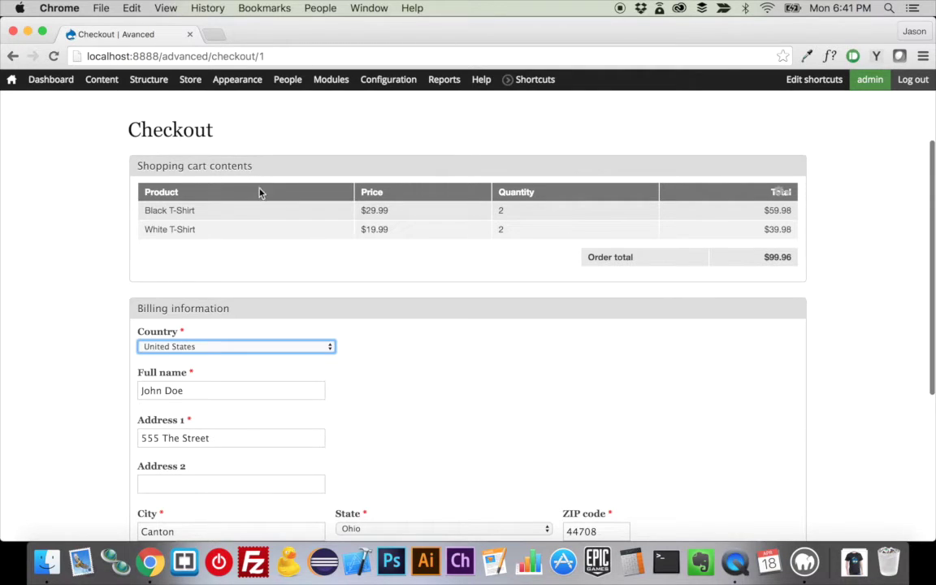
{"action": "scroll", "coordinate": [289, 219], "scroll_direction": "down", "scroll_amount": 4}
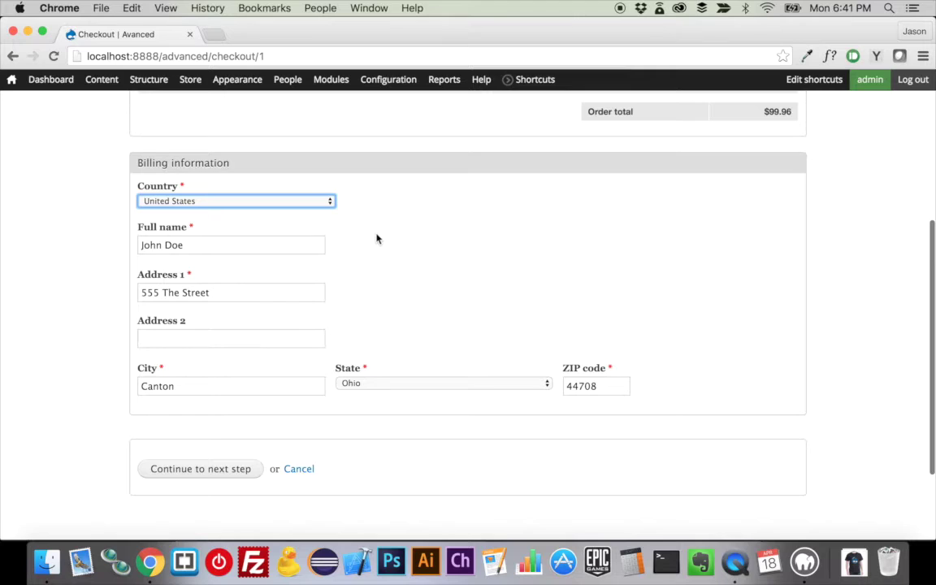
{"action": "left_click", "coordinate": [326, 201]}
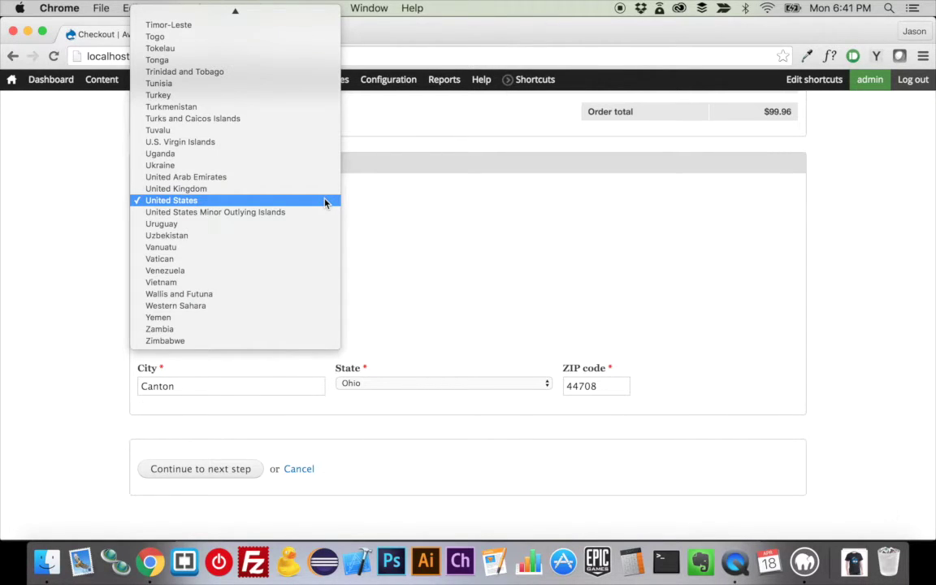
{"action": "scroll", "coordinate": [325, 202], "scroll_direction": "up", "scroll_amount": 10}
{"action": "scroll", "coordinate": [325, 202], "scroll_direction": "up", "scroll_amount": 15}
{"action": "scroll", "coordinate": [325, 202], "scroll_direction": "down", "scroll_amount": 20}
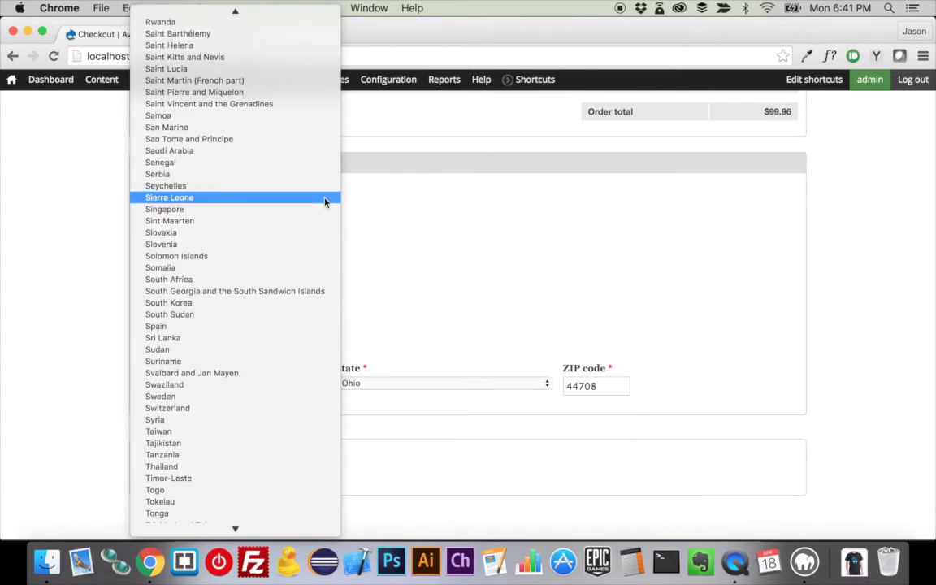
{"action": "scroll", "coordinate": [325, 202], "scroll_direction": "down", "scroll_amount": 8}
{"action": "left_click", "coordinate": [507, 298]}
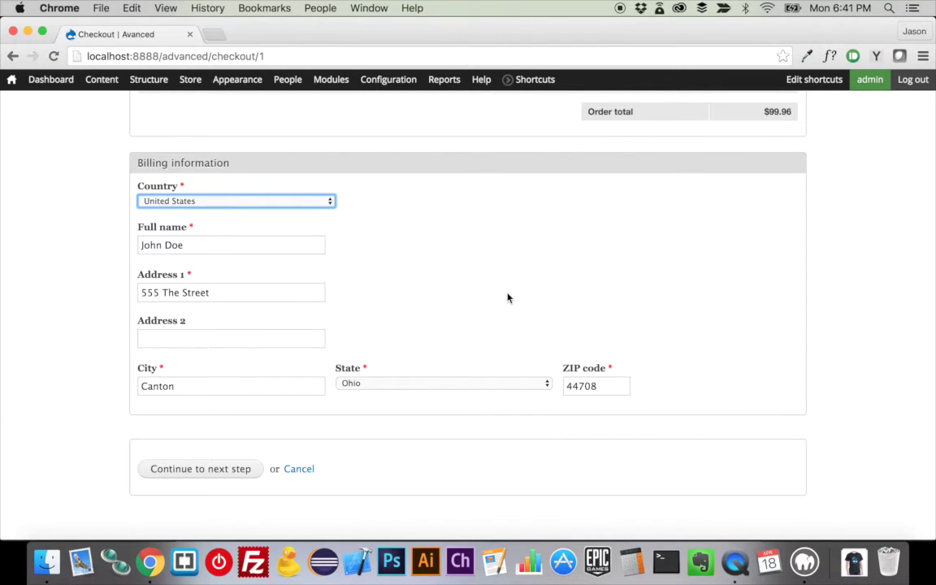
Recheck the checkout form and continue to the order review.
{"action": "scroll", "coordinate": [507, 297], "scroll_direction": "up", "scroll_amount": 4}
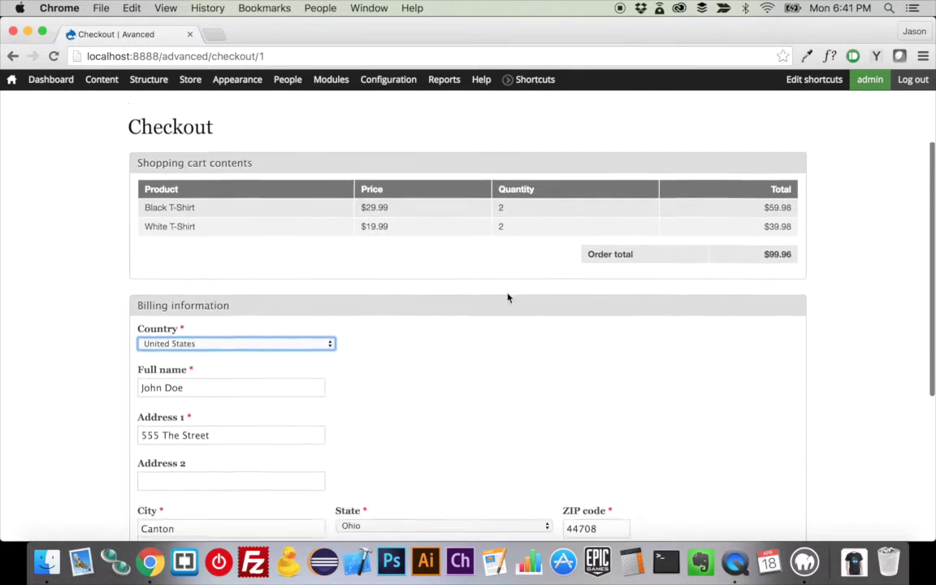
{"action": "scroll", "coordinate": [507, 297], "scroll_direction": "down", "scroll_amount": 5}
{"action": "left_click", "coordinate": [227, 412]}
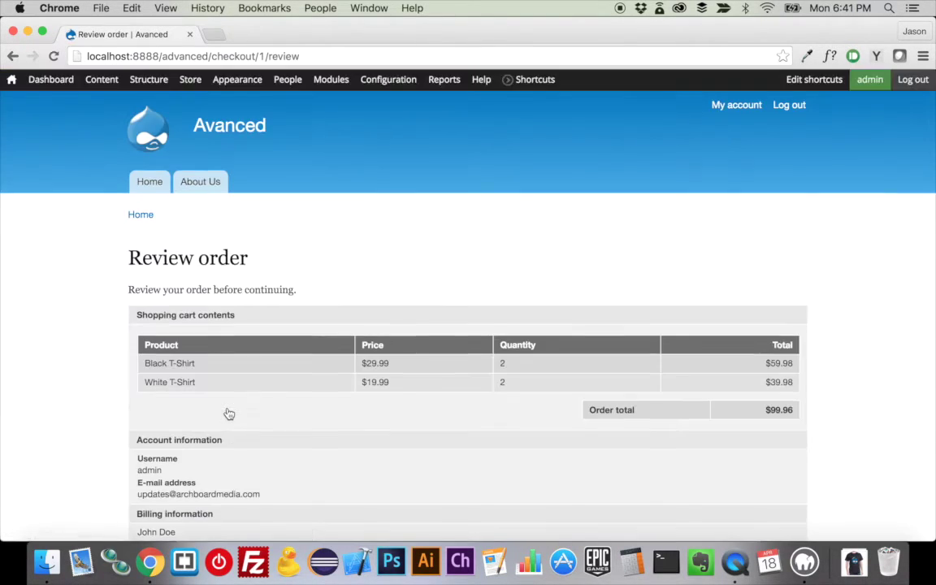
Review the order's contents, account, billing and payment details, then complete the checkout with the prefilled Example payment.
{"action": "scroll", "coordinate": [228, 414], "scroll_direction": "down", "scroll_amount": 5}
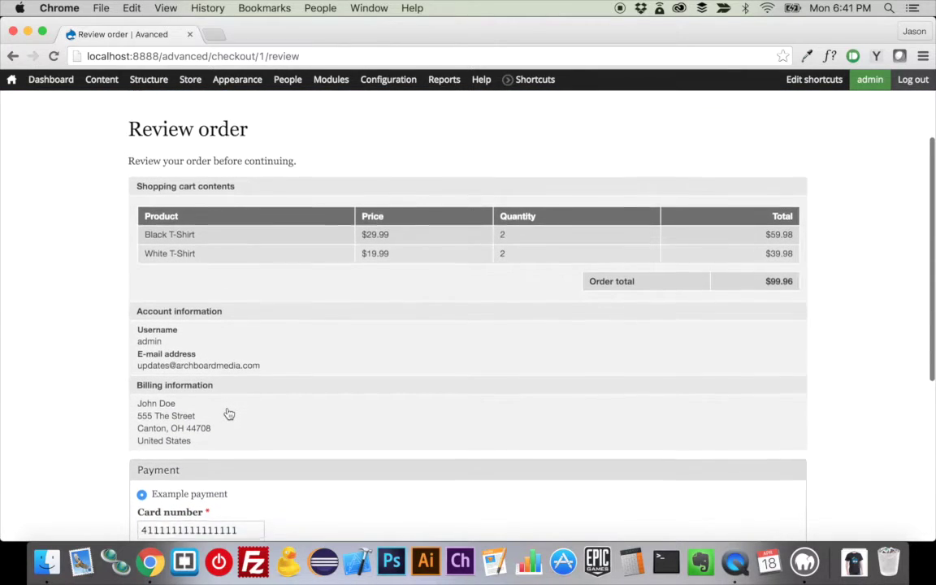
{"action": "scroll", "coordinate": [229, 414], "scroll_direction": "down", "scroll_amount": 2}
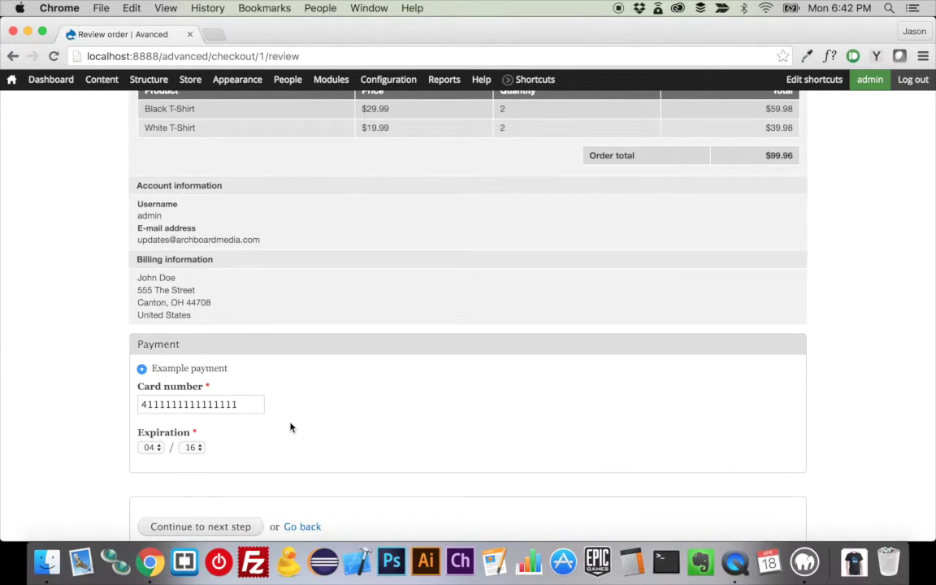
{"action": "scroll", "coordinate": [291, 427], "scroll_direction": "up", "scroll_amount": 3}
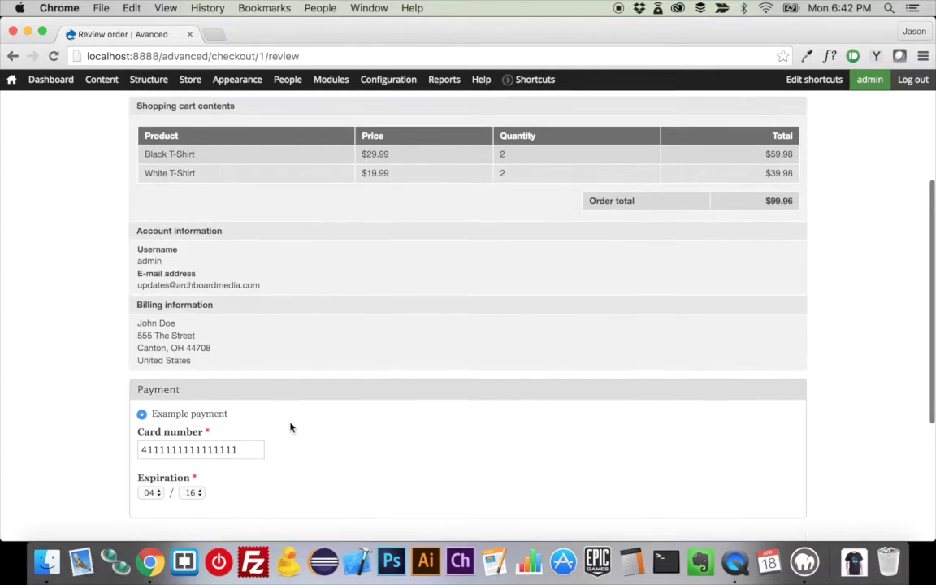
{"action": "scroll", "coordinate": [291, 428], "scroll_direction": "down", "scroll_amount": 2}
{"action": "scroll", "coordinate": [291, 427], "scroll_direction": "down", "scroll_amount": 5}
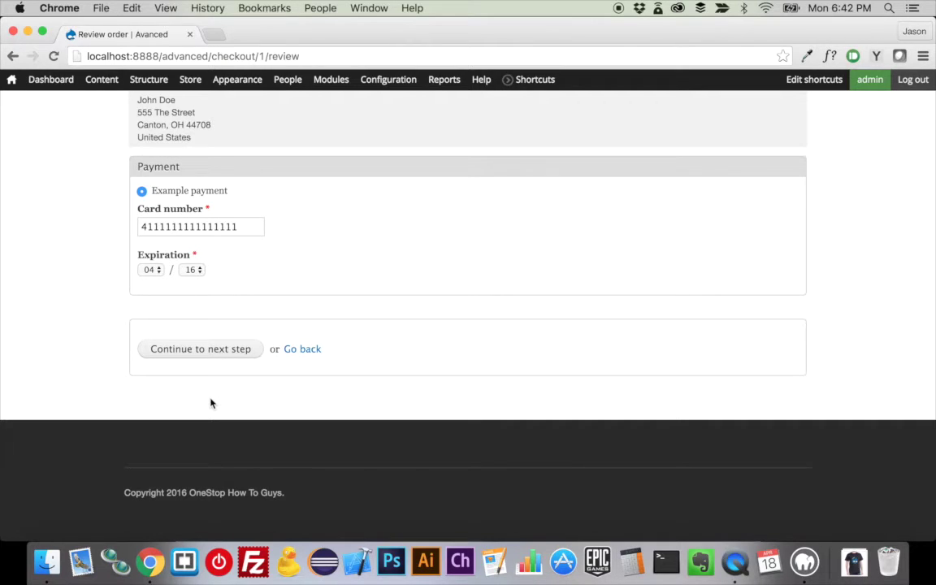
{"action": "left_click", "coordinate": [219, 352]}
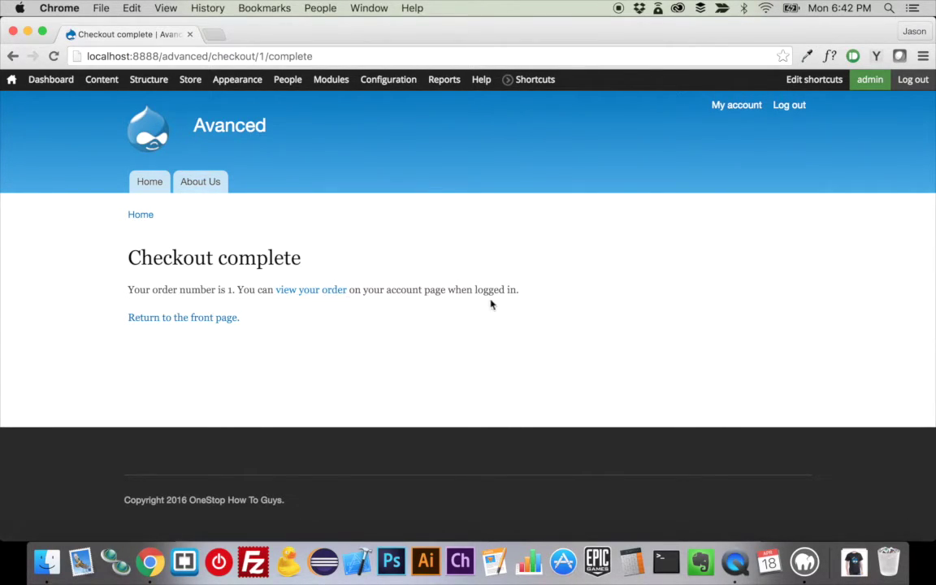
Return to the front page, open the store's list of orders and examine the new order's status.
{"action": "left_click", "coordinate": [205, 318]}
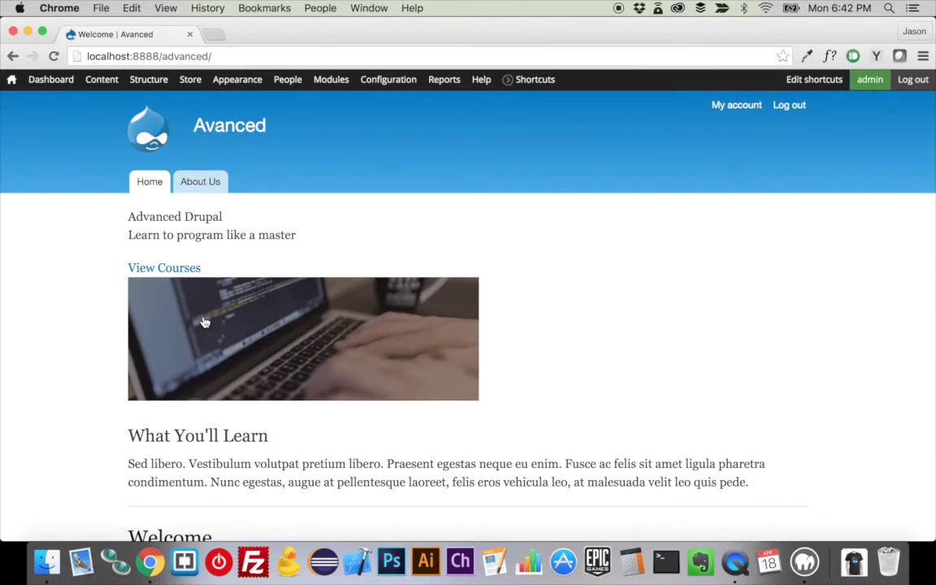
{"action": "scroll", "coordinate": [209, 411], "scroll_direction": "down", "scroll_amount": 2}
{"action": "scroll", "coordinate": [203, 401], "scroll_direction": "up", "scroll_amount": 2}
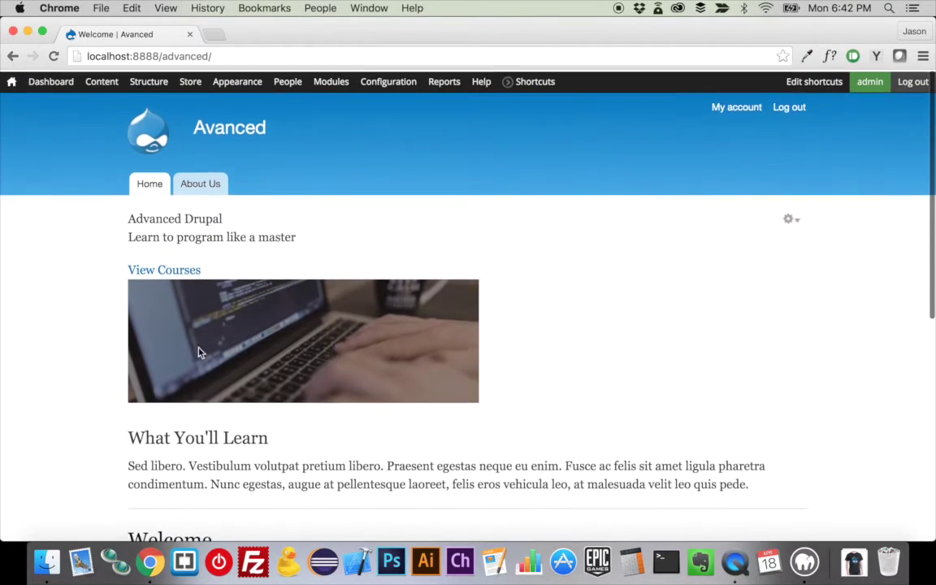
{"action": "mouse_move", "coordinate": [193, 76]}
{"action": "left_click", "coordinate": [202, 127]}
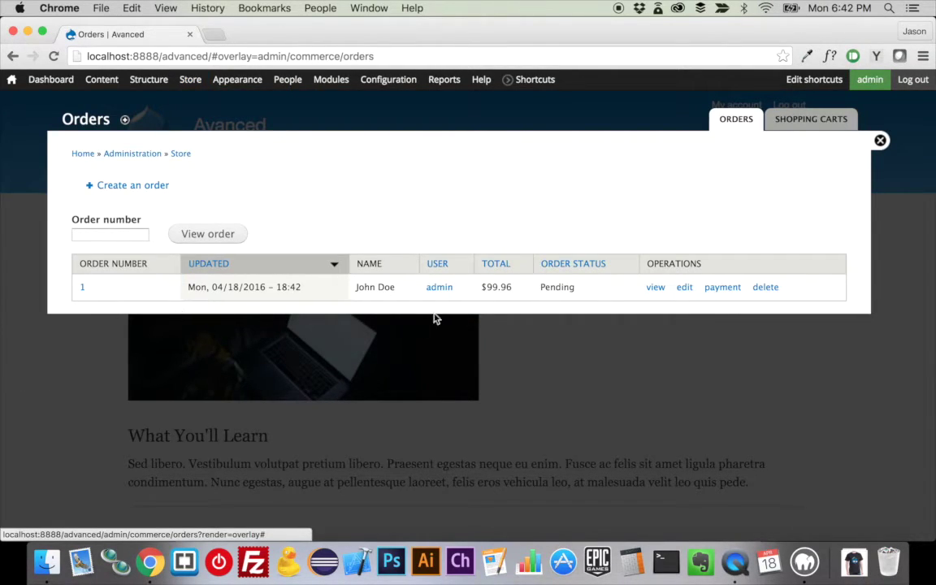
{"action": "left_click_drag", "start_coordinate": [541, 288], "coordinate": [578, 287]}
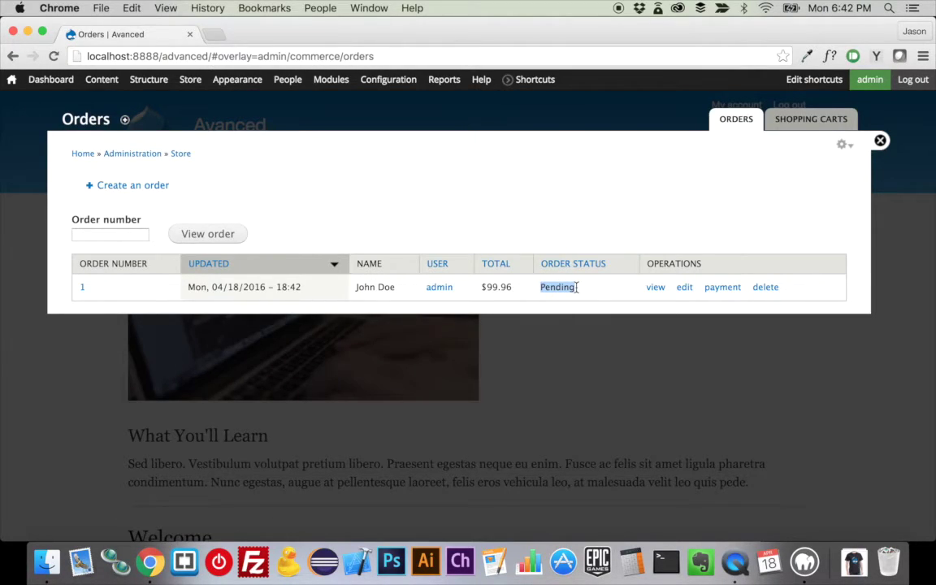
Edit the pending order, set its status to Completed and save it.
{"action": "left_click", "coordinate": [686, 289]}
{"action": "scroll", "coordinate": [303, 381], "scroll_direction": "down", "scroll_amount": 10}
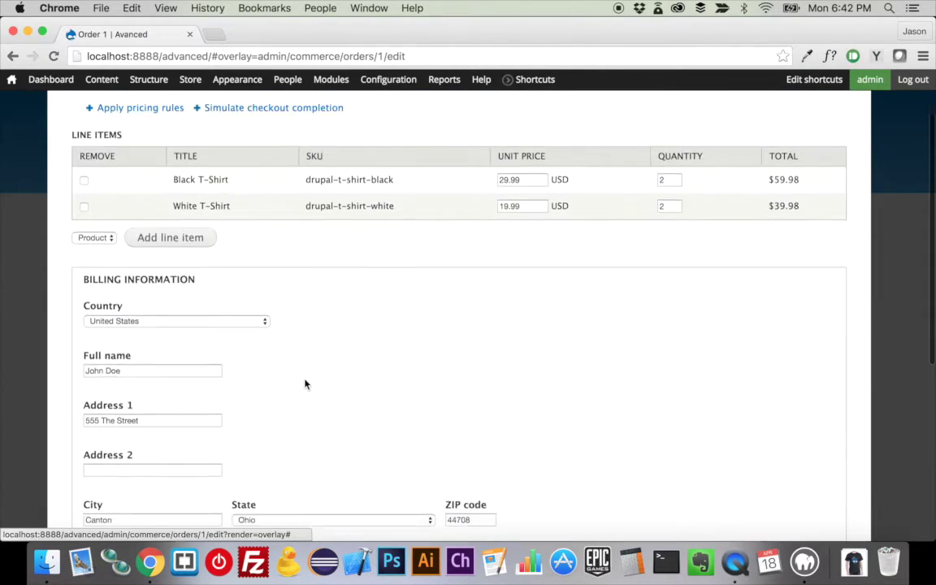
{"action": "left_click", "coordinate": [322, 294]}
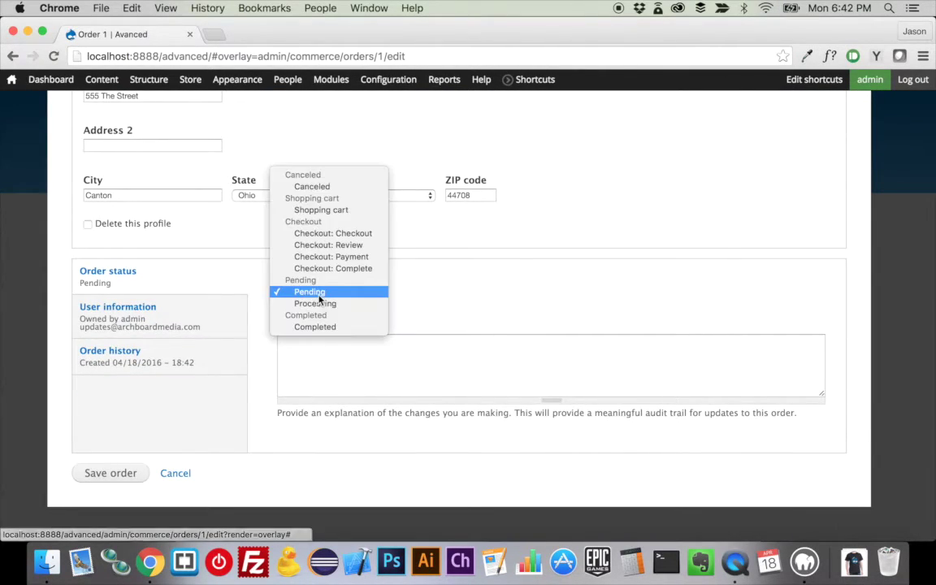
{"action": "left_click", "coordinate": [322, 328]}
{"action": "left_click", "coordinate": [127, 476]}
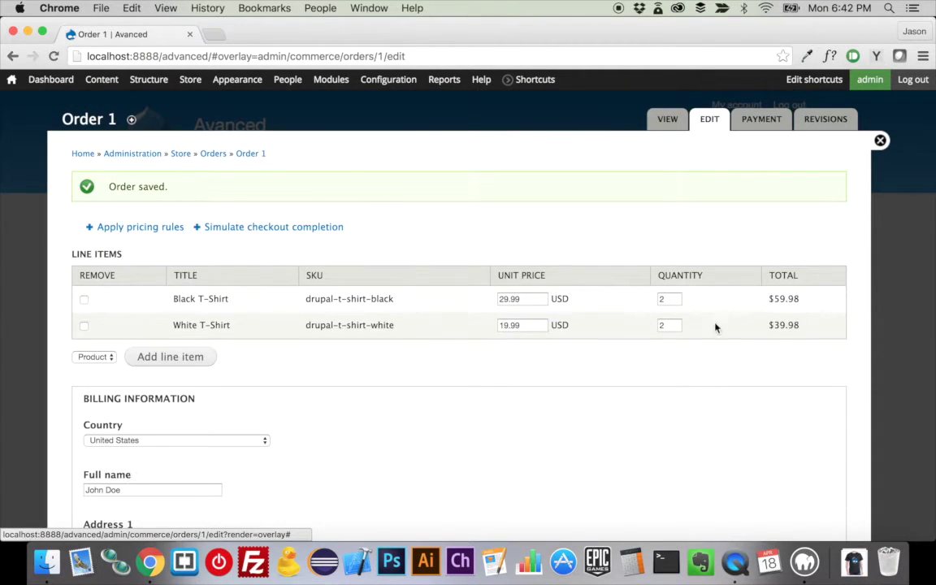
Look over the saved order's line items, billing information and status, then close the order overlay.
{"action": "scroll", "coordinate": [284, 401], "scroll_direction": "down", "scroll_amount": 3}
{"action": "scroll", "coordinate": [283, 401], "scroll_direction": "down", "scroll_amount": 3}
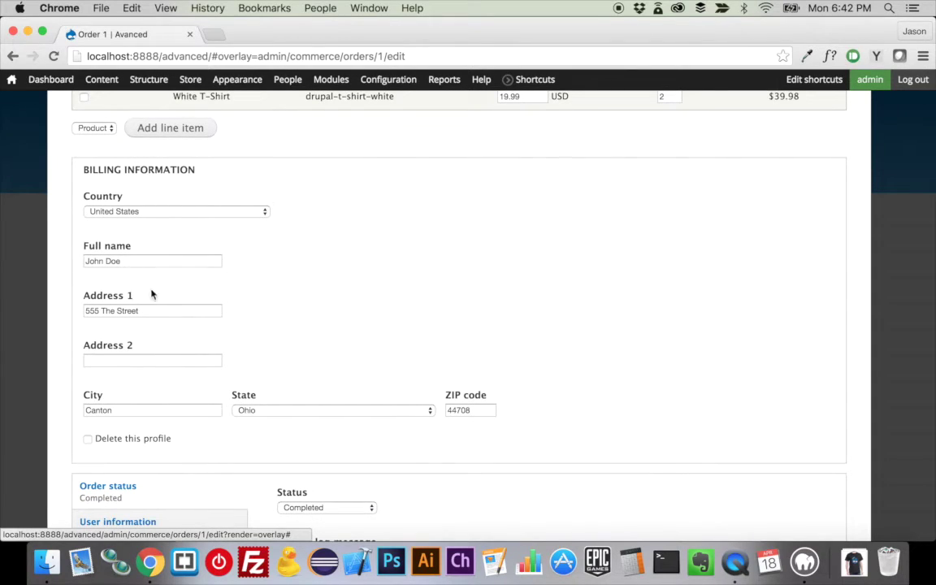
{"action": "triple_click", "coordinate": [165, 312]}
{"action": "triple_click", "coordinate": [307, 244]}
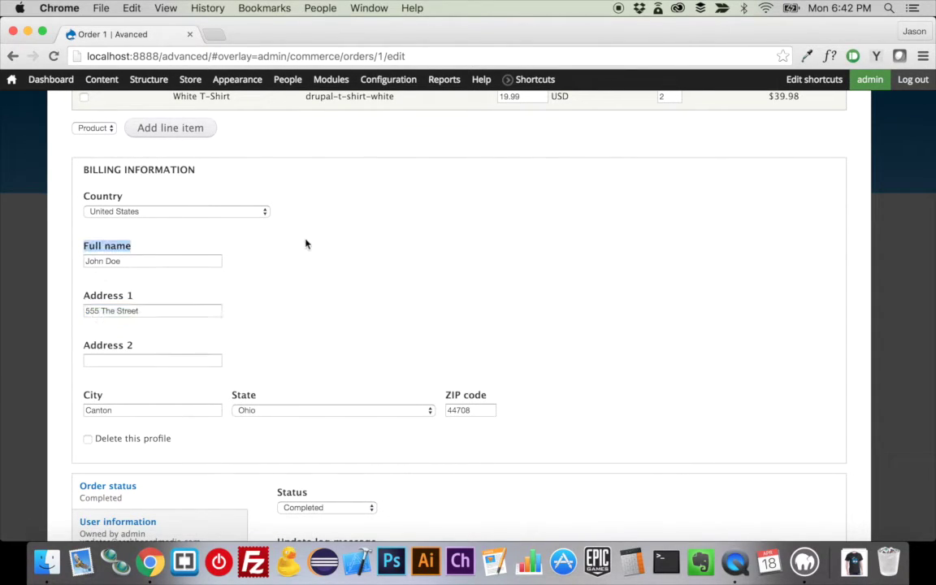
{"action": "scroll", "coordinate": [348, 368], "scroll_direction": "down", "scroll_amount": 4}
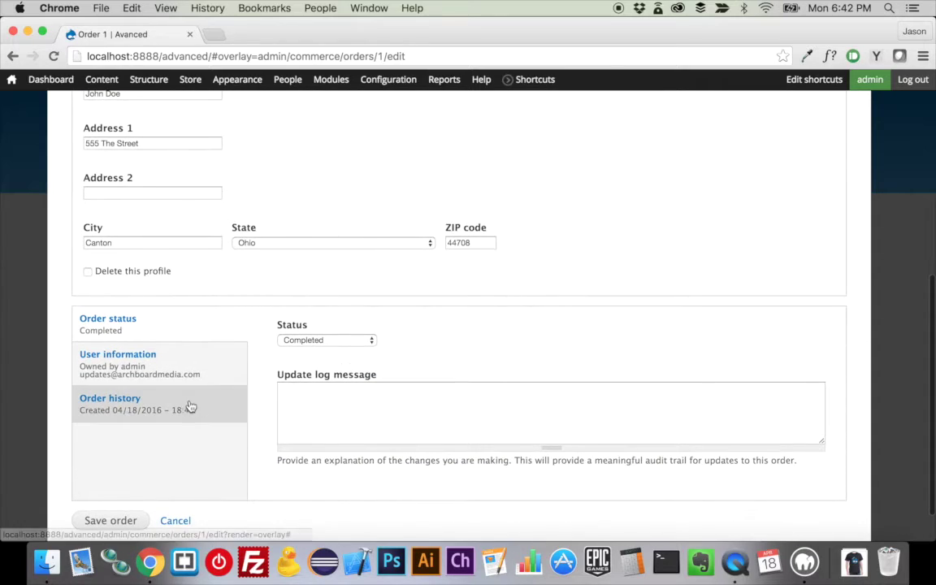
{"action": "scroll", "coordinate": [193, 405], "scroll_direction": "up", "scroll_amount": 4}
{"action": "scroll", "coordinate": [193, 405], "scroll_direction": "up", "scroll_amount": 5}
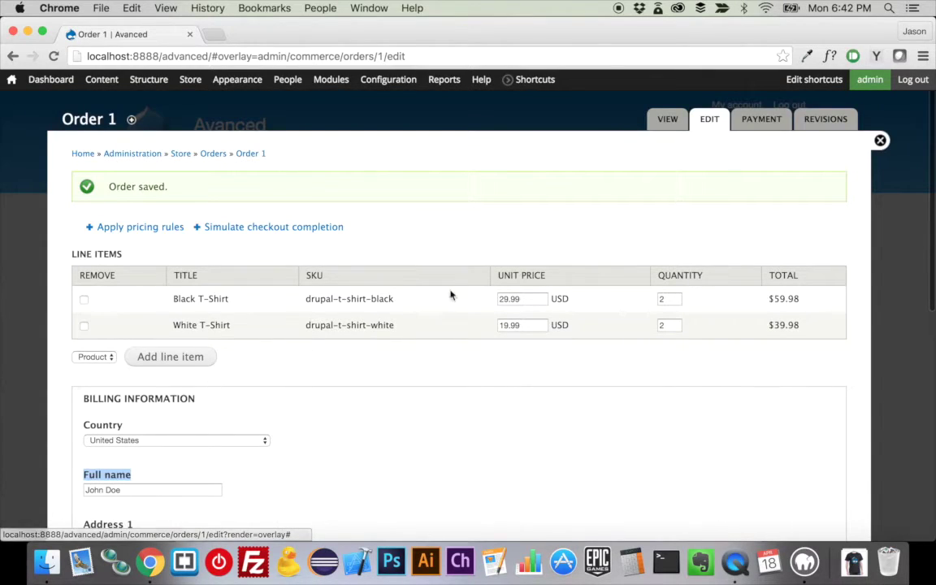
{"action": "left_click", "coordinate": [881, 142]}
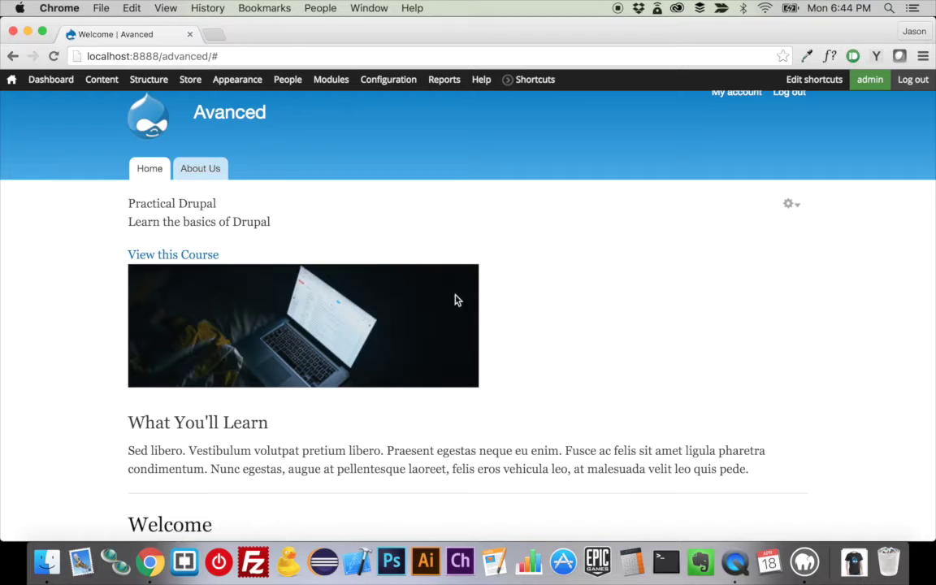
Open the Drupal T-Shirt product page in an incognito window and add one White T-Shirt to the cart as an anonymous visitor.
{"action": "left_click", "coordinate": [113, 89]}
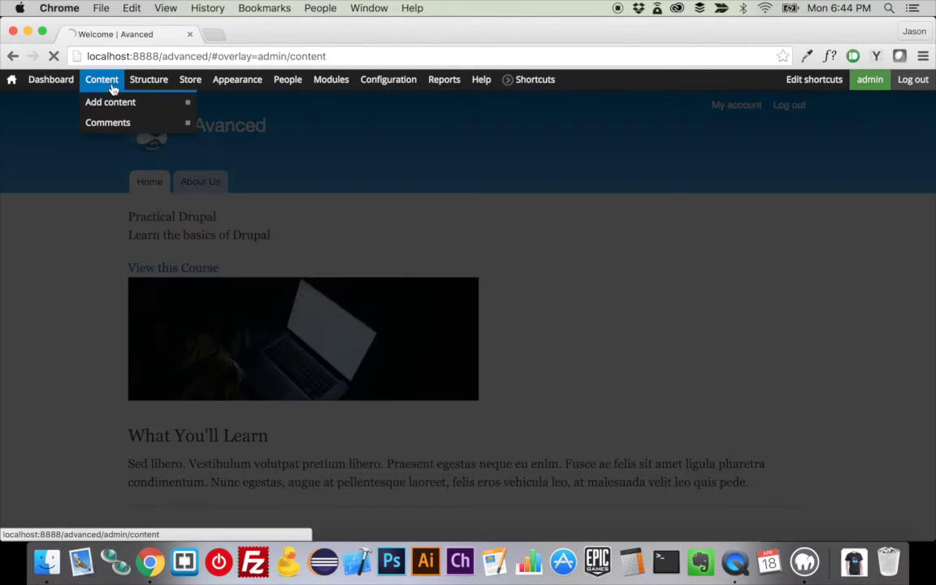
{"action": "left_click", "coordinate": [145, 393]}
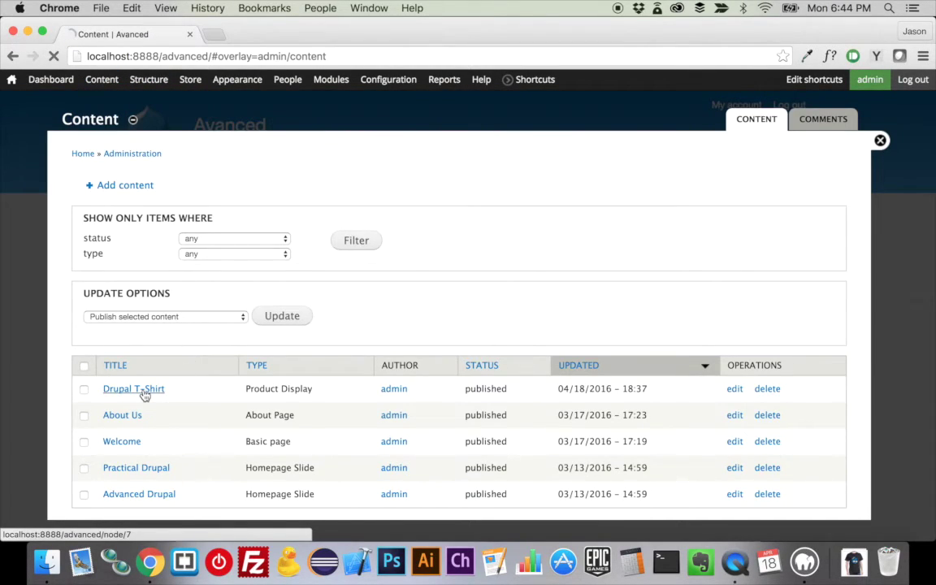
{"action": "right_click", "coordinate": [153, 297]}
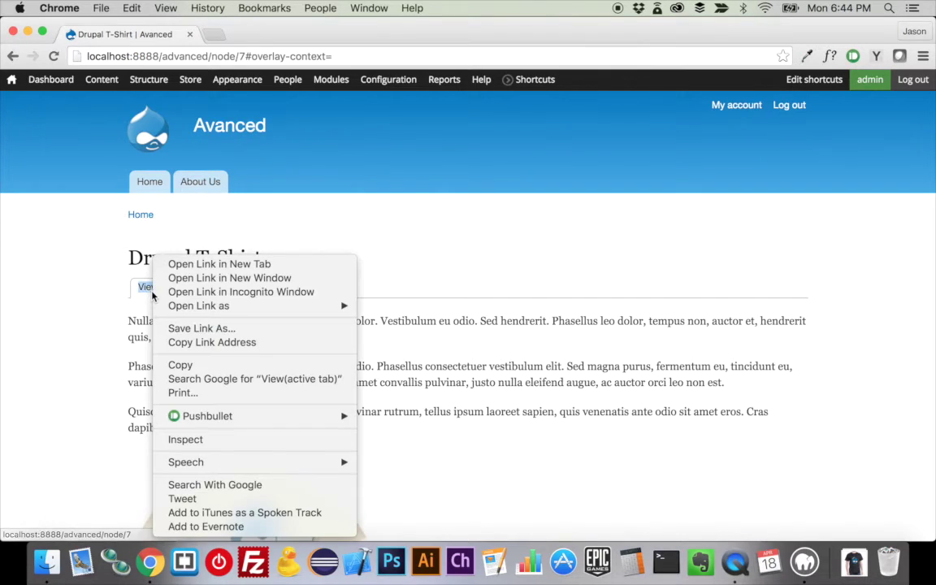
{"action": "left_click", "coordinate": [196, 294]}
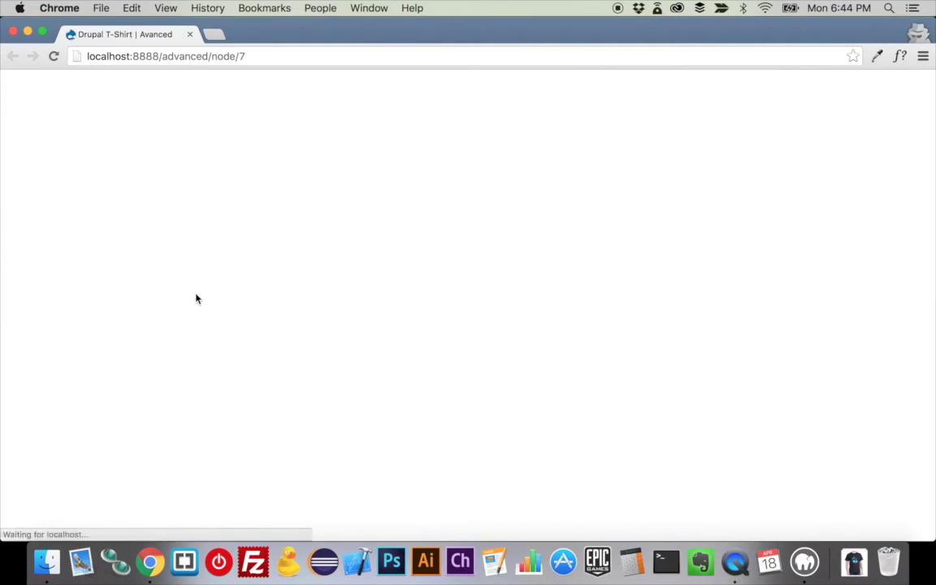
{"action": "scroll", "coordinate": [196, 299], "scroll_direction": "down", "scroll_amount": 5}
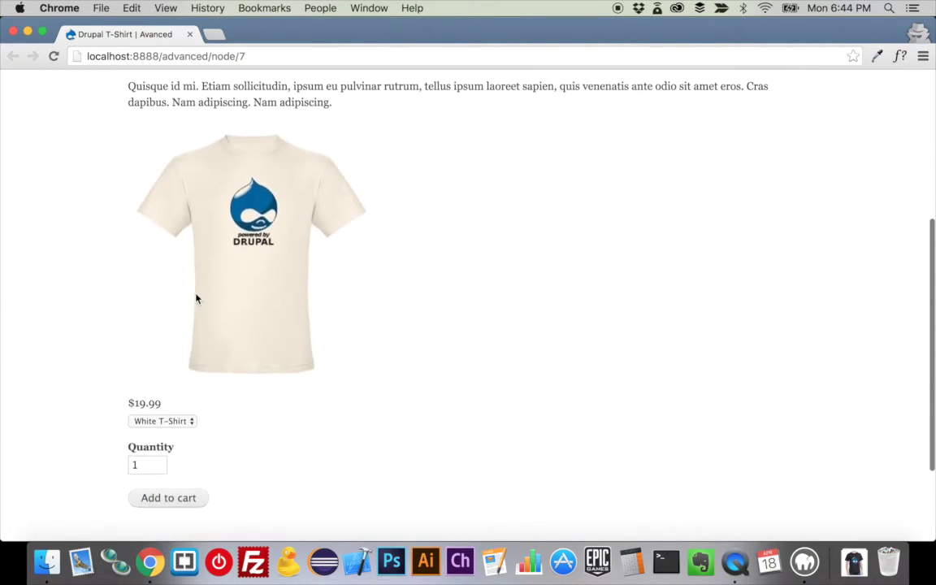
{"action": "left_click", "coordinate": [180, 492]}
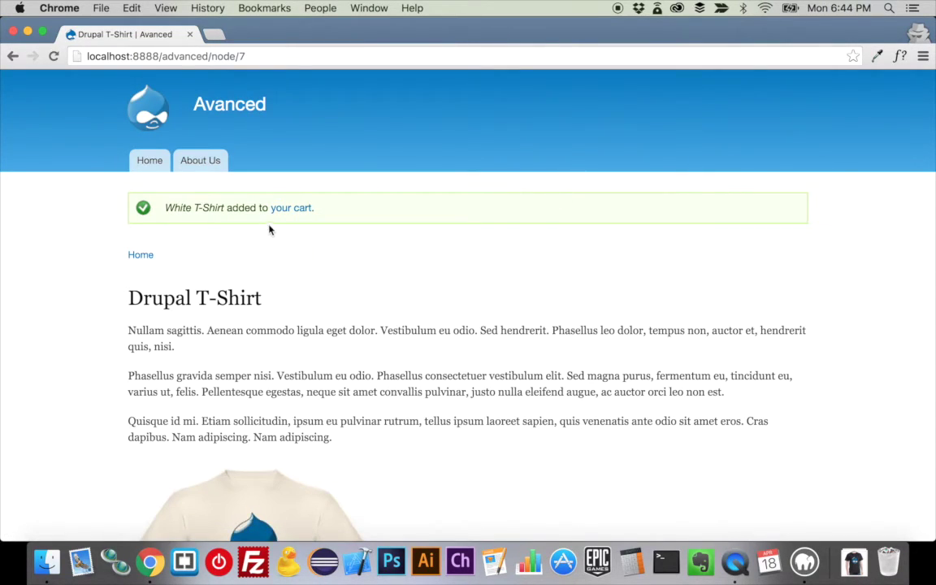
Open the anonymous visitor's cart, return to the admin browser window and look over the Drupal T-Shirt product page.
{"action": "left_click", "coordinate": [287, 215]}
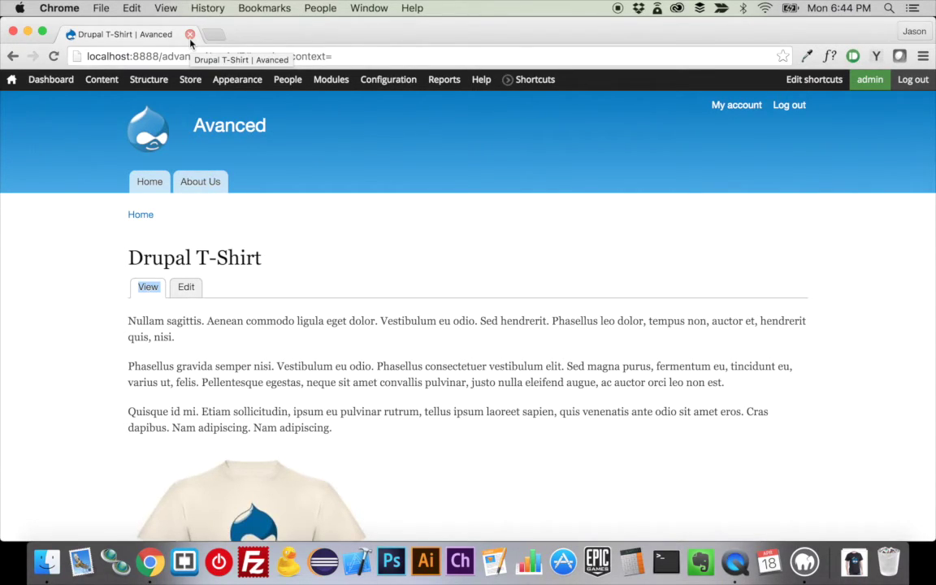
{"action": "left_click", "coordinate": [245, 319]}
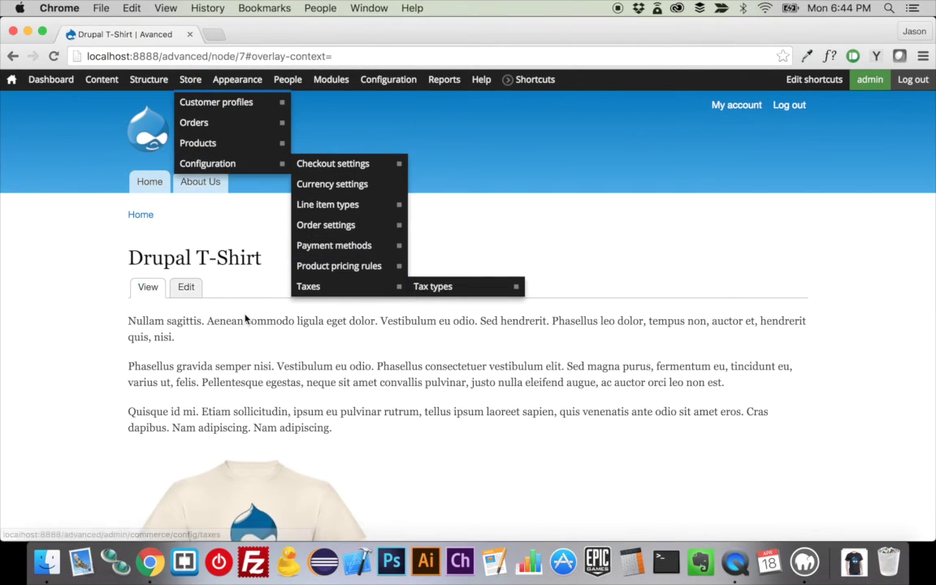
{"action": "scroll", "coordinate": [244, 319], "scroll_direction": "down", "scroll_amount": 10}
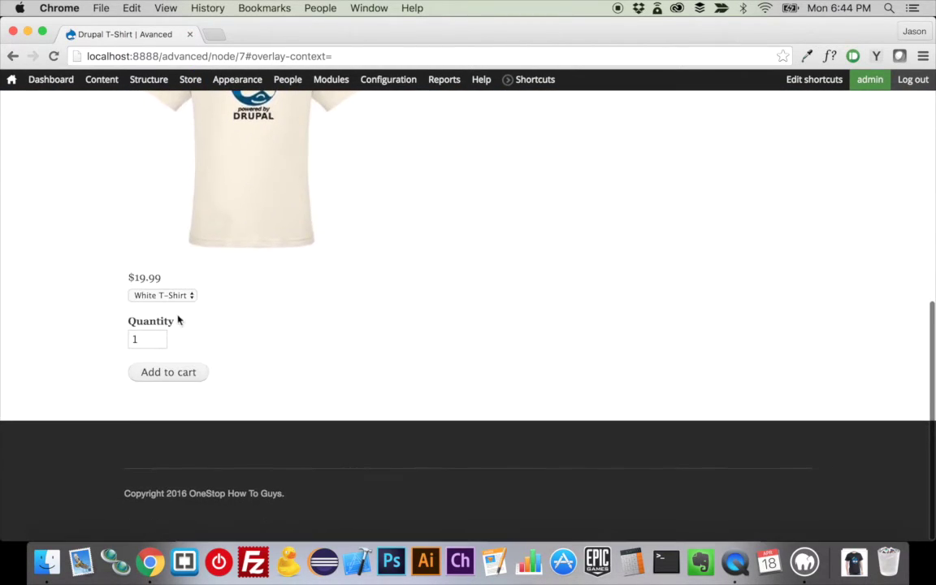
{"action": "scroll", "coordinate": [279, 300], "scroll_direction": "up", "scroll_amount": 10}
{"action": "scroll", "coordinate": [279, 294], "scroll_direction": "down", "scroll_amount": 6}
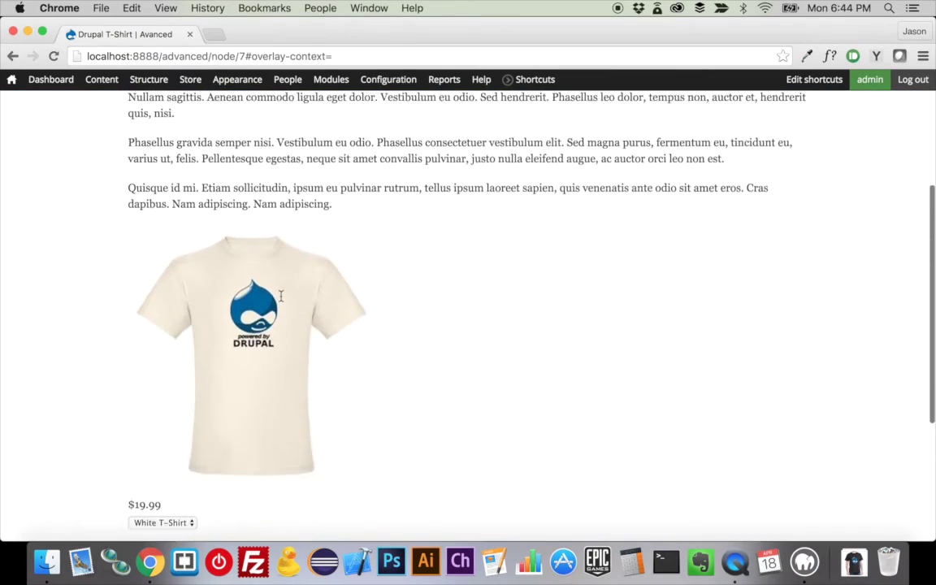
Switch the product variation to Black T-Shirt and back to White T-Shirt to compare their images and prices.
{"action": "left_click", "coordinate": [186, 414]}
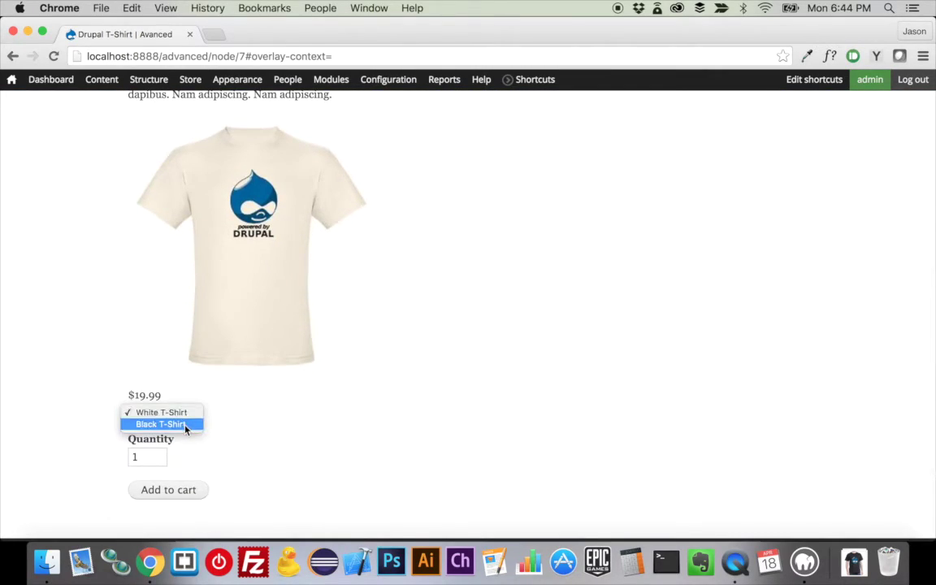
{"action": "left_click", "coordinate": [186, 425]}
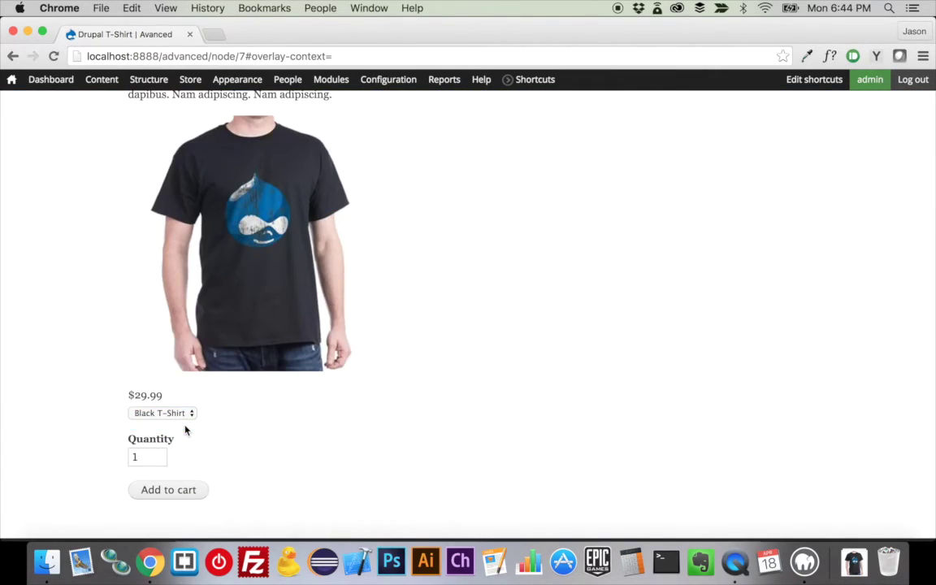
{"action": "left_click", "coordinate": [183, 412]}
{"action": "left_click", "coordinate": [183, 402]}
Choose the Black T-Shirt variation, add one to the cart as admin and open the cart.
{"action": "left_click", "coordinate": [183, 412]}
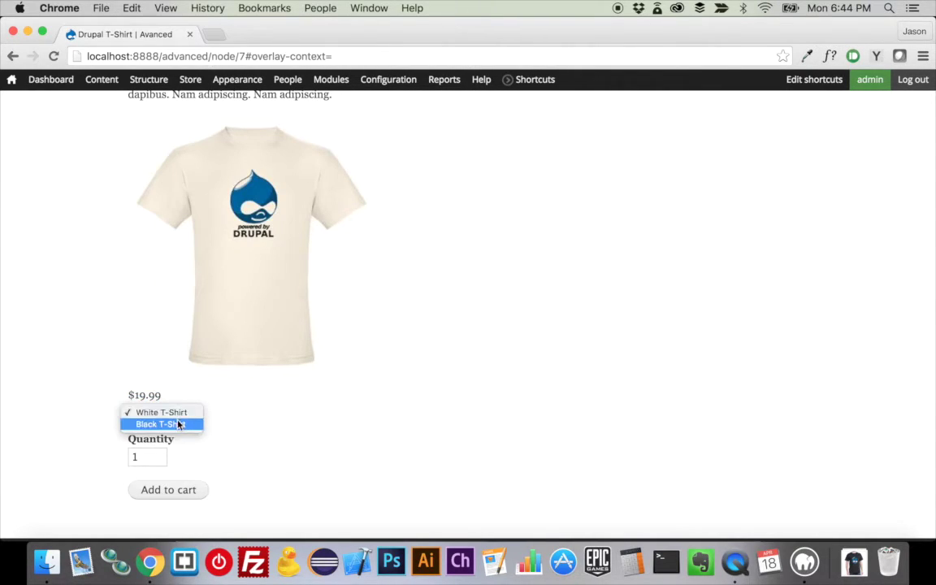
{"action": "left_click", "coordinate": [182, 424]}
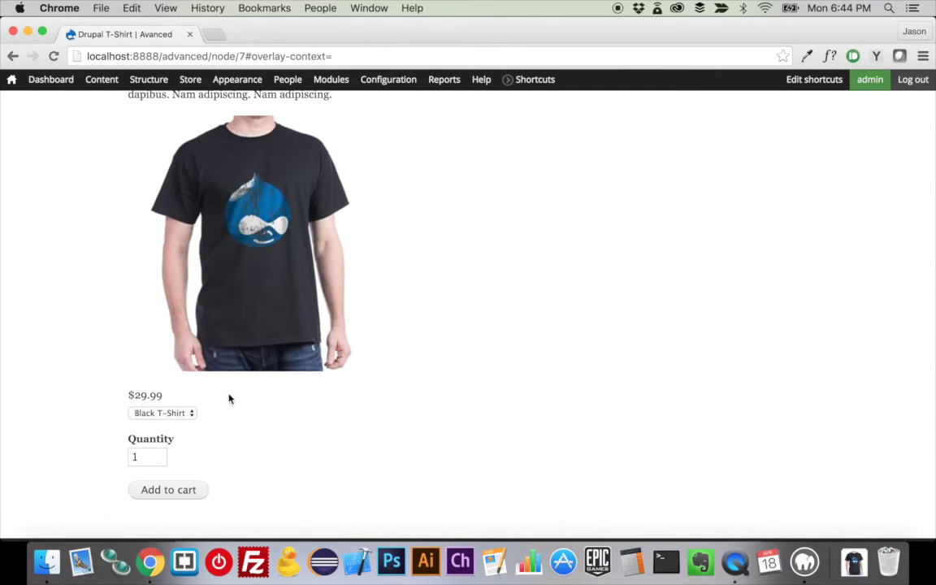
{"action": "left_click", "coordinate": [186, 493]}
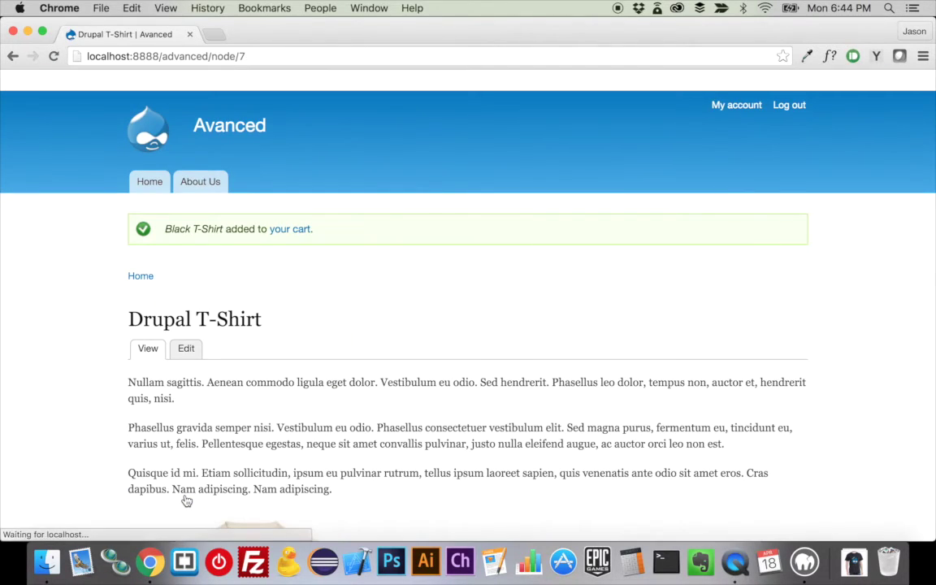
{"action": "left_click", "coordinate": [305, 231]}
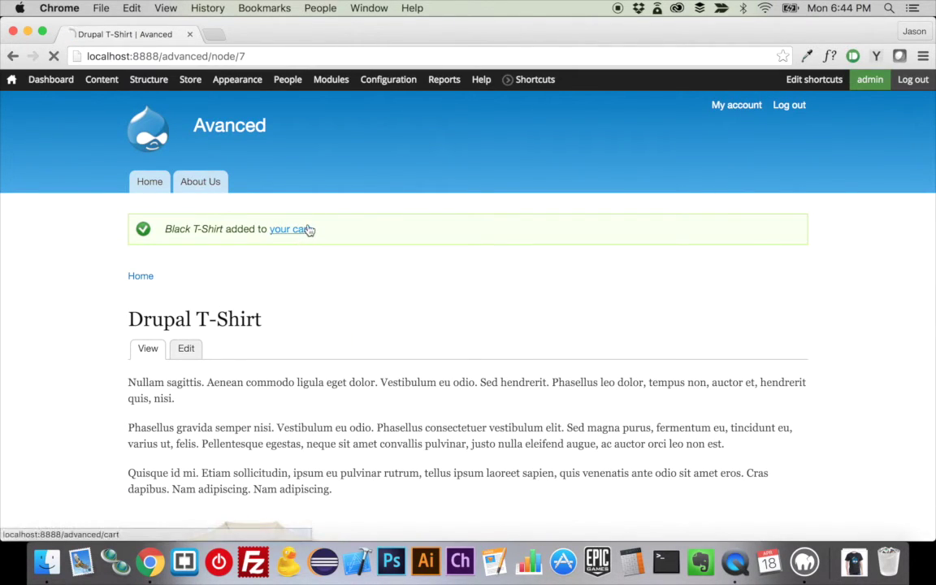